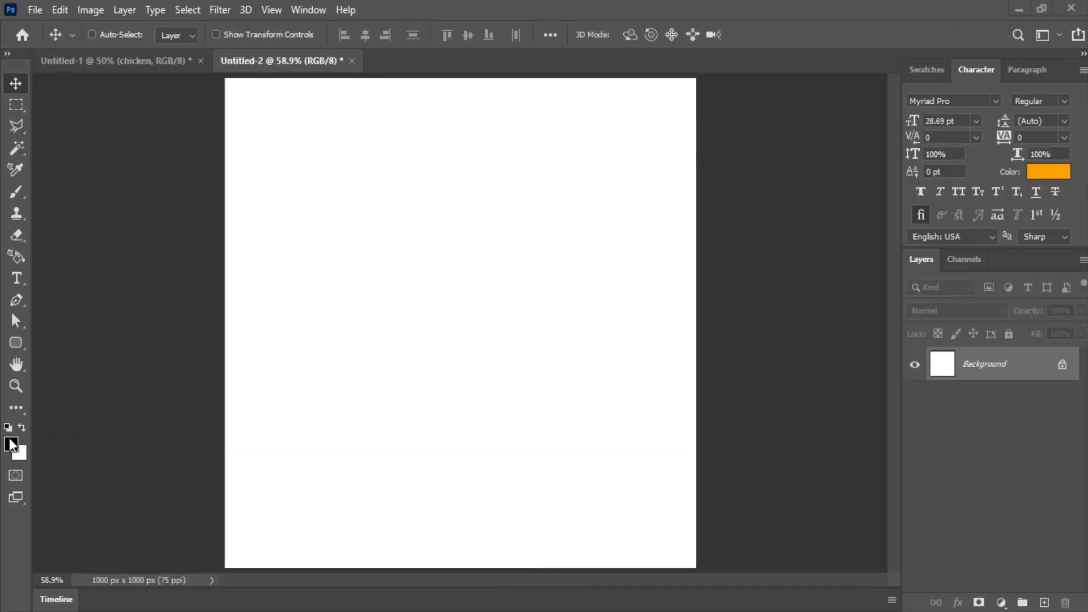
Set the foreground colour to hex 380000
left_click(11, 443)
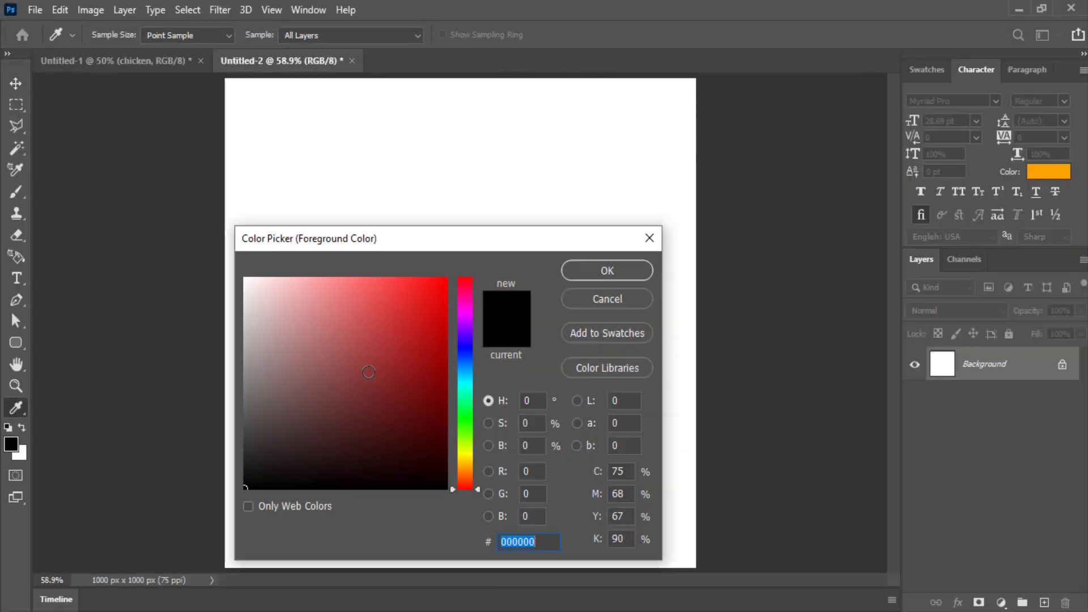
type("380000")
key("Return")
key("v")
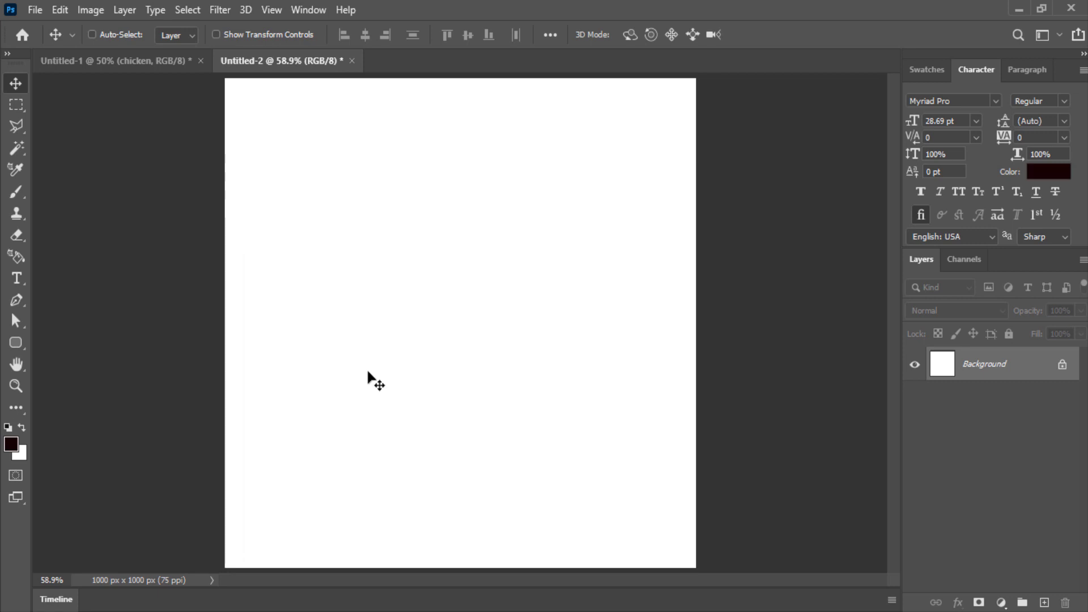
Add a new layer, delete the unlocked Background, and fill Layer 1 with the dark red
left_click(1045, 602)
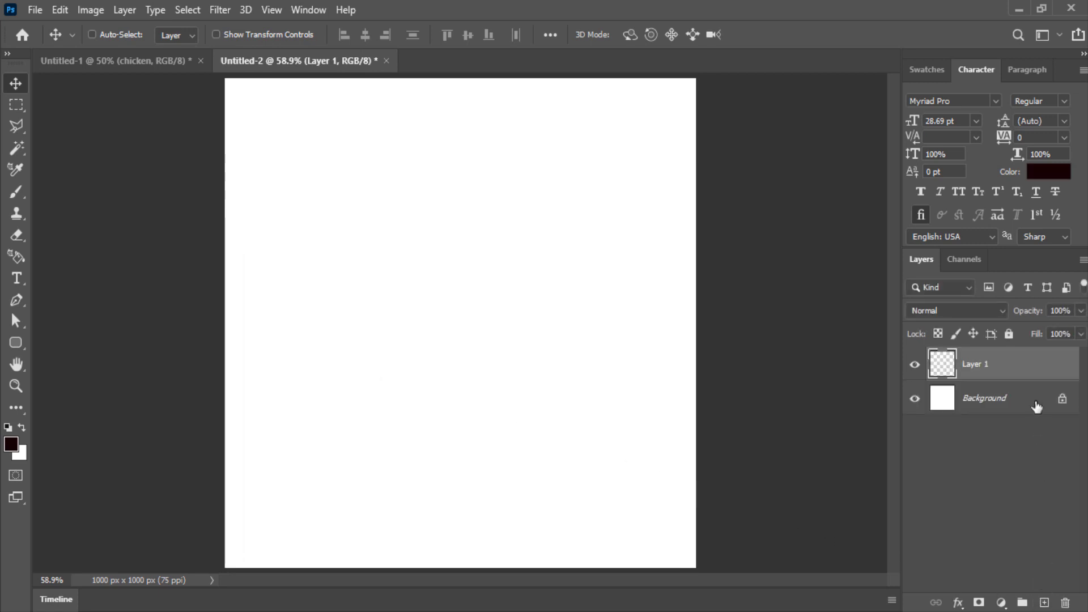
double_click(1029, 401)
left_click_drag(1026, 409, 1066, 603)
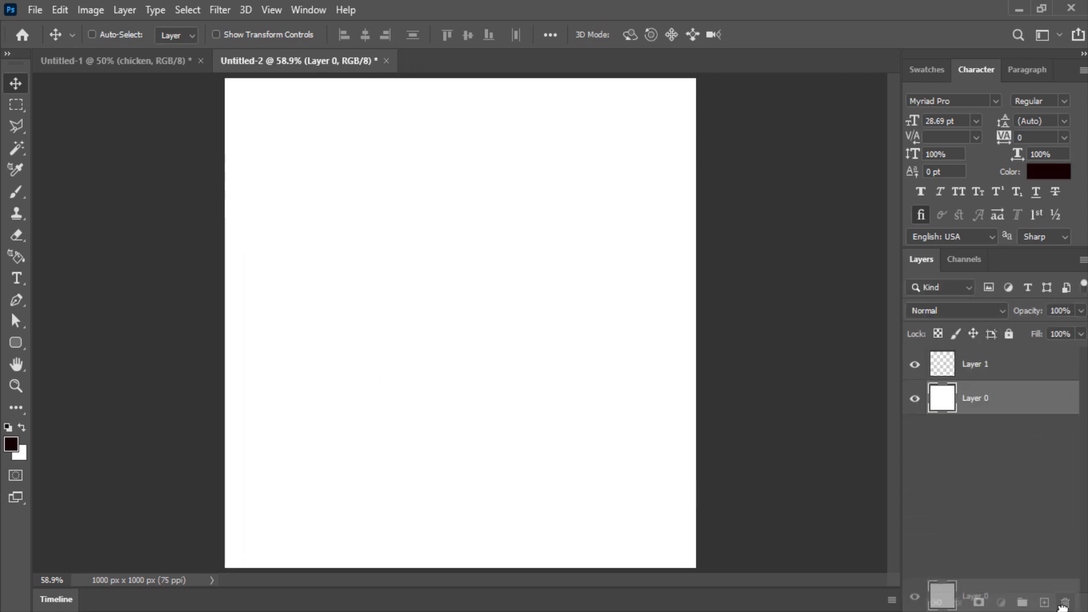
key("ctrl+BackSpace")
key("alt+BackSpace")
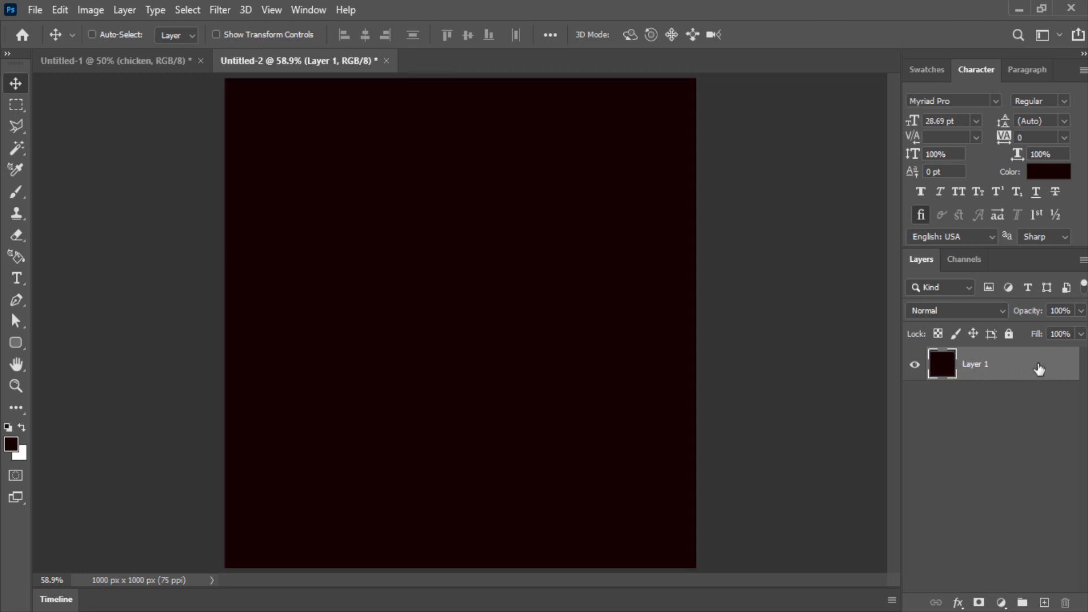
Add Color Overlay and Gradient Overlay to Layer 1, using the Basics Black, White preset
double_click(1039, 369)
mouse_move(421, 66)
left_mouse_down()
mouse_move(669, 113)
mouse_move(696, 104)
left_mouse_up()
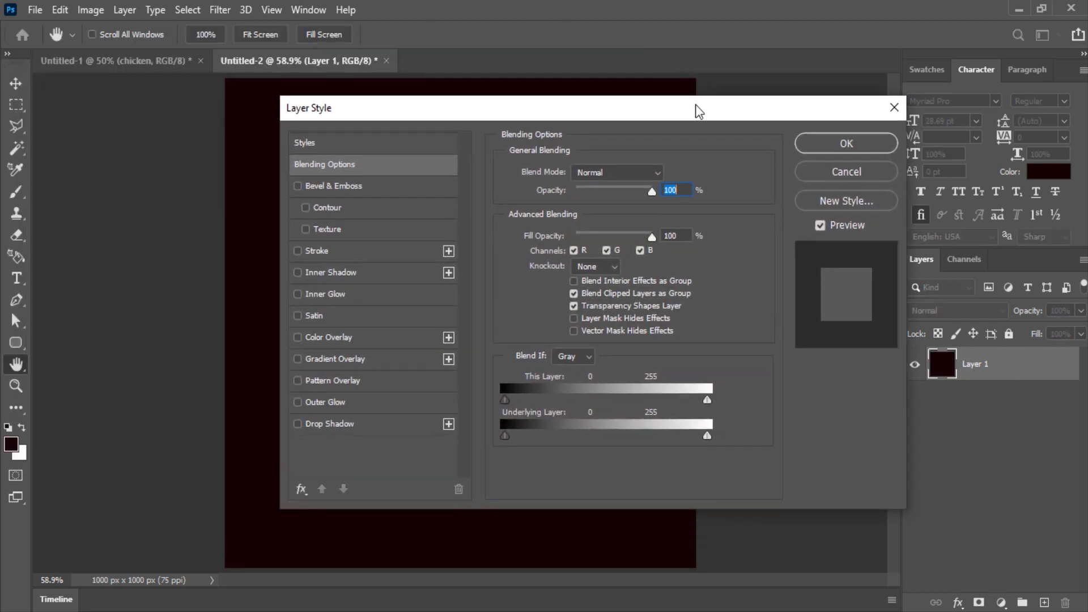
double_click(297, 338)
left_click(298, 360)
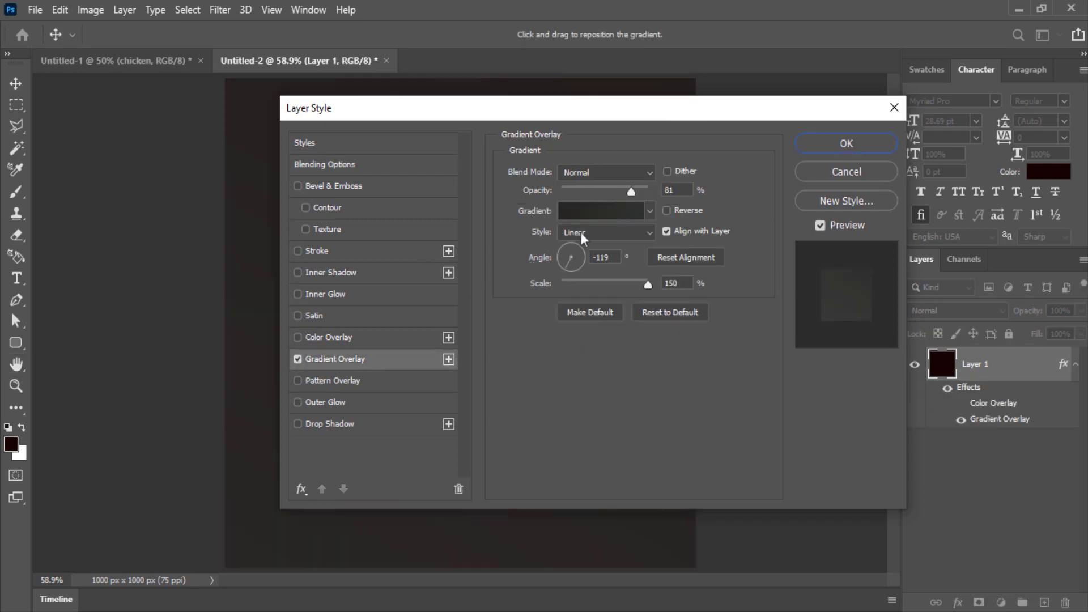
left_click(611, 216)
left_click(493, 203)
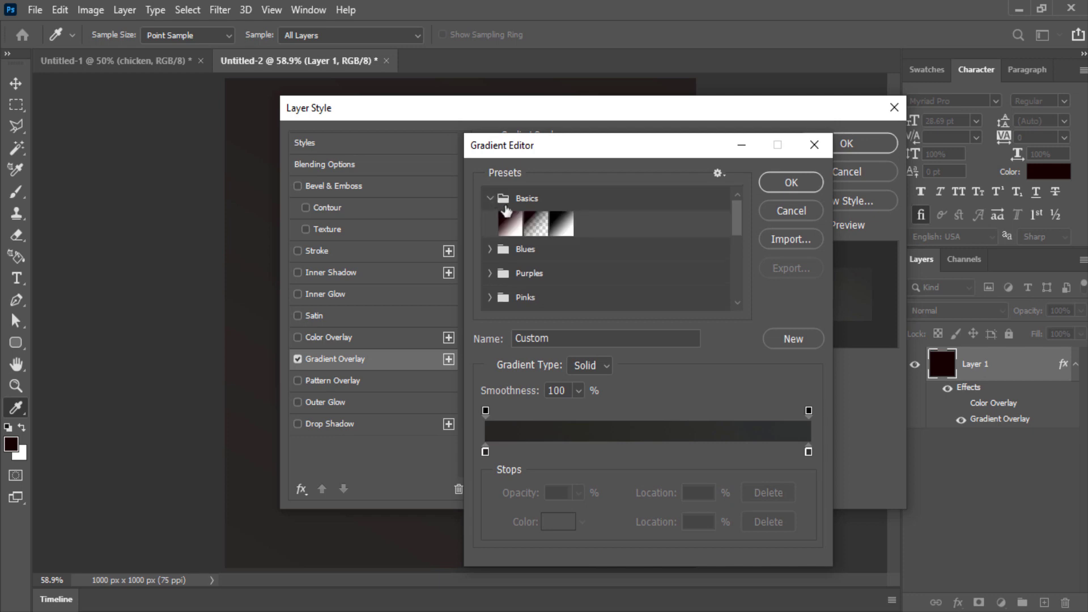
left_click(561, 223)
Add four dark colour stops along the gradient
left_click(530, 452)
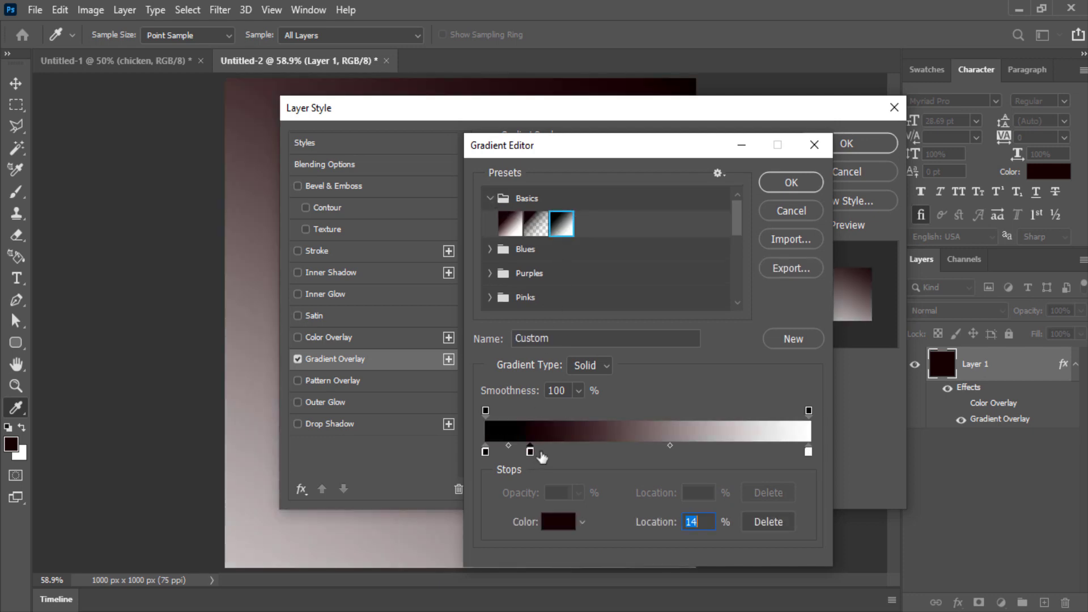
left_click(570, 452)
left_click(612, 454)
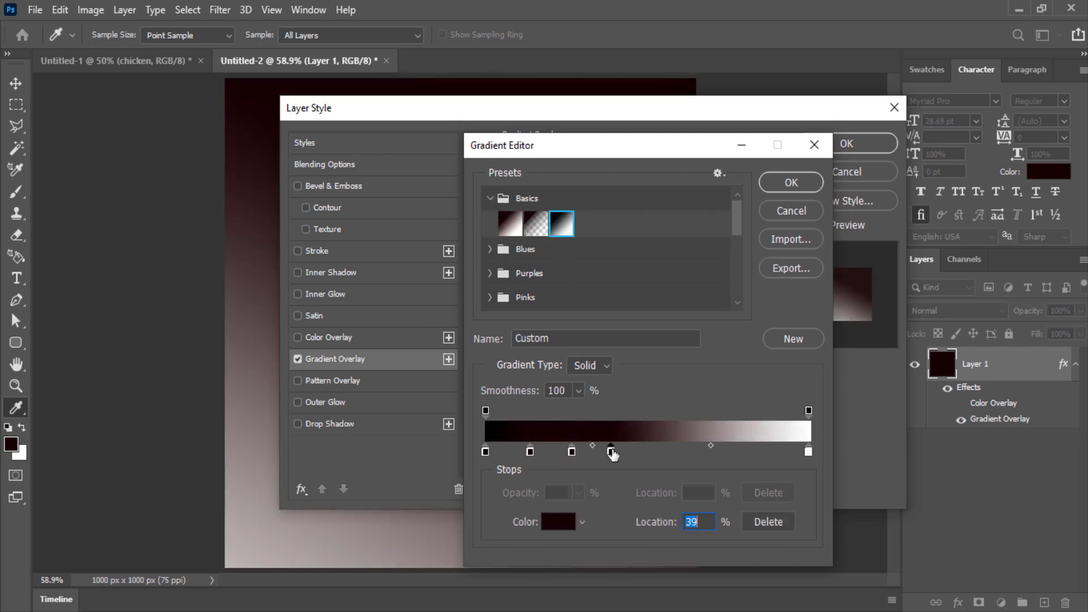
left_click(667, 453)
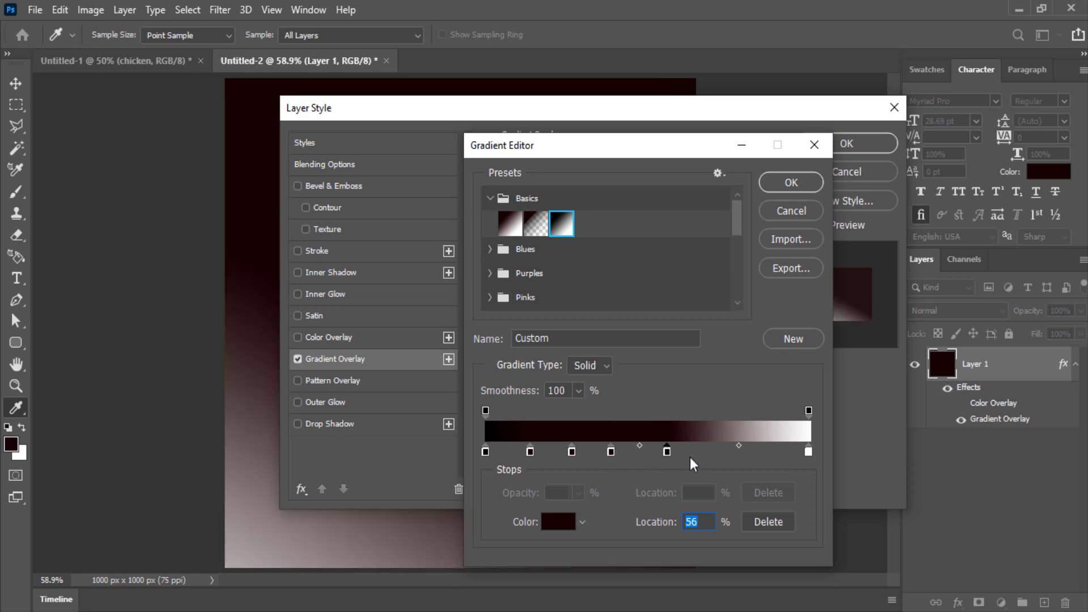
Spread the dark stops evenly to roughly 17, 37, 57 and 81 percent
left_click_drag(669, 453, 724, 463)
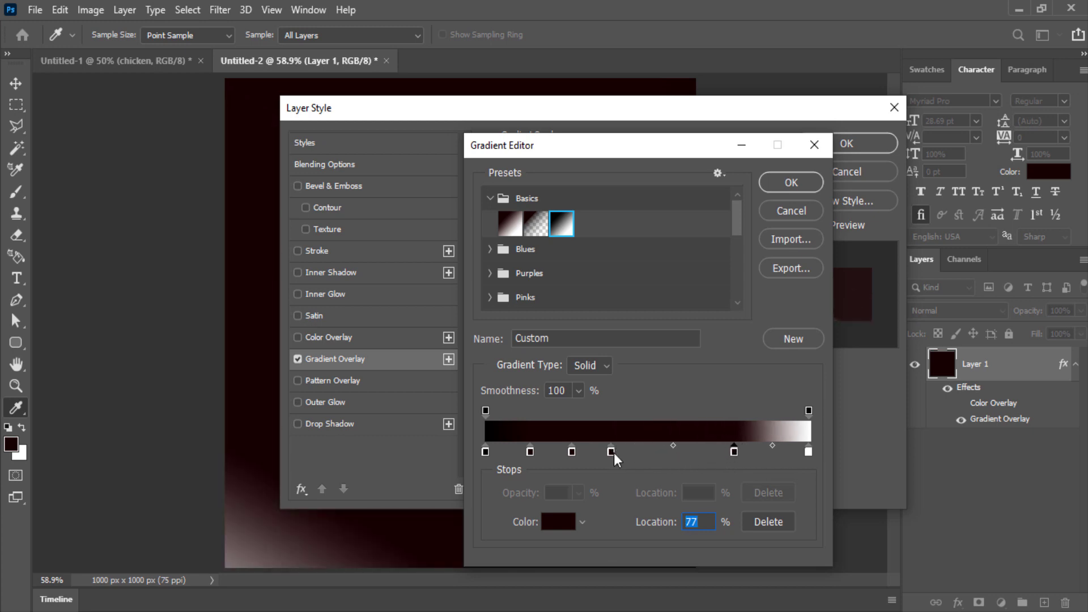
left_click_drag(613, 454, 653, 455)
left_click(574, 454)
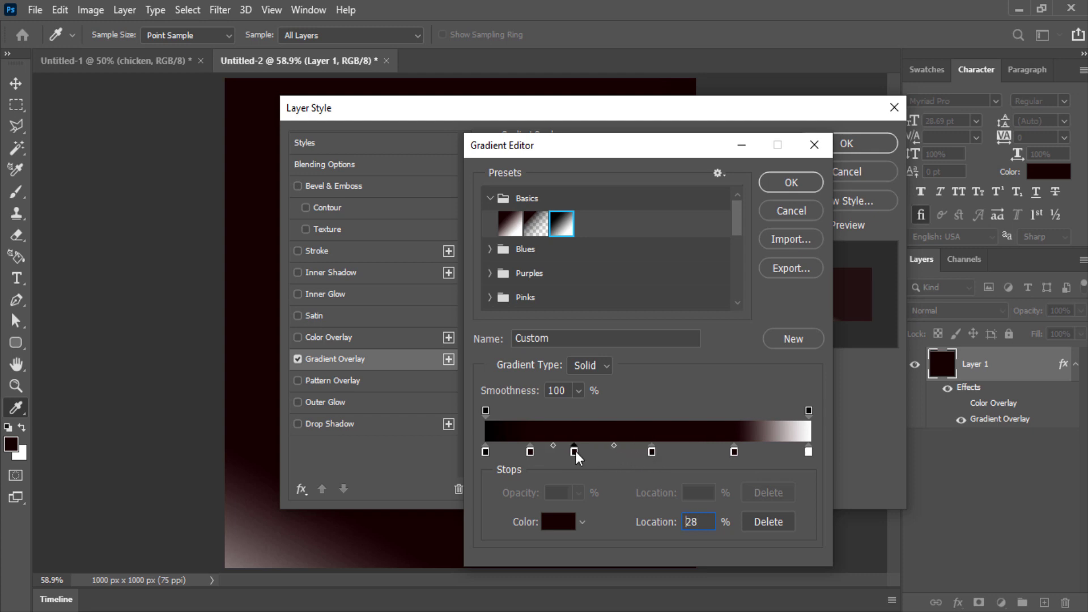
left_click_drag(575, 453, 585, 455)
left_click_drag(652, 454, 670, 454)
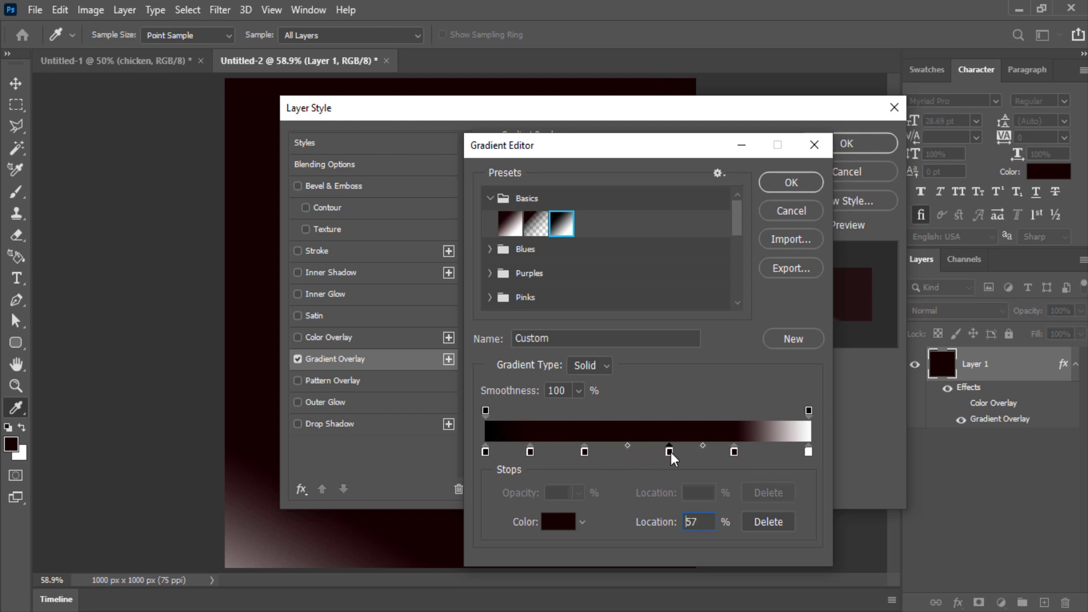
left_click_drag(530, 454, 535, 454)
left_click_drag(739, 455, 749, 455)
left_click(670, 454)
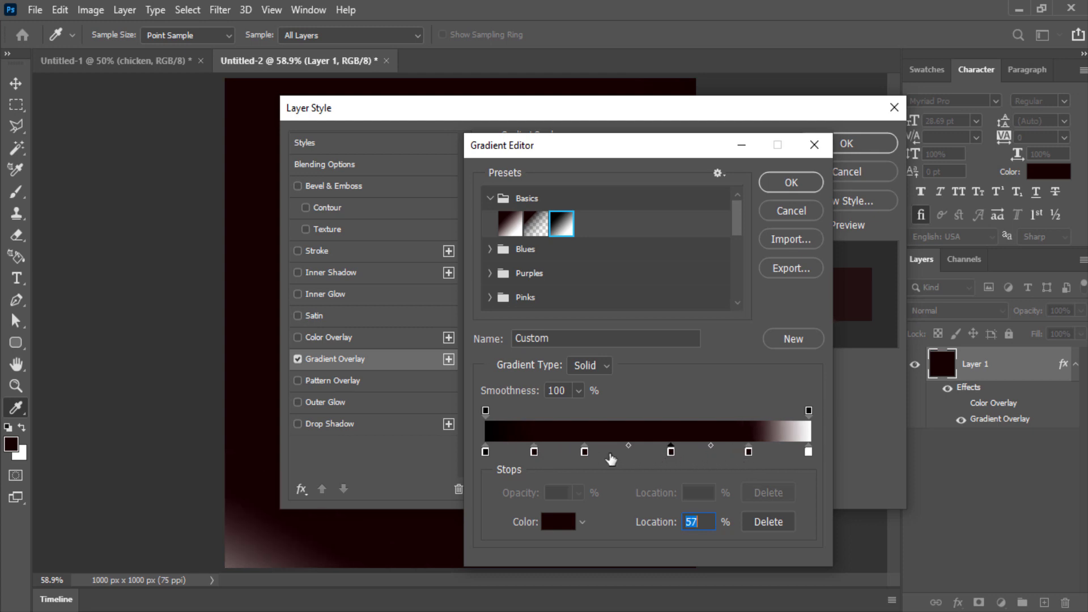
left_click_drag(586, 454, 606, 454)
left_click_drag(535, 454, 546, 460)
left_click(488, 454)
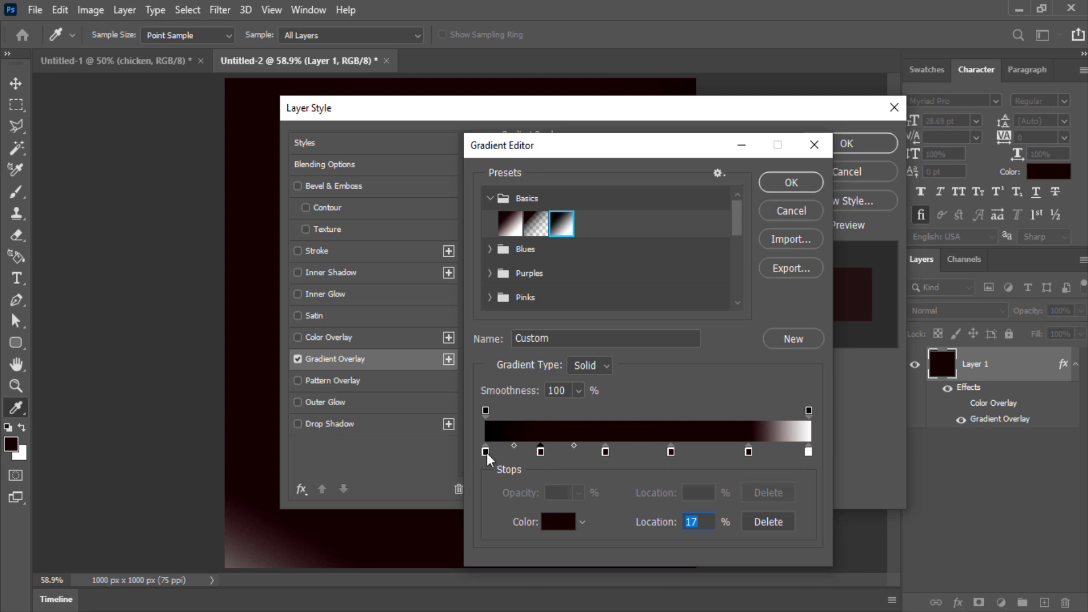
Colour the 0%, 17% and 37% stops 170000, 300000 and 560000
left_click(560, 524)
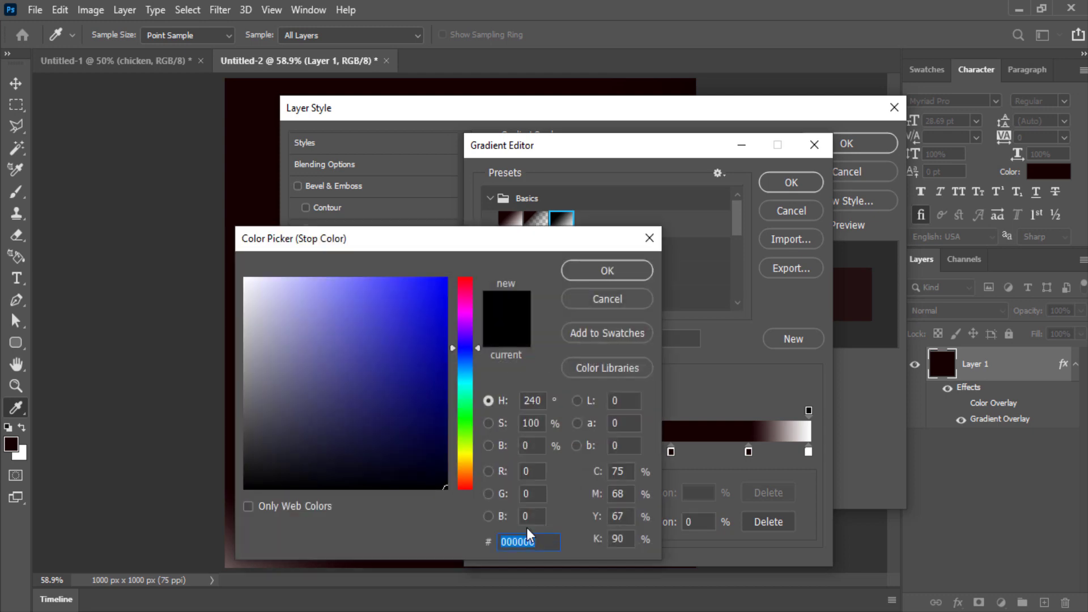
type("170000")
key("Return")
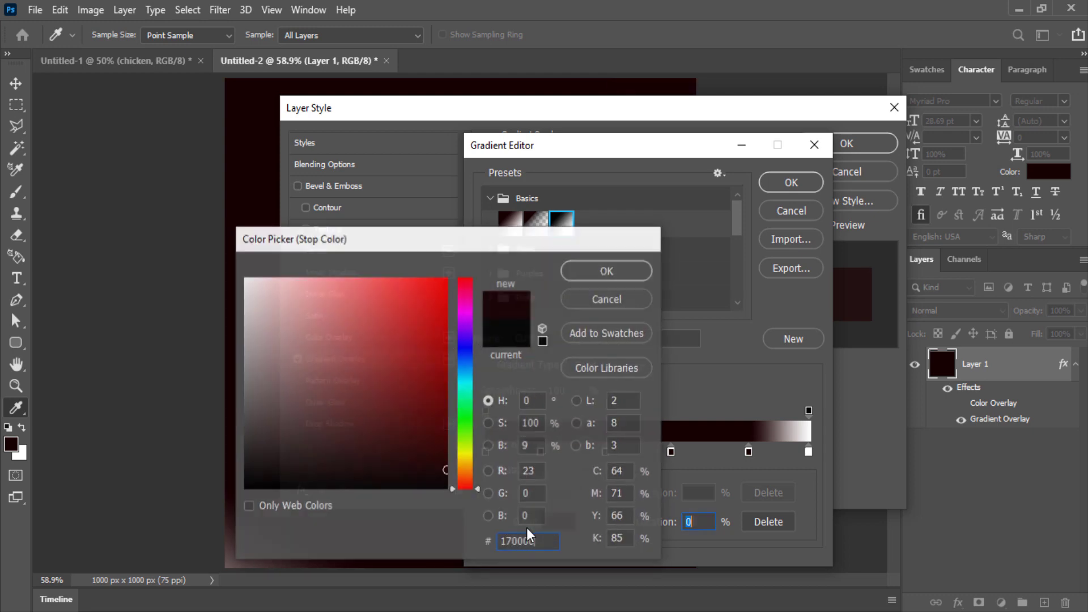
left_click(542, 453)
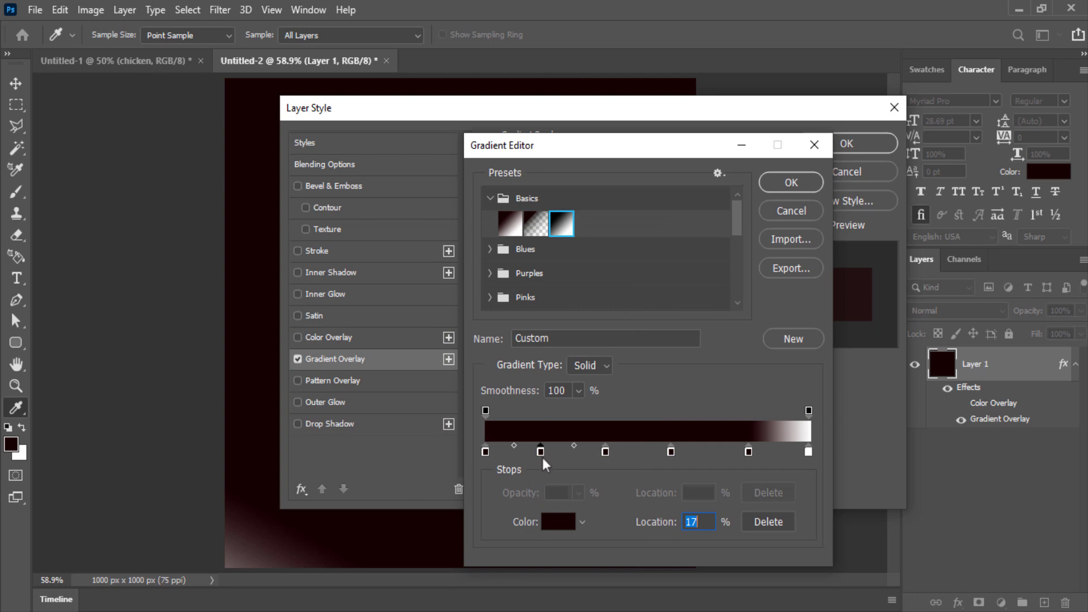
left_click(565, 524)
type("3")
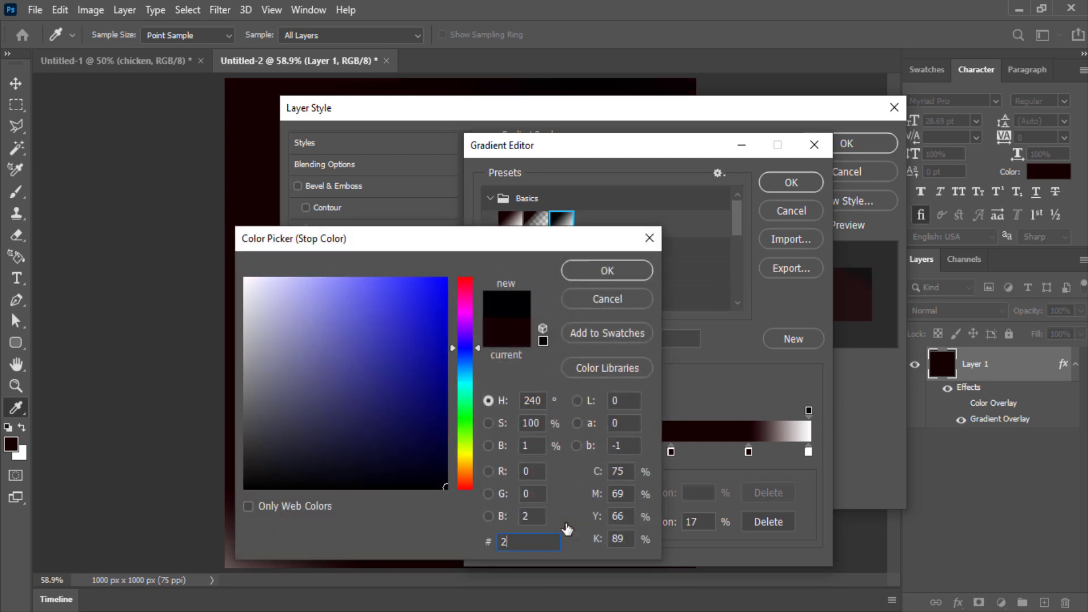
type("00000")
key("Return")
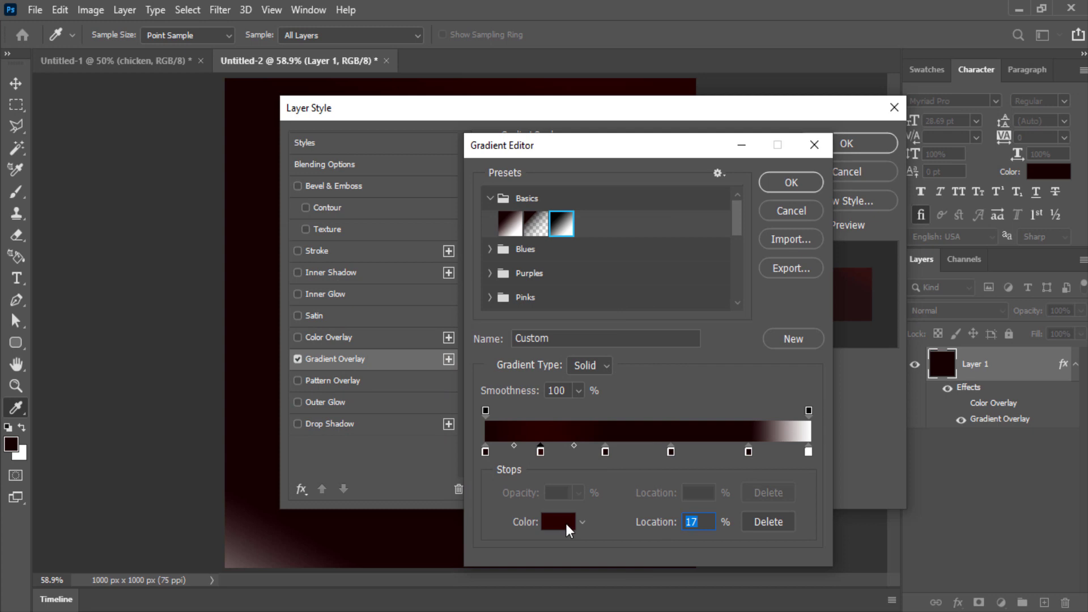
left_click(605, 452)
left_click(559, 526)
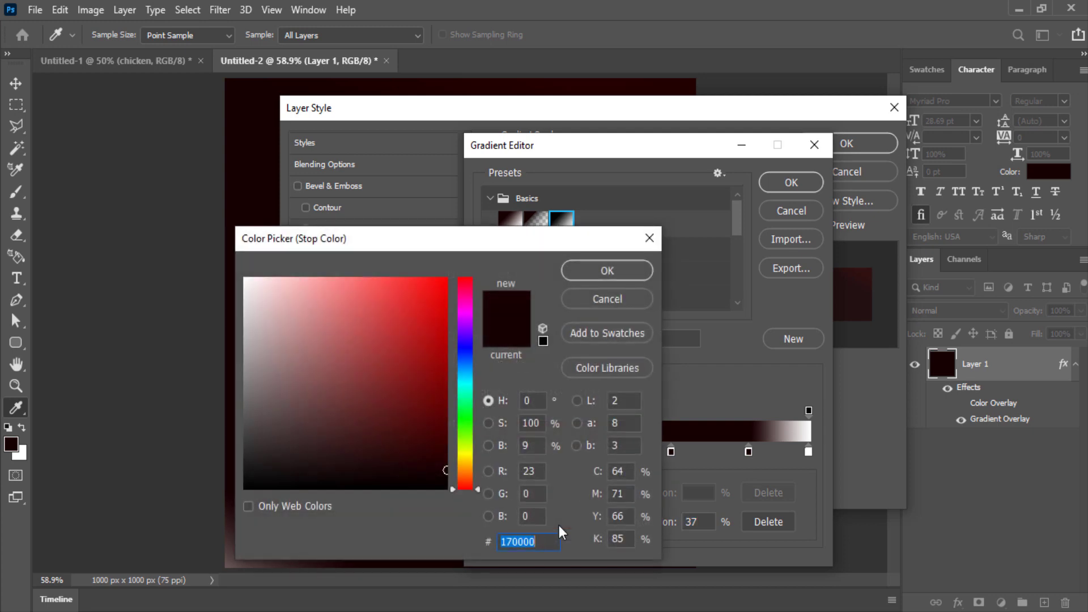
type("560000")
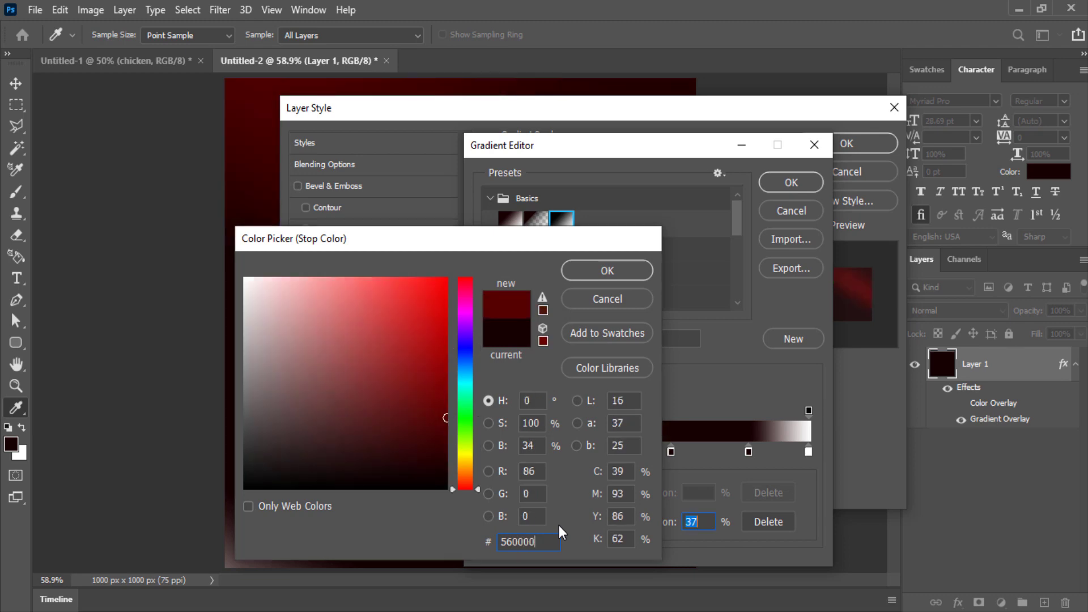
key("Return")
Colour the 57%, 81% and end stops 6c0000, 810000 and 961200
left_click(672, 452)
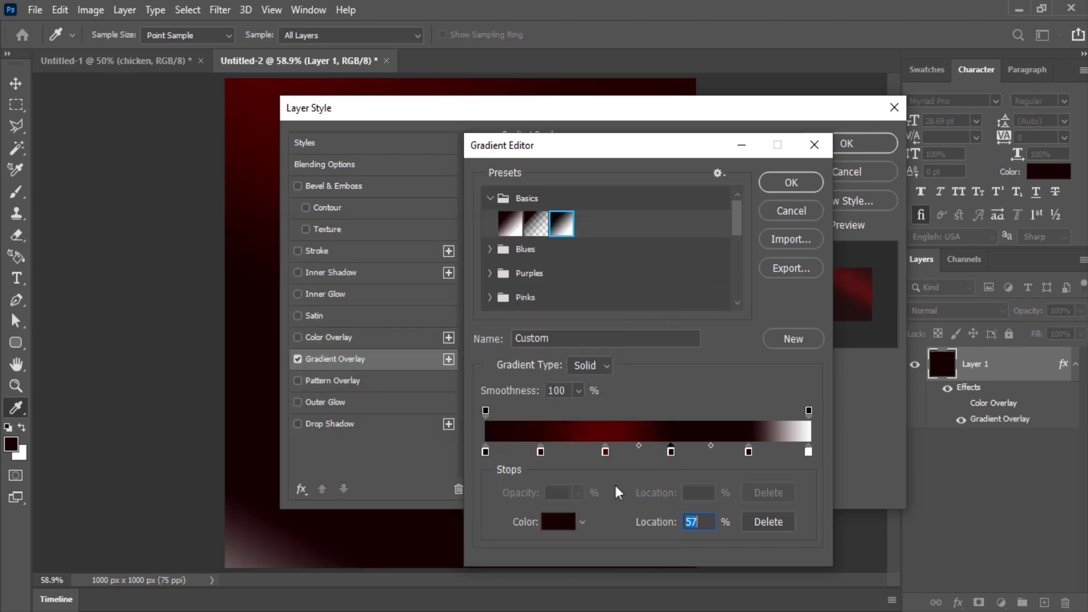
left_click(558, 522)
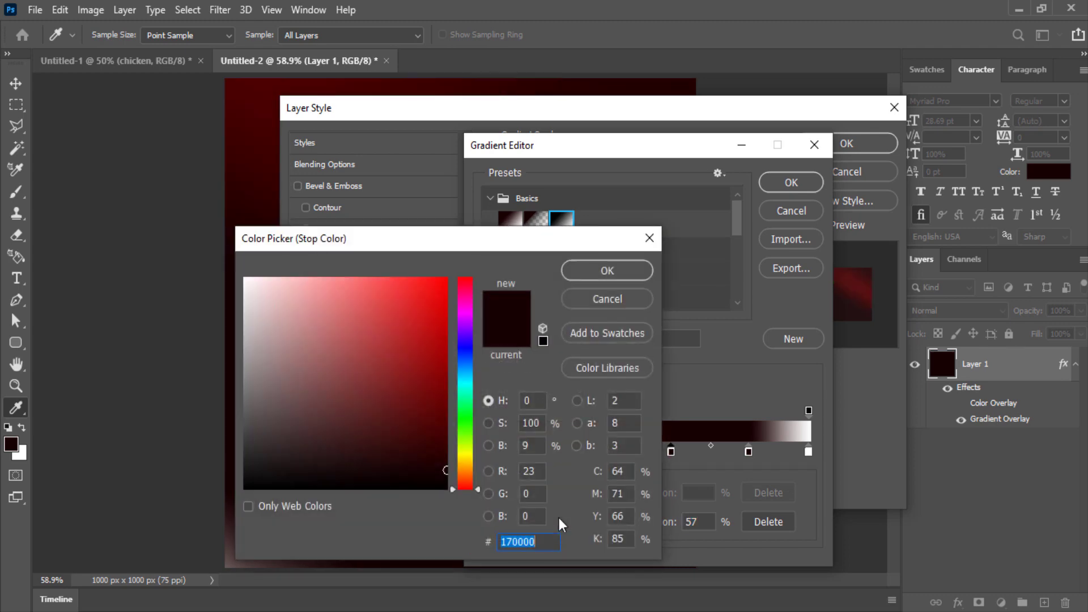
type("6c0")
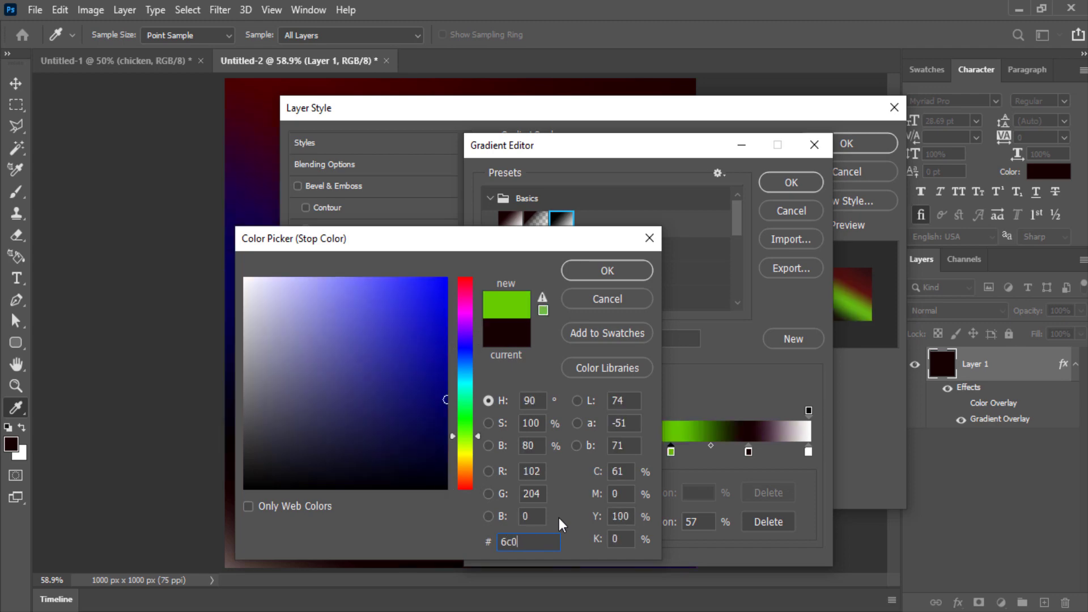
type("000")
key("Return")
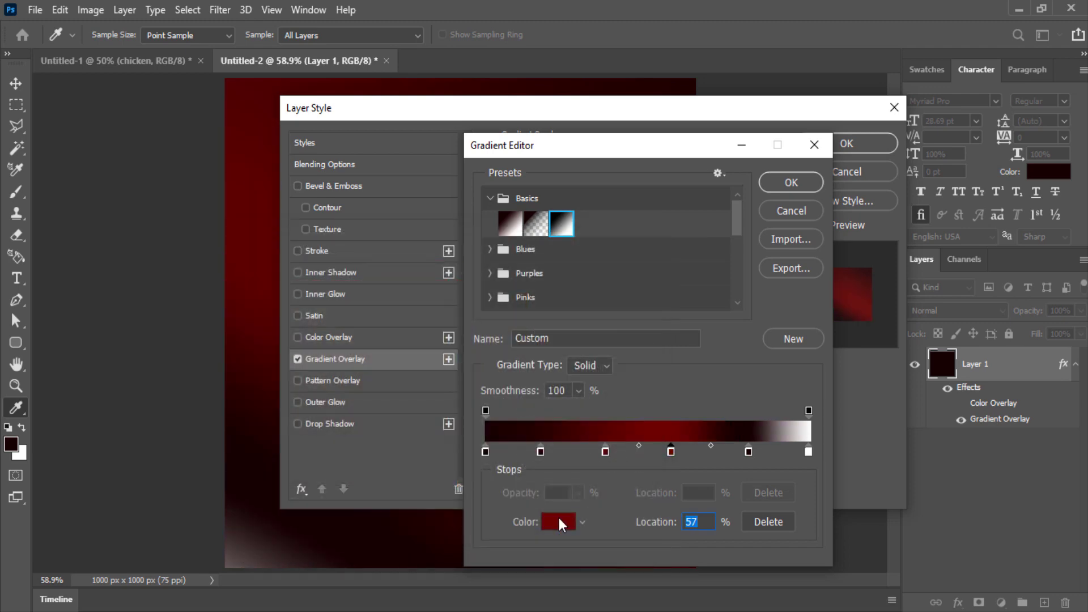
left_click(749, 452)
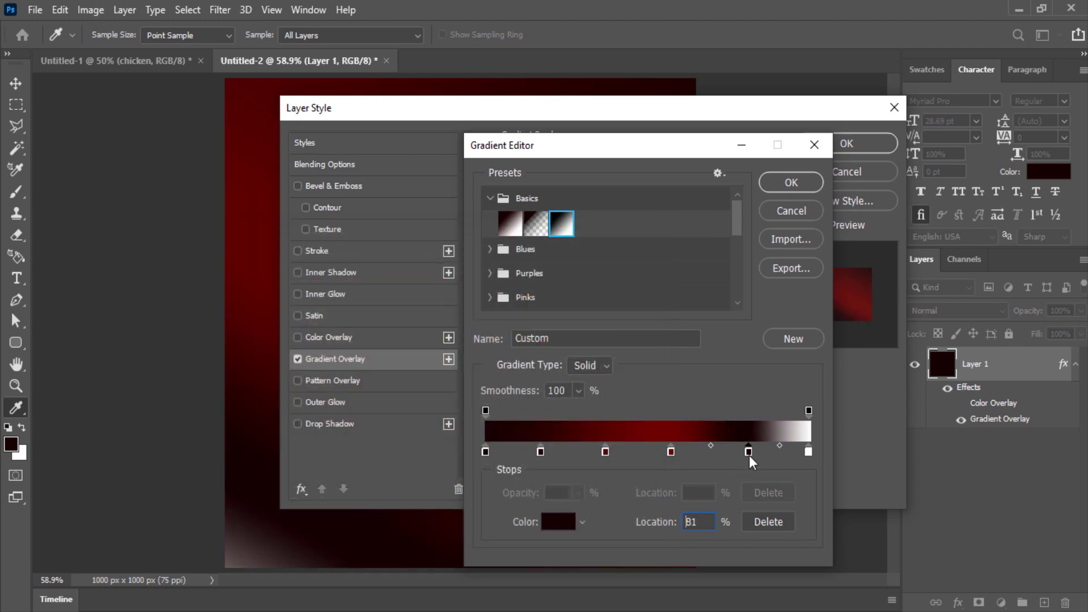
left_click(553, 522)
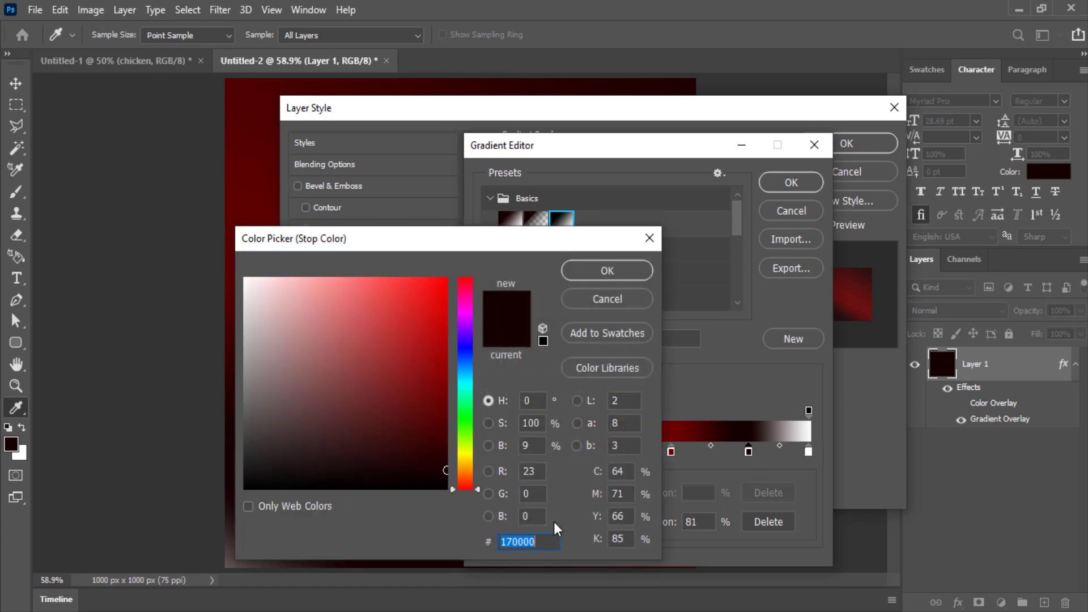
type("810000")
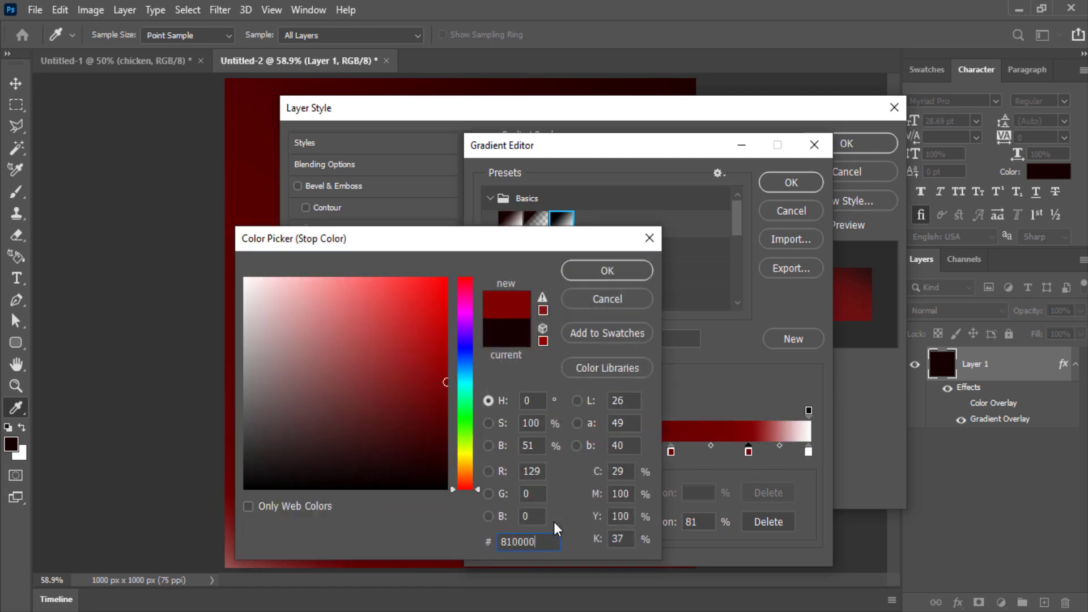
key("Return")
left_click(809, 452)
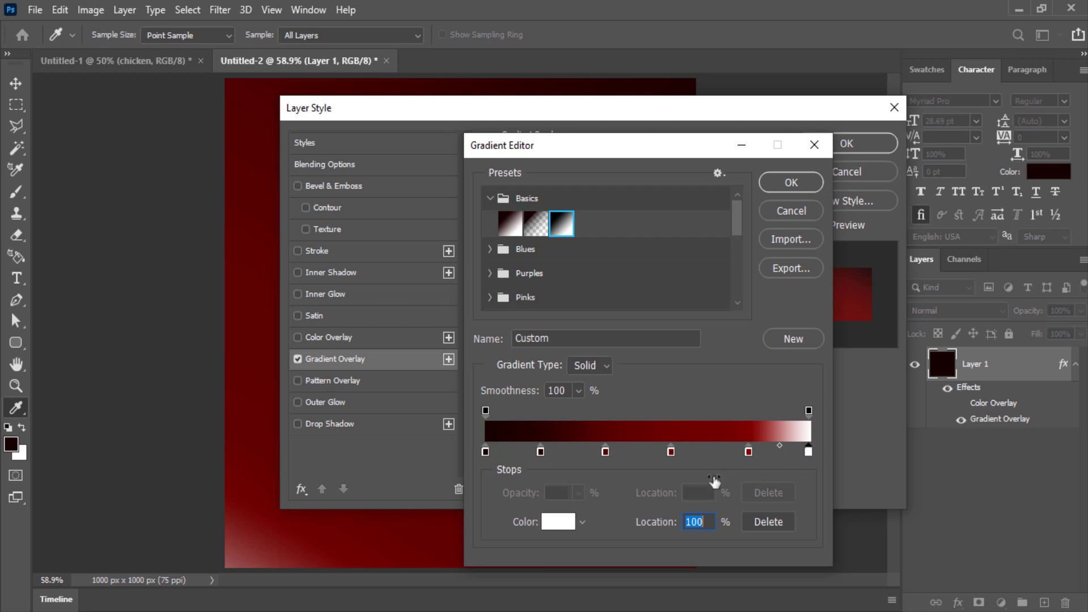
left_click(558, 521)
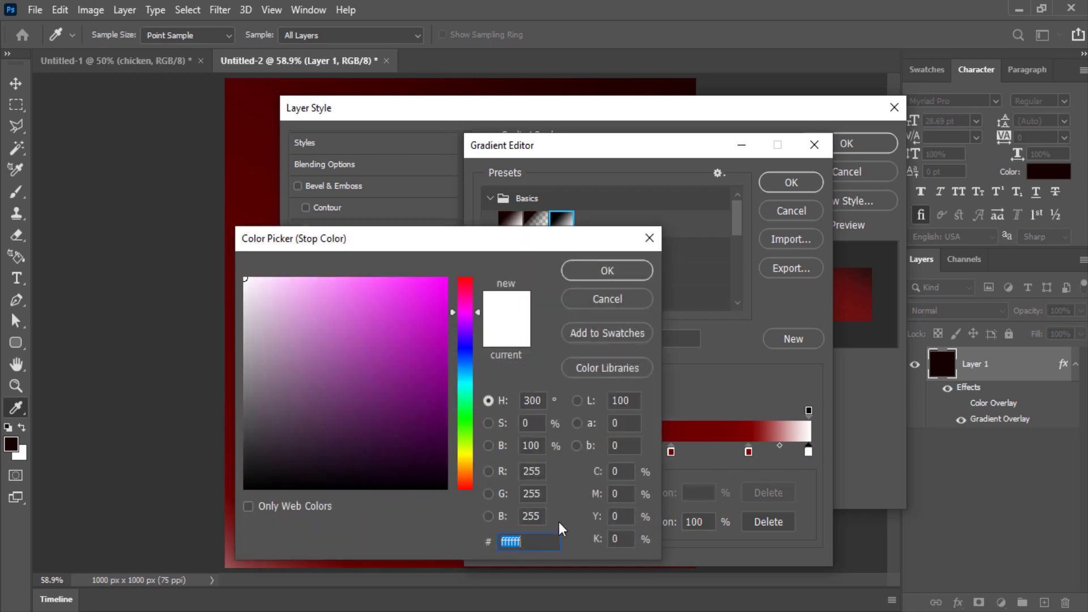
type("961200")
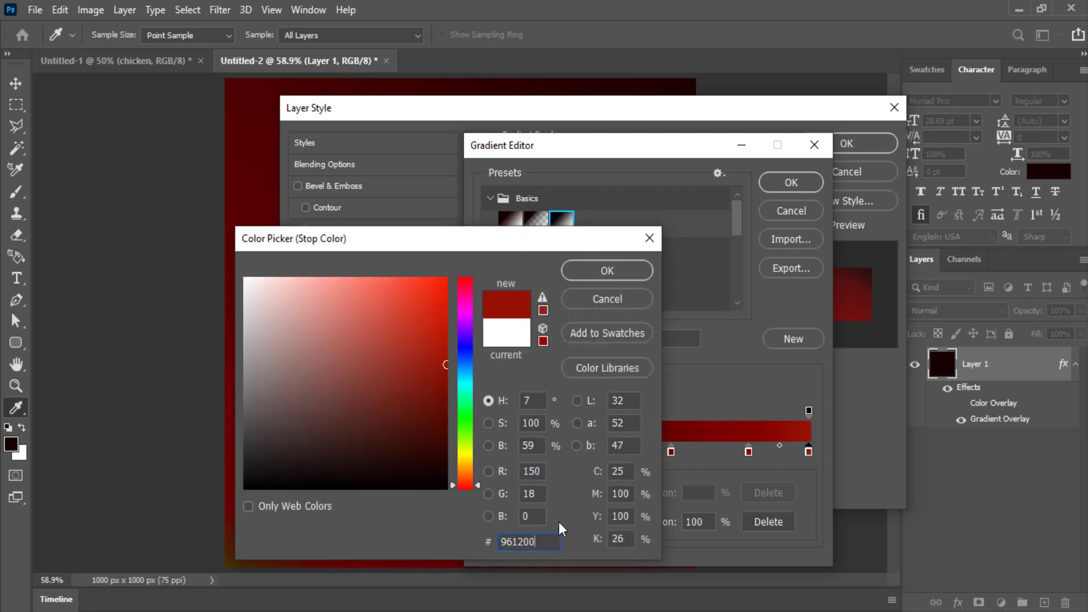
key("Return")
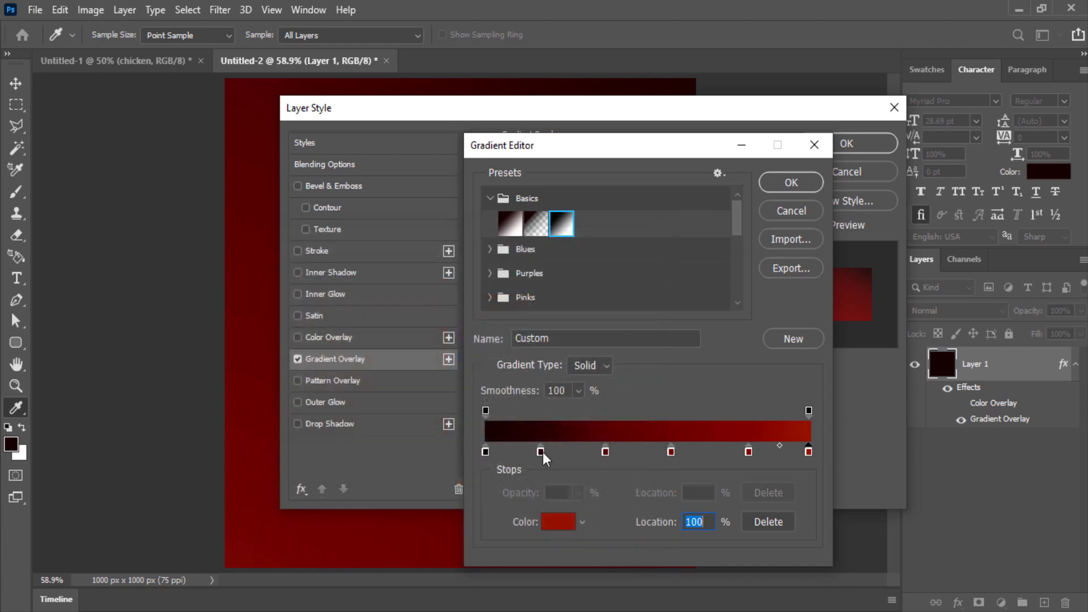
Nudge a gradient stop to the right and accept the edited gradient
left_click_drag(543, 452, 678, 452)
left_click(605, 451)
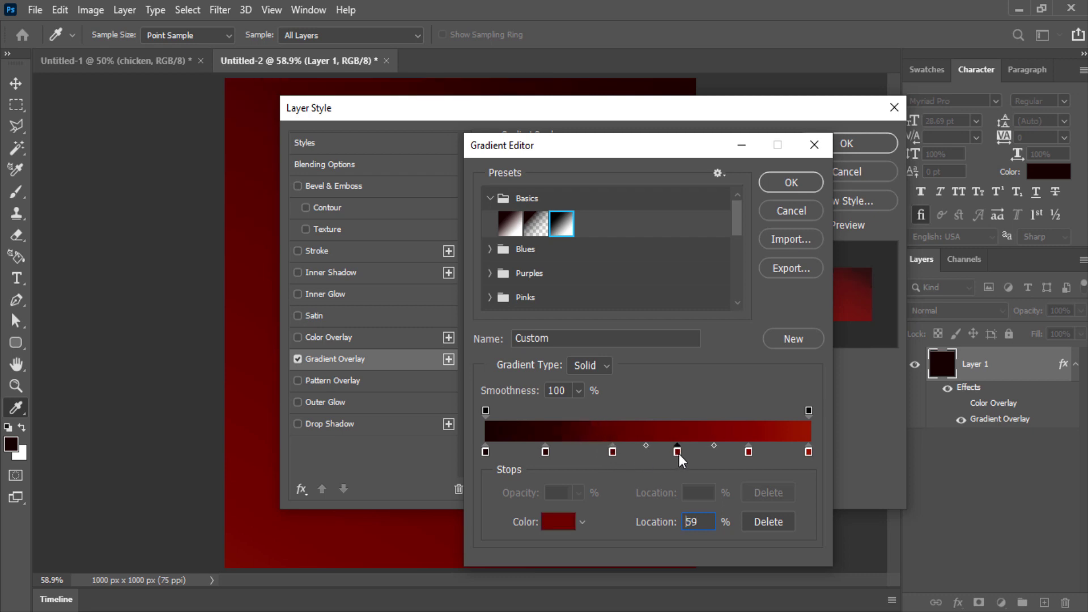
left_click(792, 183)
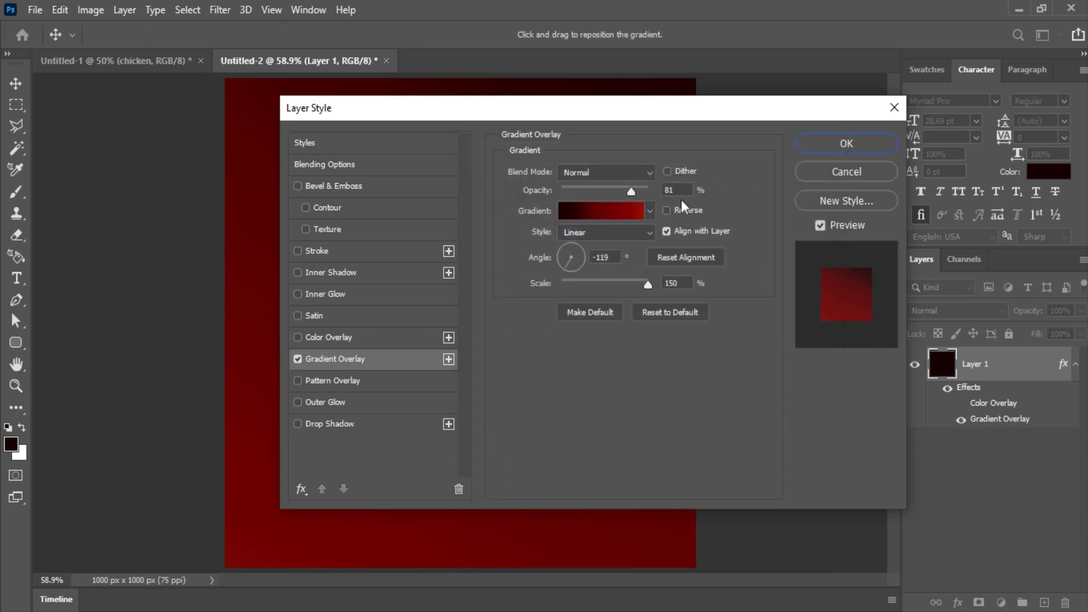
Make the gradient overlay Radial and reversed, with scale set to 150%
left_click(610, 214)
left_click(779, 209)
left_click(599, 238)
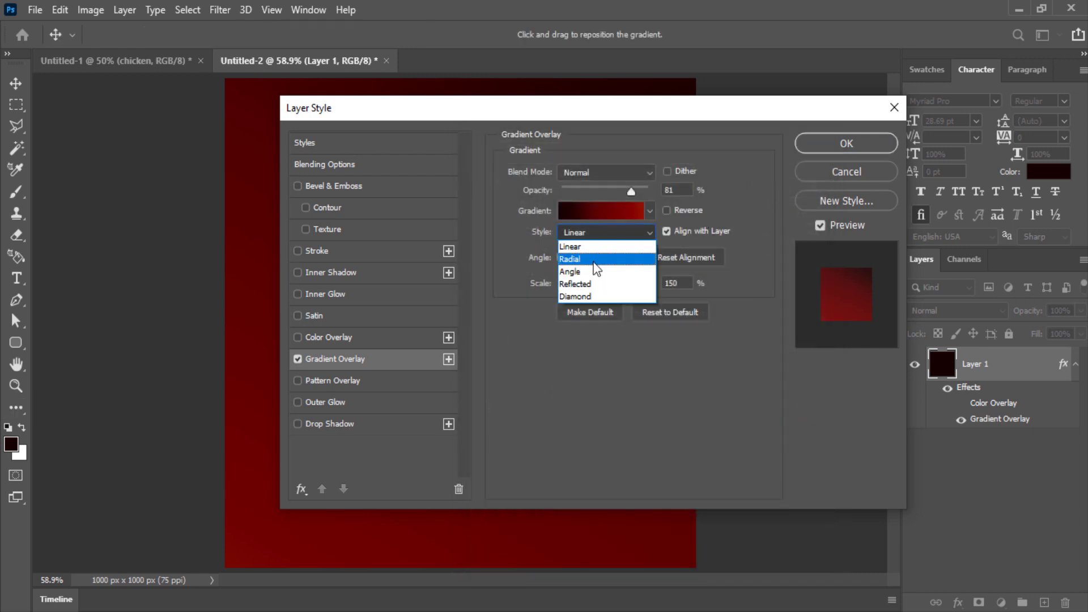
left_click(596, 259)
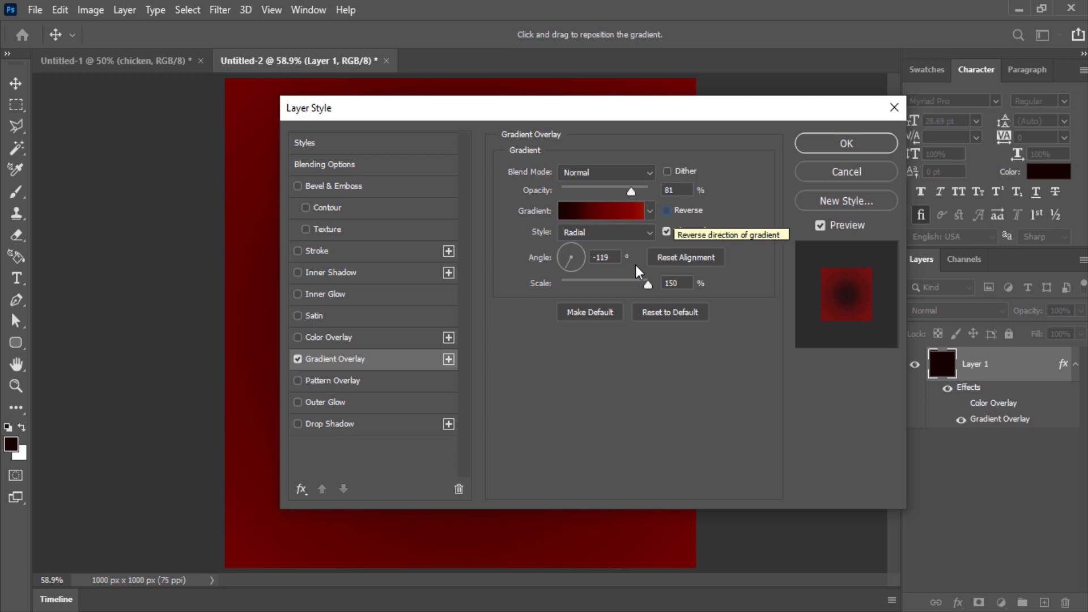
left_click(682, 214)
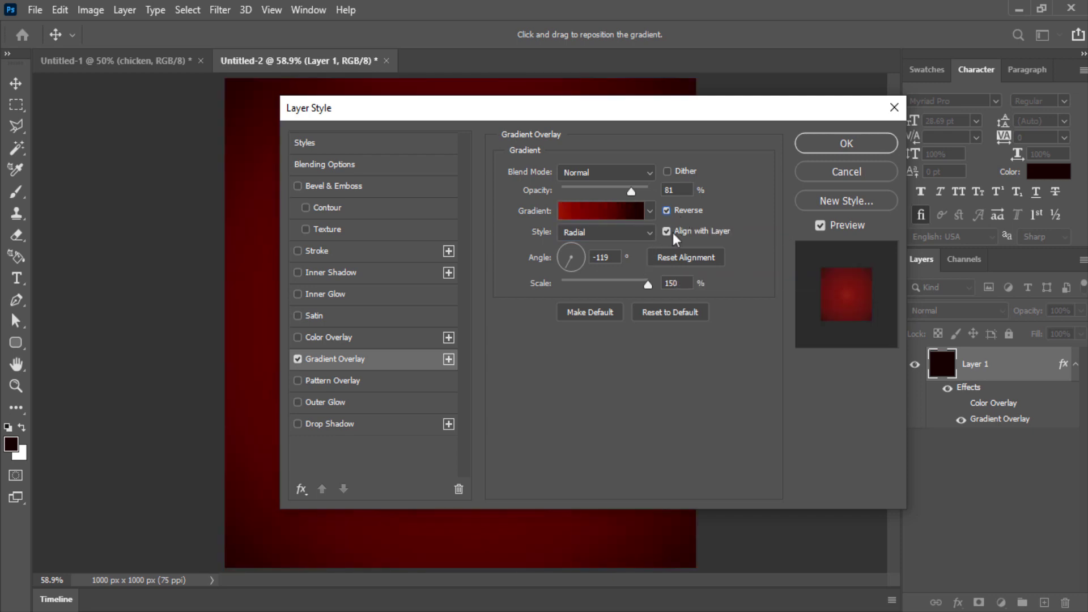
mouse_move(648, 282)
left_mouse_down()
mouse_move(639, 288)
mouse_move(653, 293)
left_mouse_up()
left_click_drag(691, 115, 754, 100)
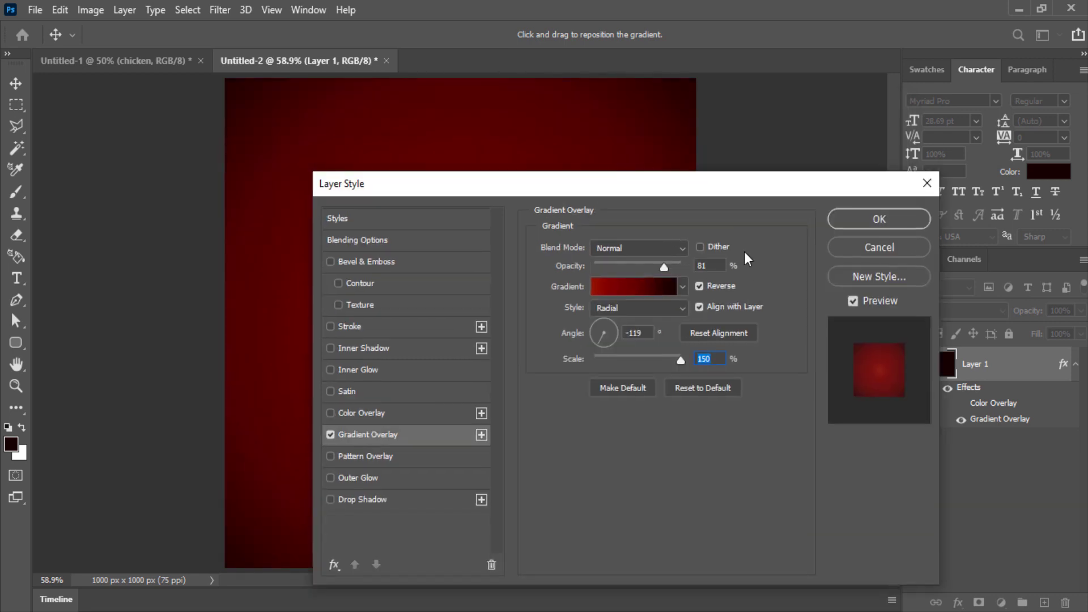
Apply the layer style, then group Layer 1 and name the group BG
left_click(908, 128)
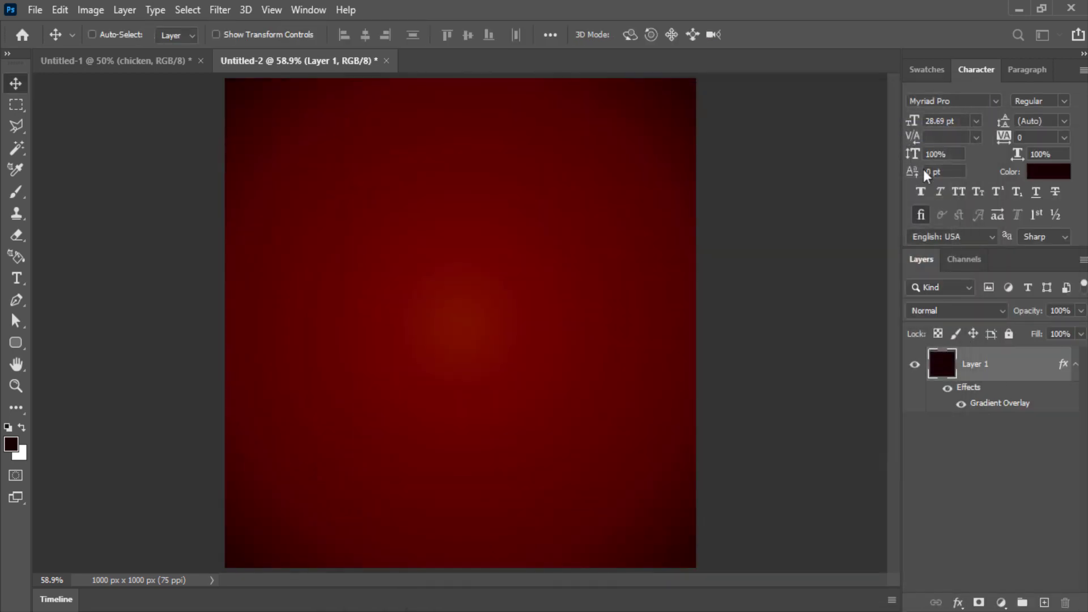
key("ctrl+g")
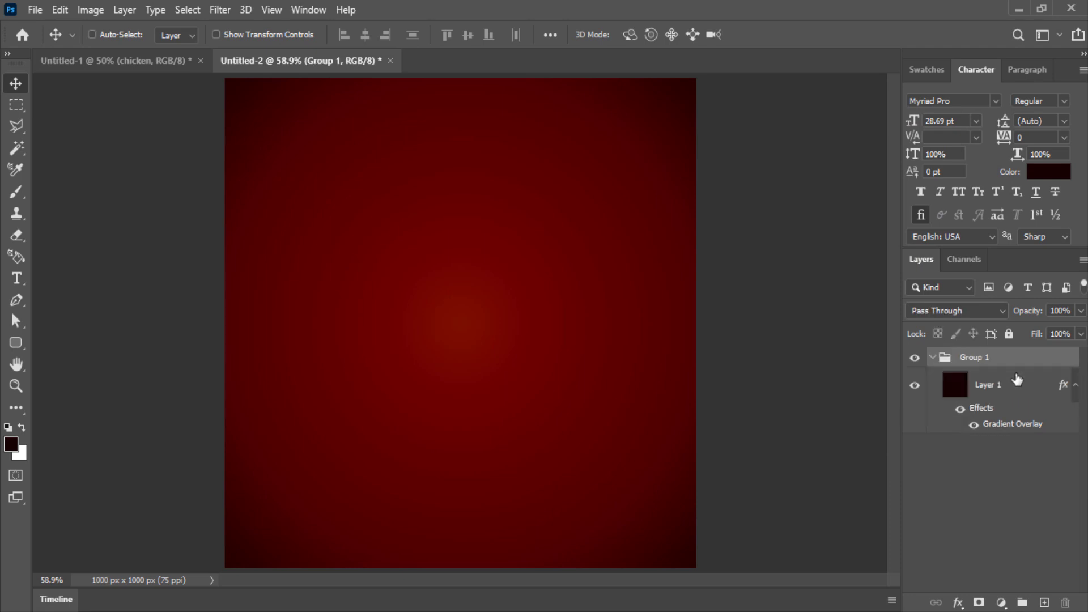
double_click(977, 356)
type("BG")
left_click(933, 357)
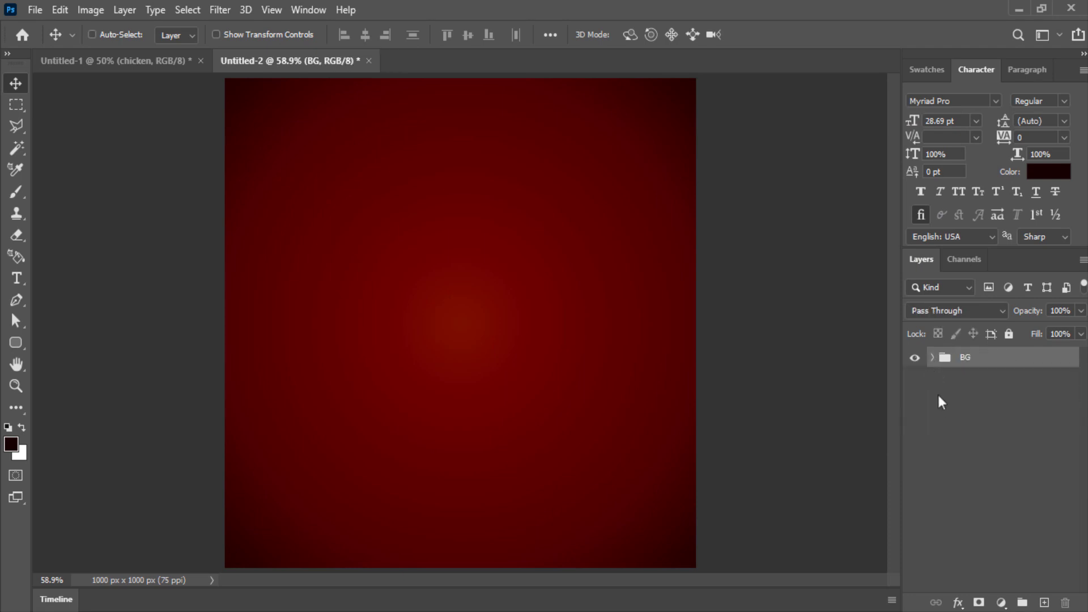
left_click(938, 396)
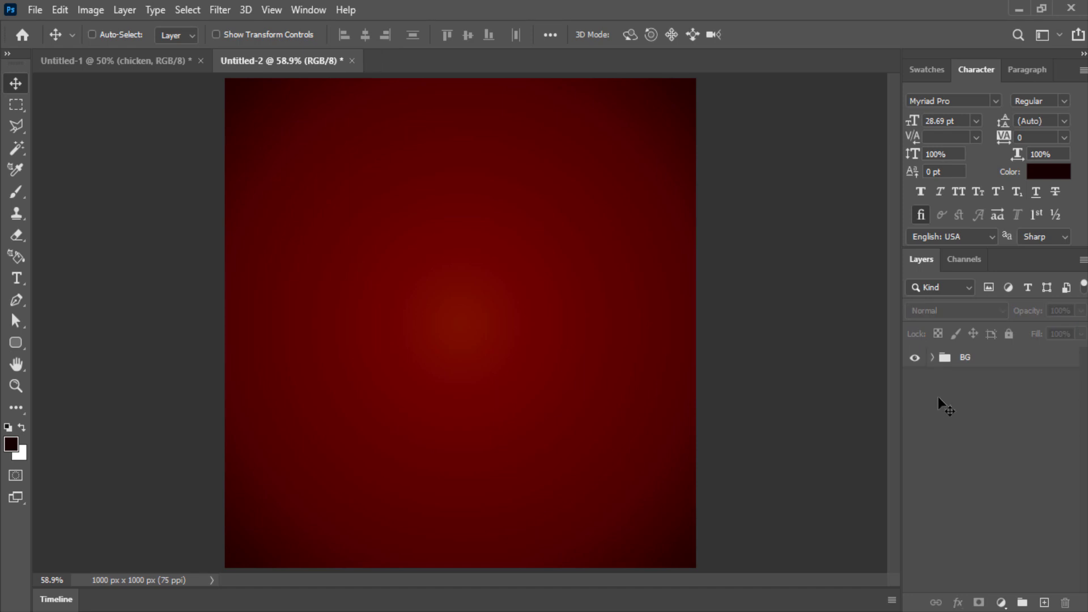
Bring the texture layer from the chicken document onto the poster's top-left corner
left_click(120, 61)
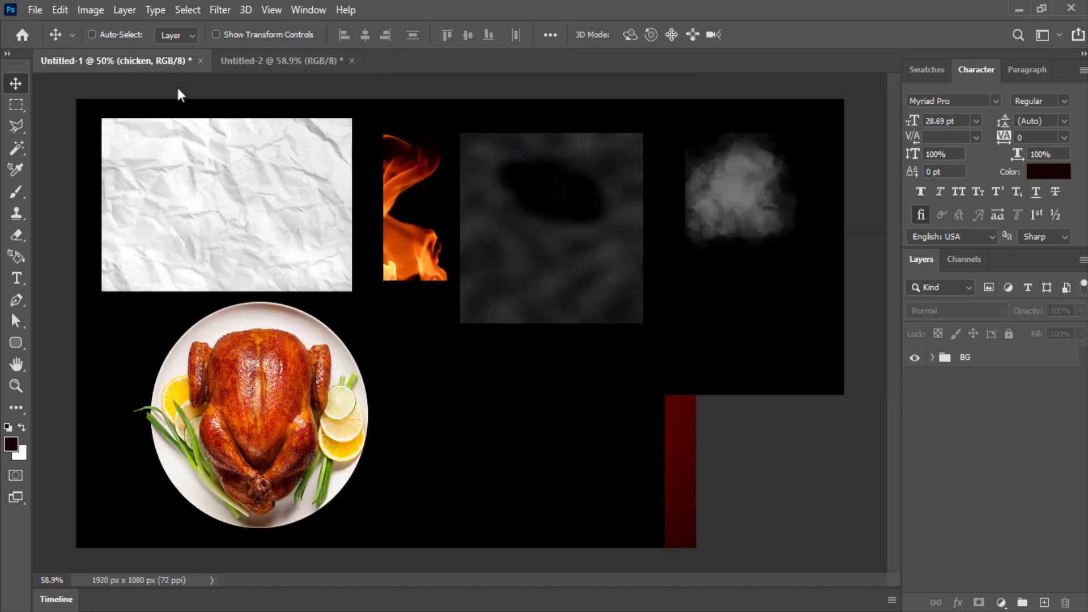
right_click(522, 250)
left_click(532, 253)
mouse_move(542, 240)
left_mouse_down()
mouse_move(444, 74)
mouse_move(330, 169)
left_mouse_up()
mouse_move(381, 339)
left_mouse_down()
mouse_move(433, 360)
mouse_move(387, 212)
left_mouse_up()
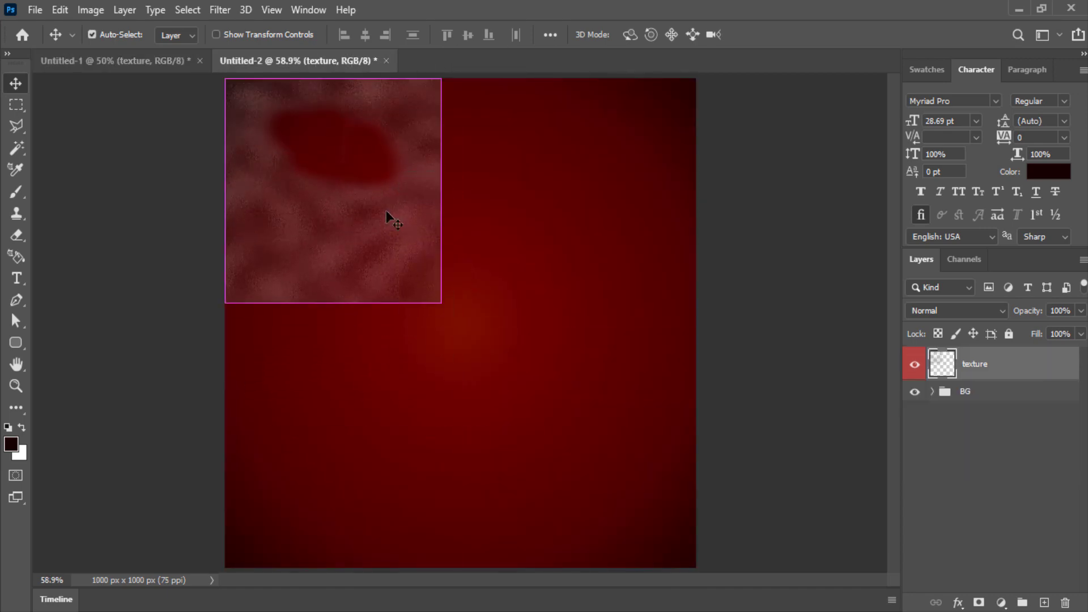
Scale the texture to cover the whole canvas and blend it in Overlay mode
key("ctrl+t")
left_click_drag(447, 306, 708, 560)
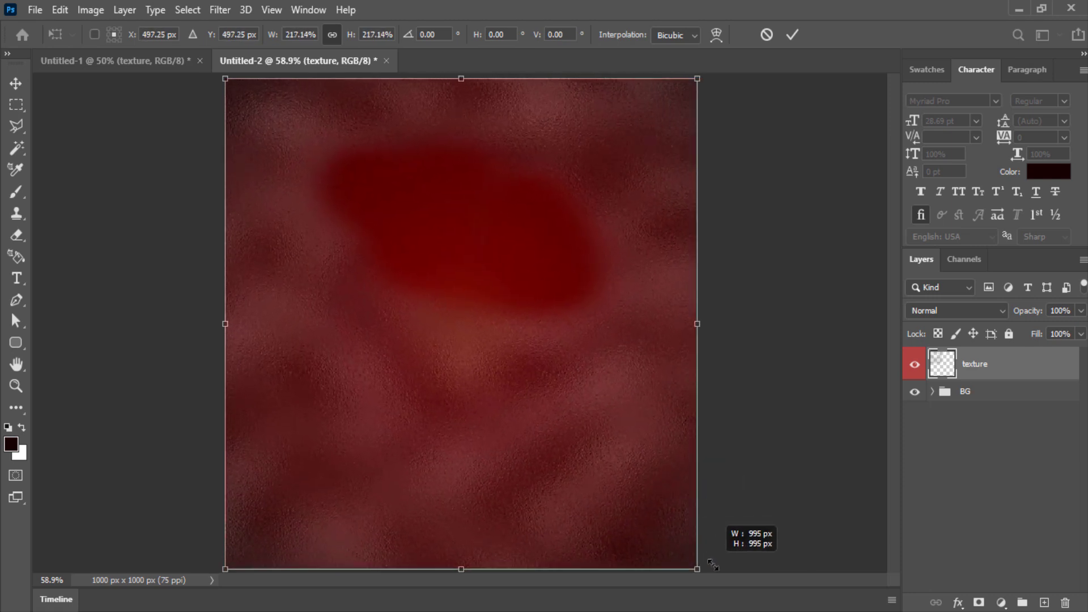
key("Return")
left_click(946, 310)
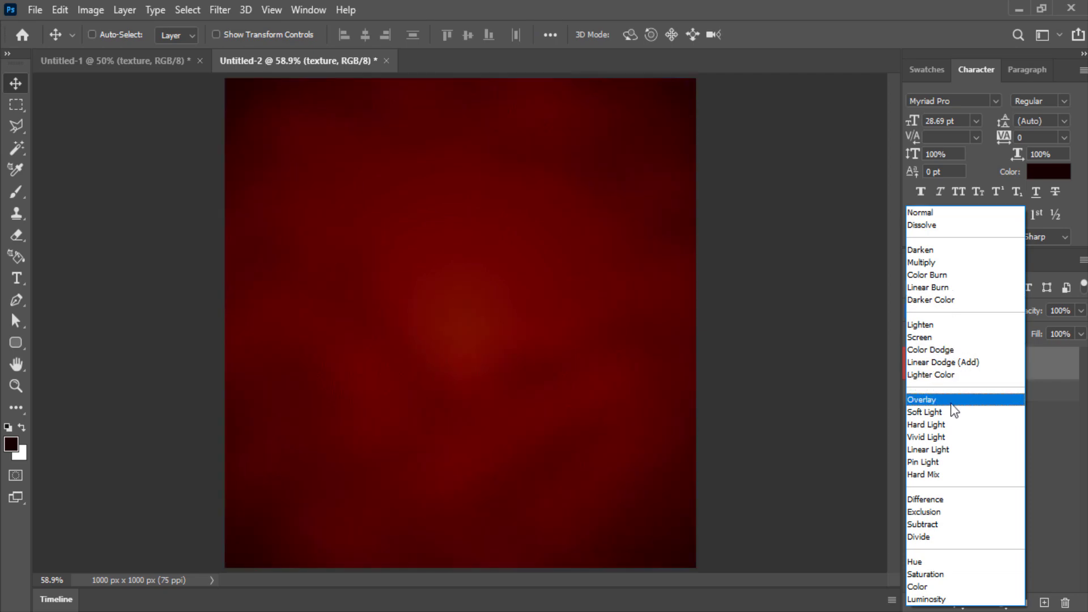
left_click(952, 397)
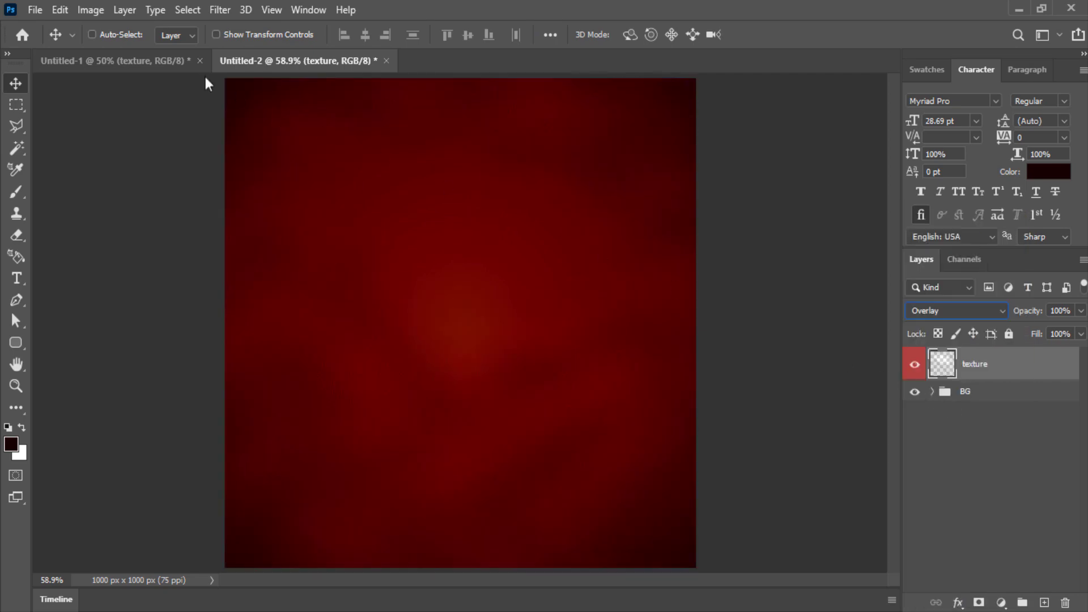
left_click(166, 60)
Bring the smoke texture onto the poster and scale it to fill the canvas
right_click(742, 214)
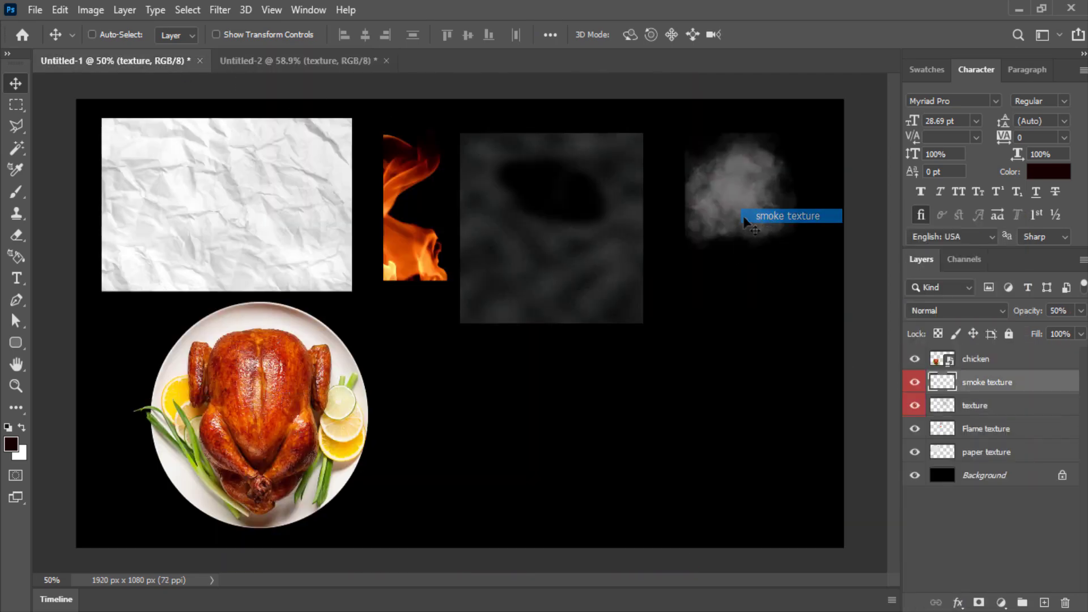
left_click(787, 215)
left_click_drag(737, 213, 392, 220)
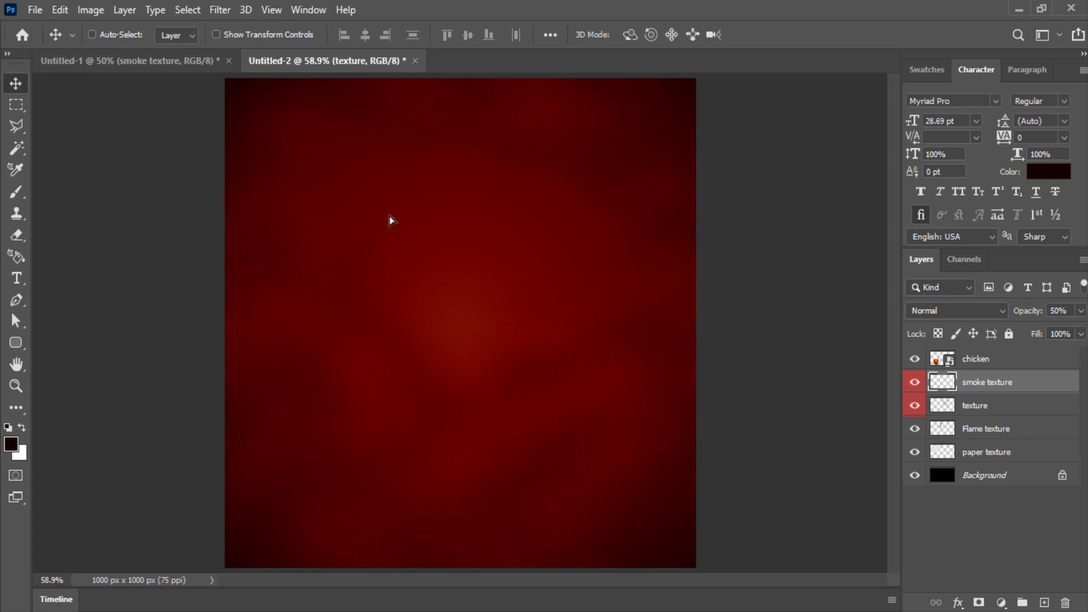
mouse_move(392, 220)
left_mouse_down()
mouse_move(303, 207)
mouse_move(300, 190)
left_mouse_up()
key("ctrl+t")
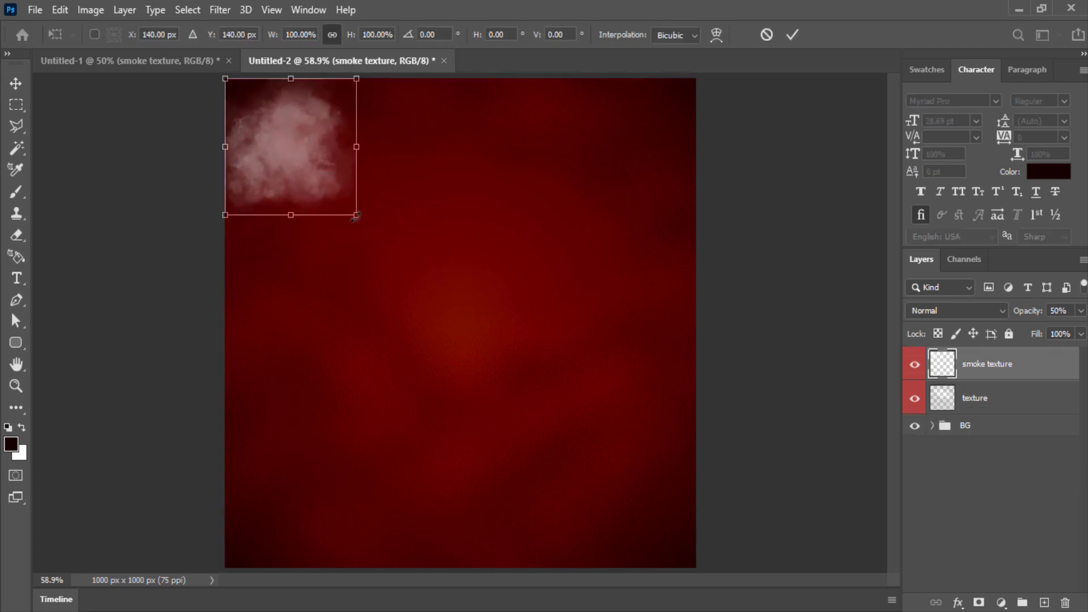
left_click_drag(356, 216, 703, 564)
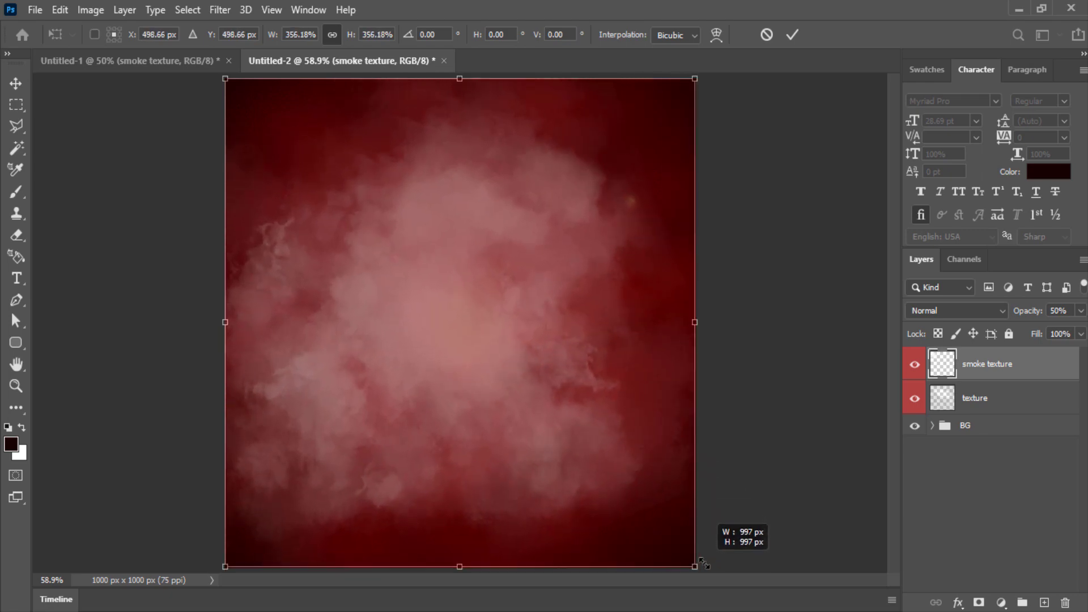
key("Return")
Blend the smoke in Overlay mode and group both textures as TEXTURE
left_click(974, 311)
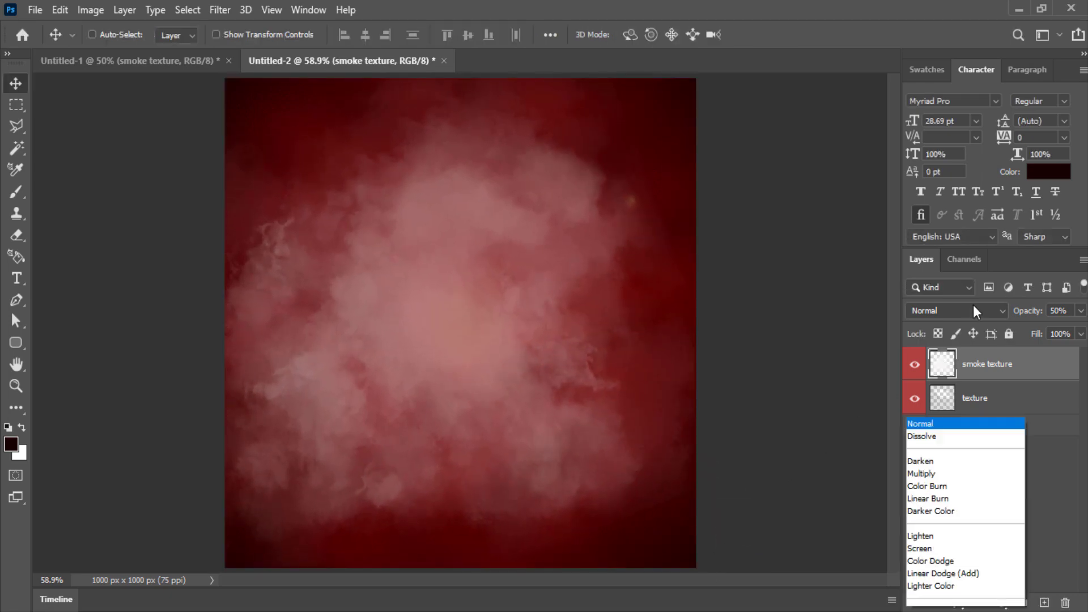
left_click(992, 399)
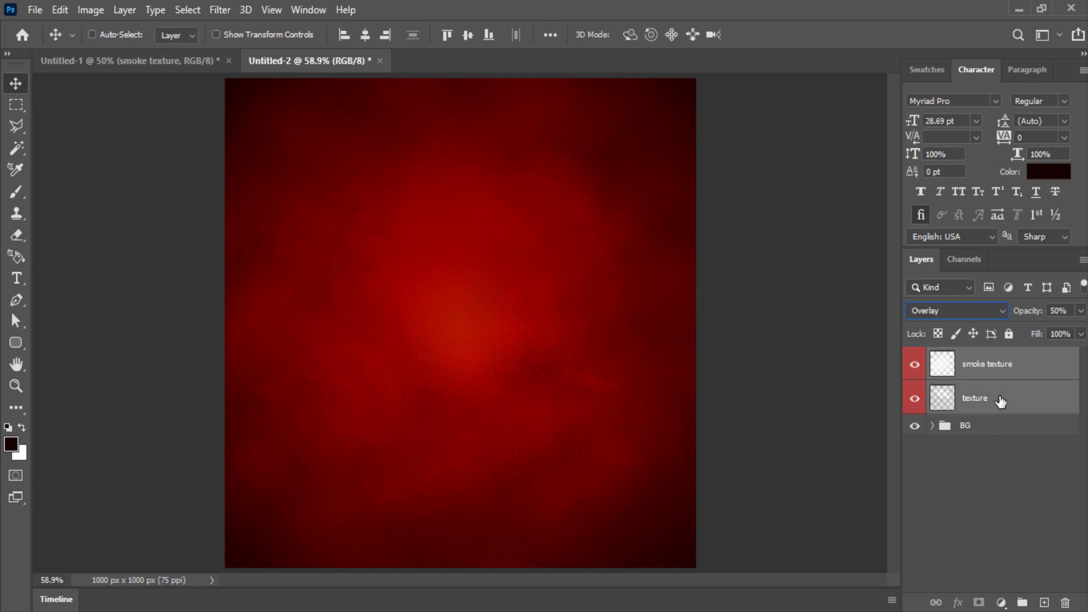
key("ctrl+g")
double_click(979, 358)
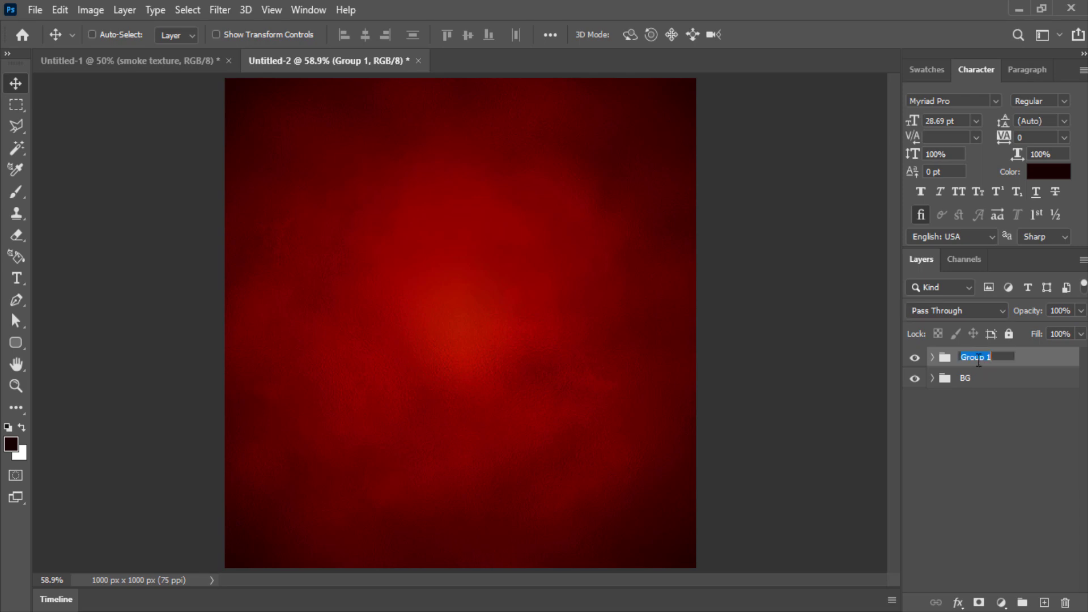
type("O")
left_click(988, 393)
left_click(584, 404)
key("Return")
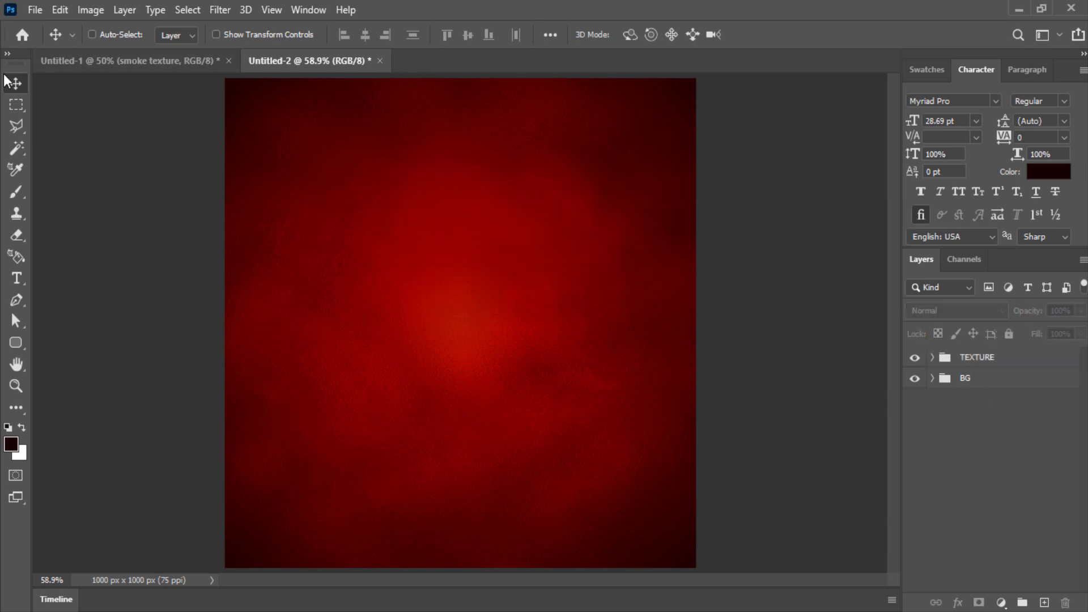
Bring the Flame texture layer into the poster's bottom-left corner
left_click(174, 55)
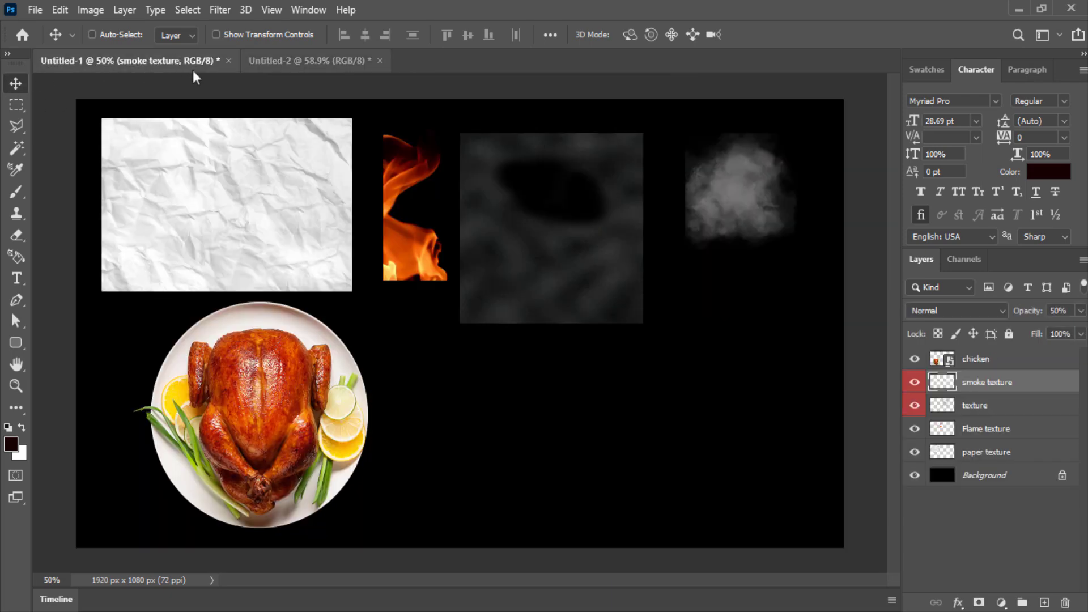
right_click(400, 239)
left_click(448, 247)
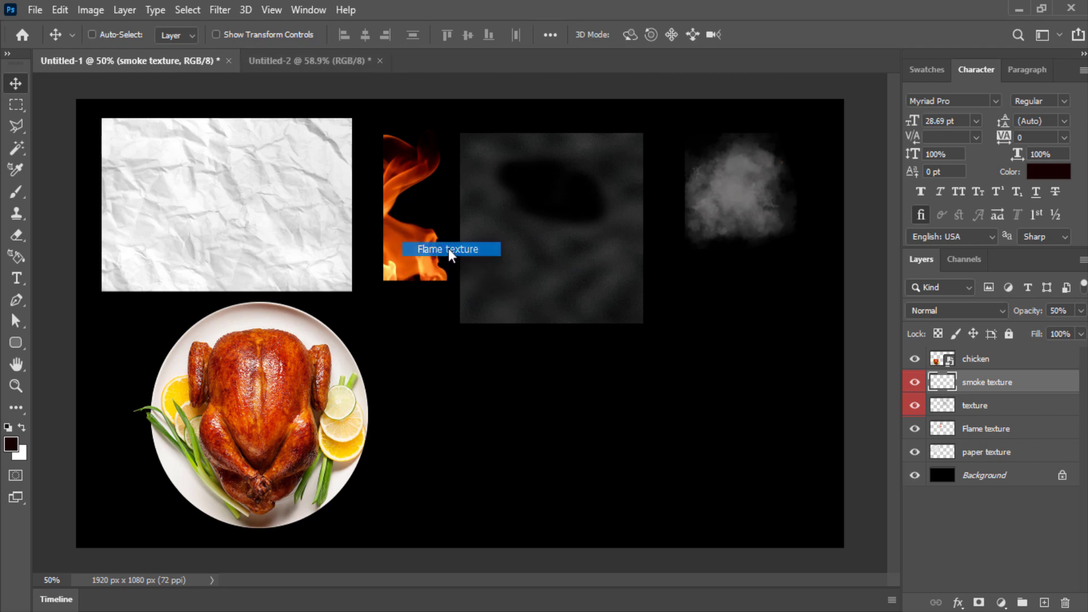
mouse_move(384, 220)
left_mouse_down()
mouse_move(353, 185)
mouse_move(352, 460)
left_mouse_up()
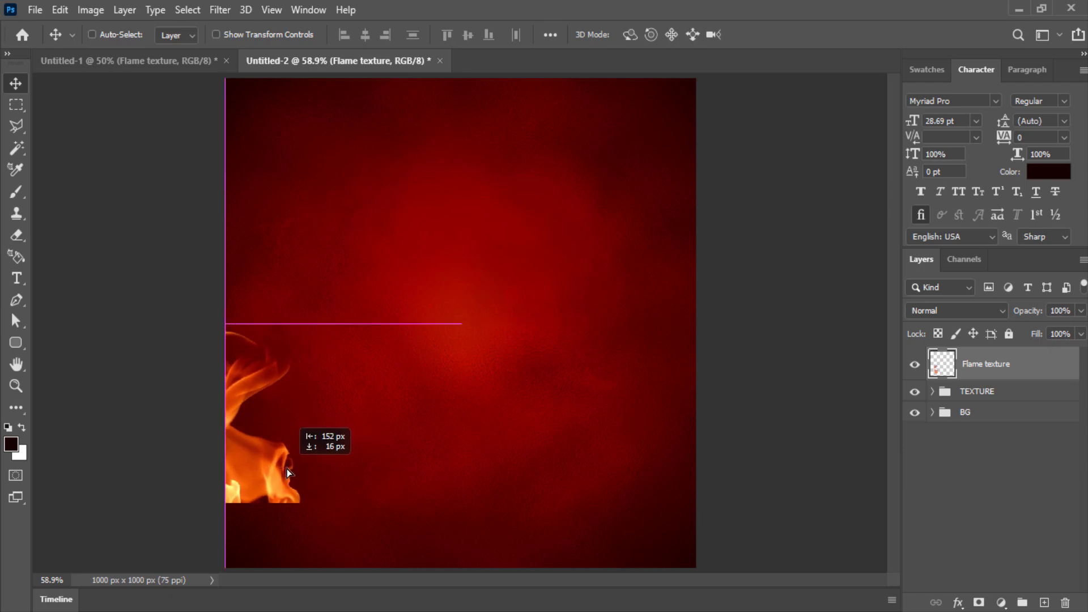
mouse_move(353, 460)
left_mouse_down()
mouse_move(288, 471)
mouse_move(374, 560)
left_mouse_up()
key("ctrl+t")
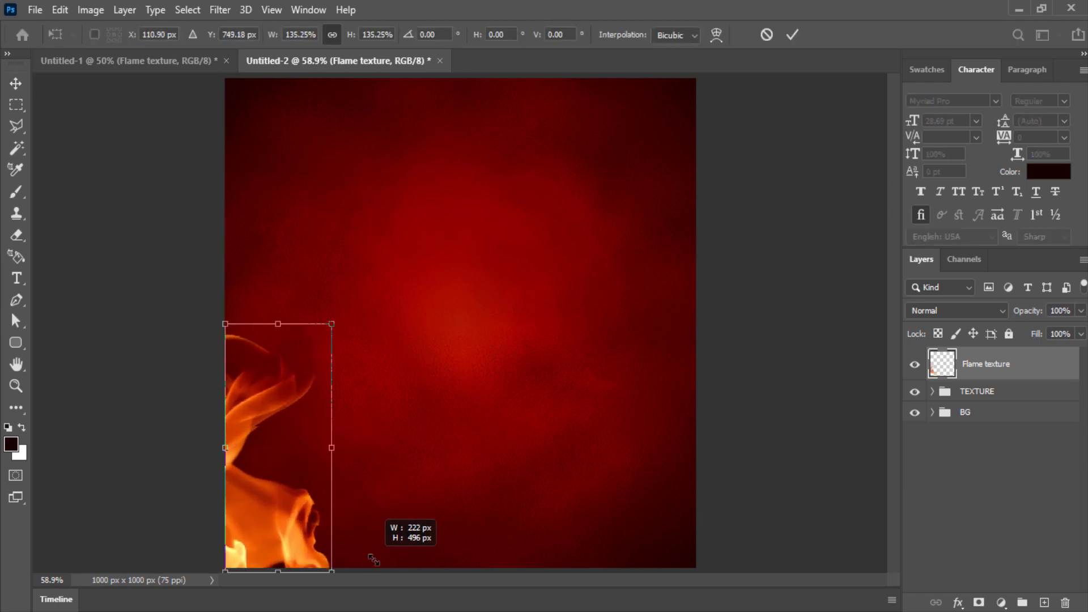
key("Return")
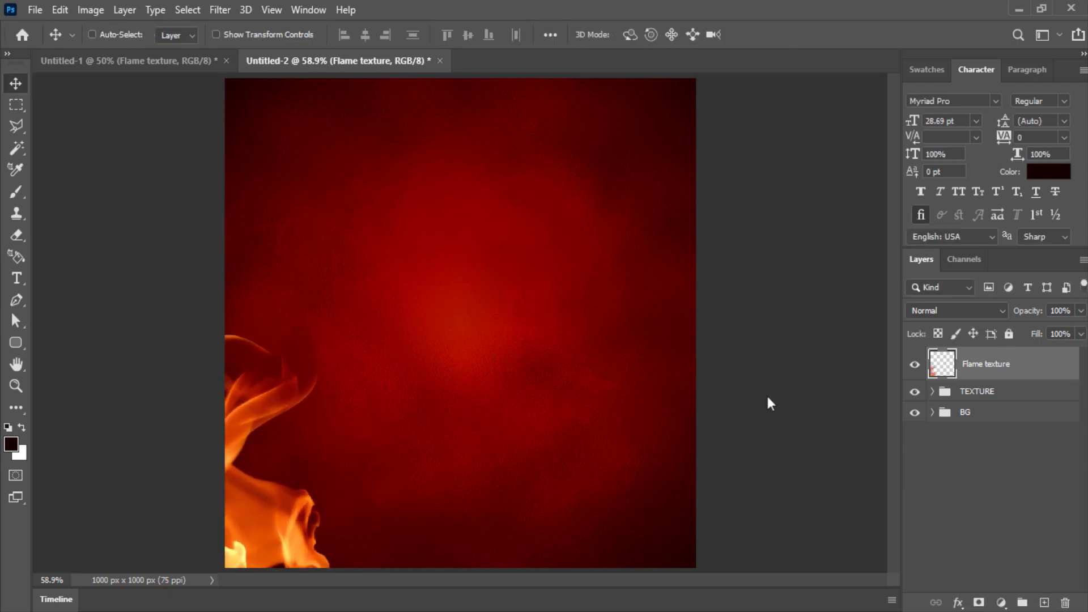
Blend the flame in Screen mode, enlarge it to about 112%, and place a copy at right
left_click(953, 311)
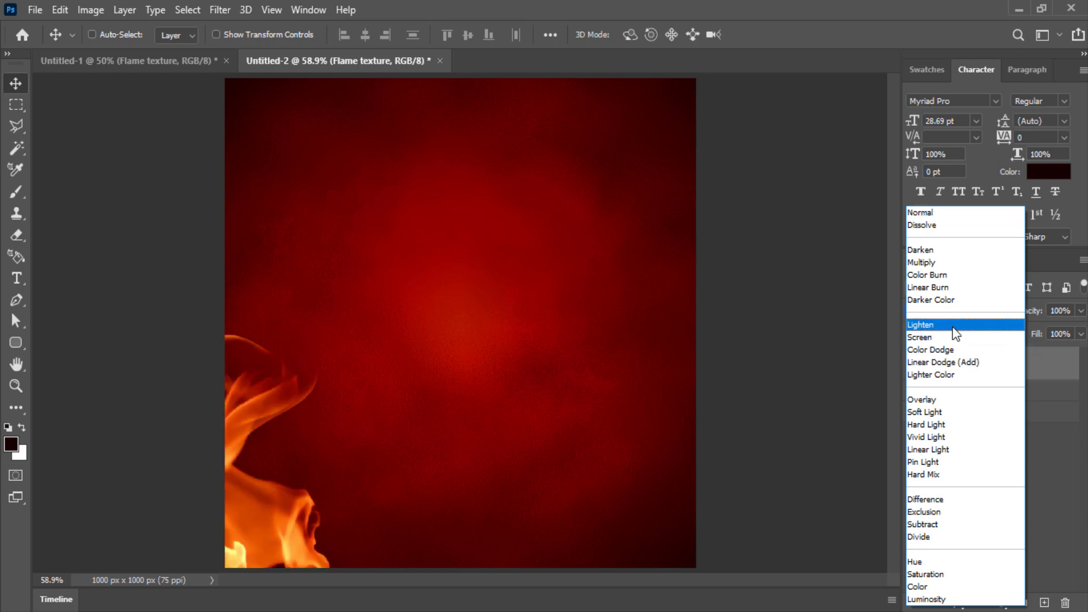
key("Escape")
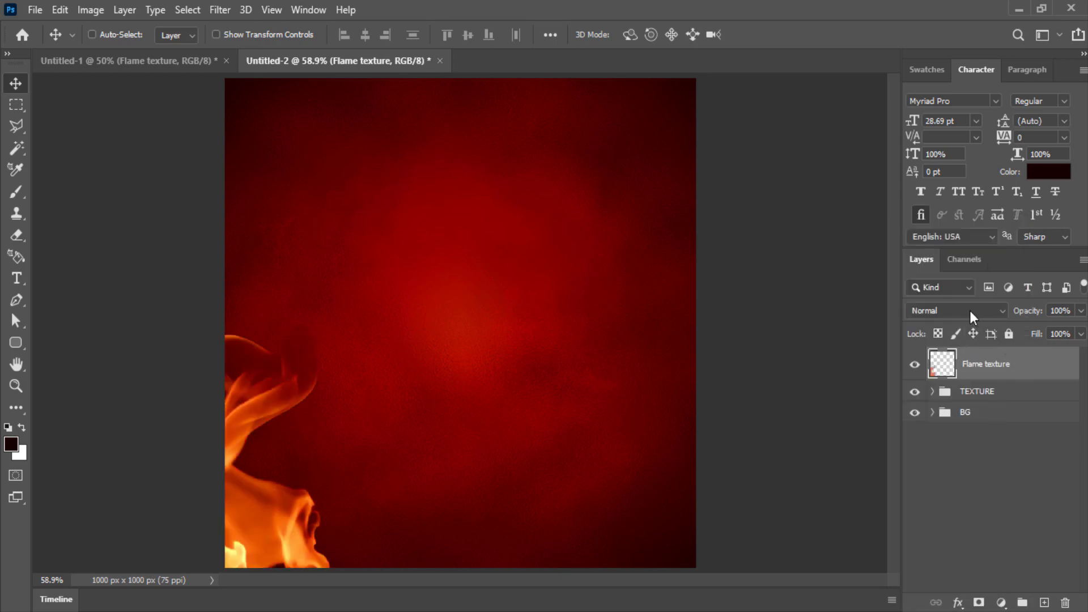
left_click(971, 311)
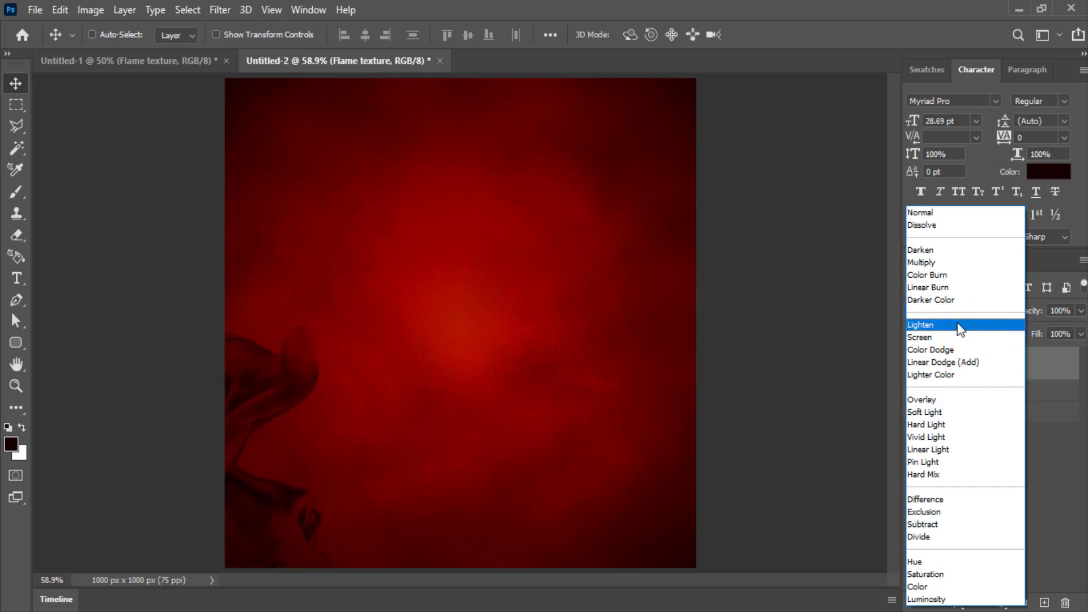
left_click(944, 336)
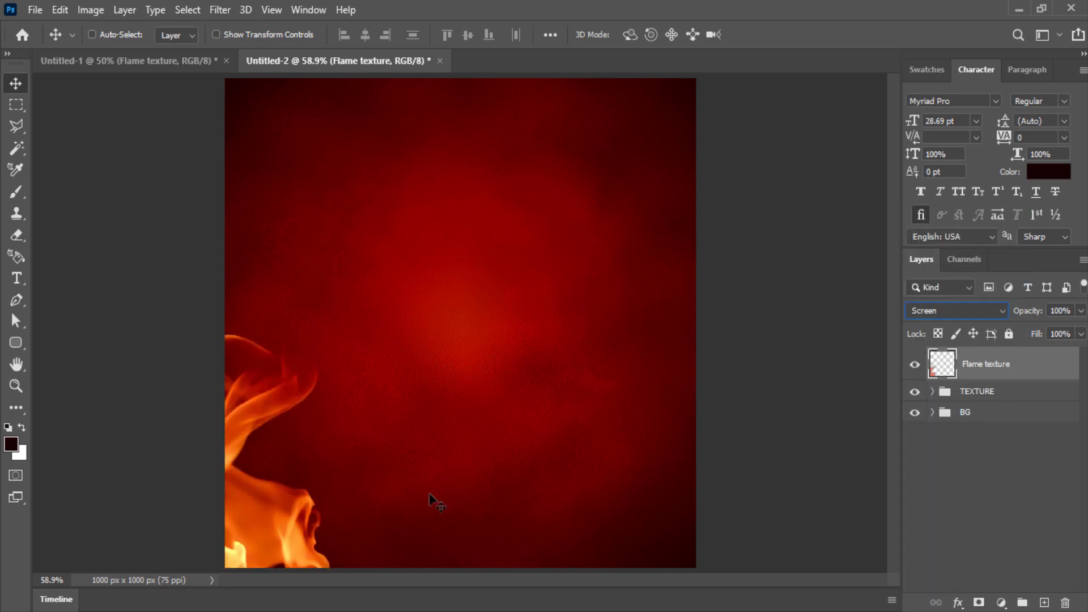
key("ctrl+t")
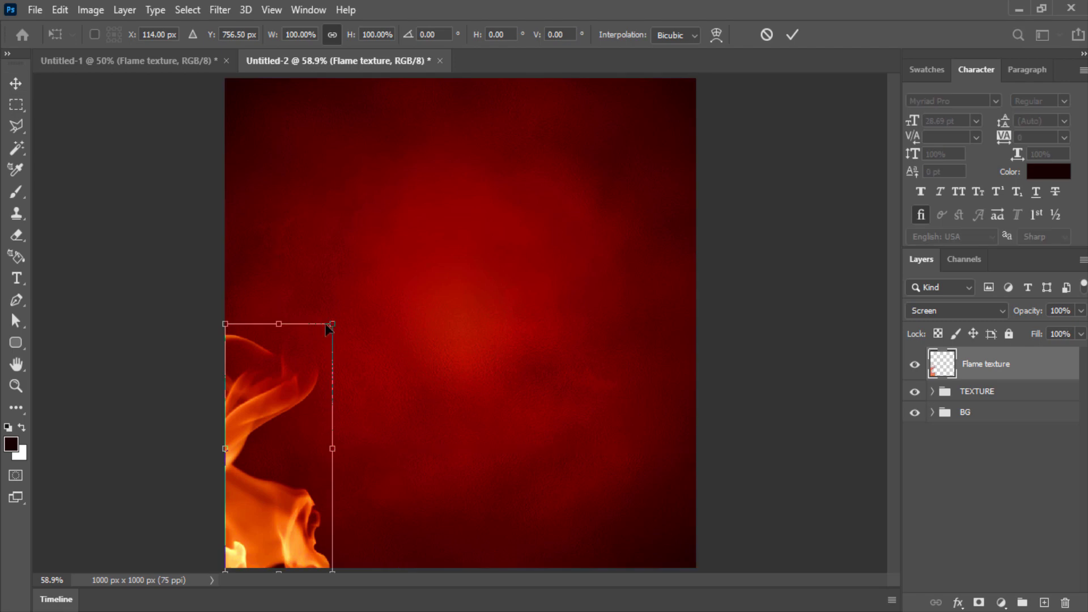
left_click_drag(330, 323, 345, 288)
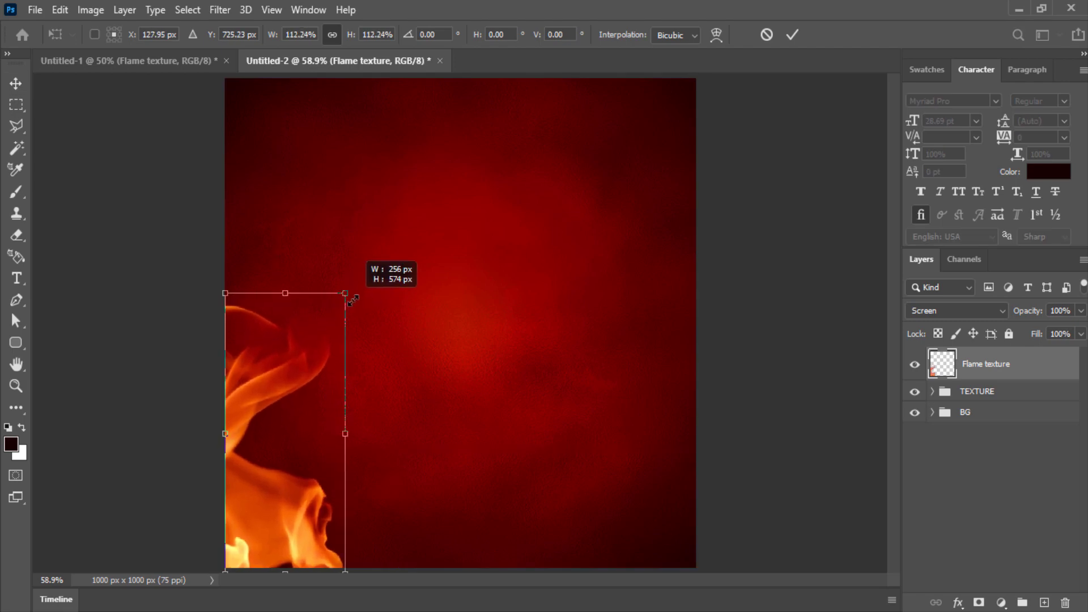
mouse_move(299, 383)
left_mouse_down()
mouse_move(292, 397)
mouse_move(651, 414)
left_mouse_up()
key("Return")
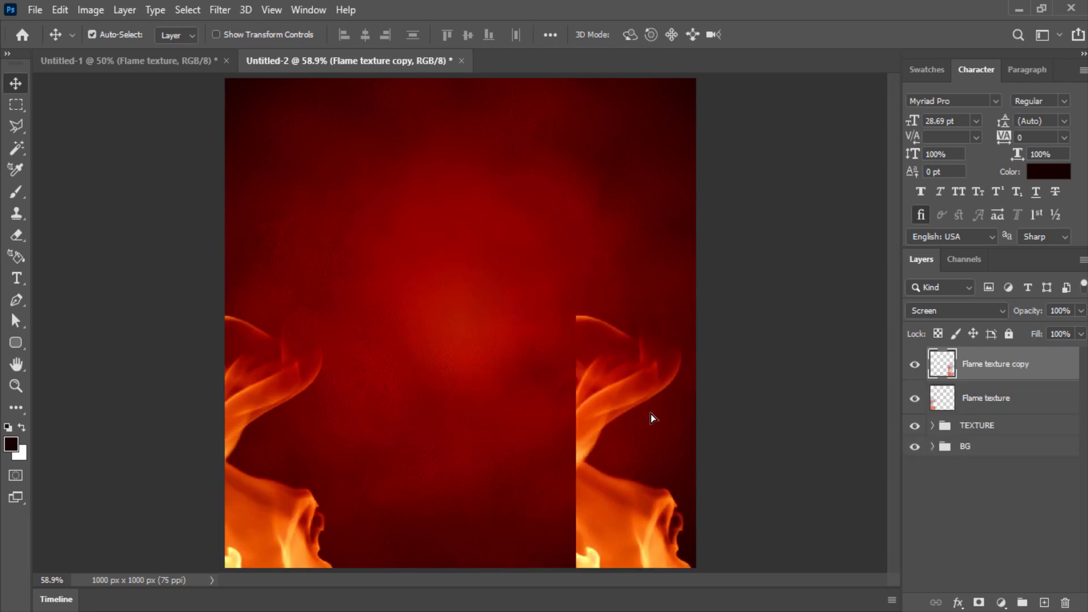
Flip the right flame copy horizontally, tilt it slightly and move it toward the edge
key("ctrl+t")
right_click(651, 414)
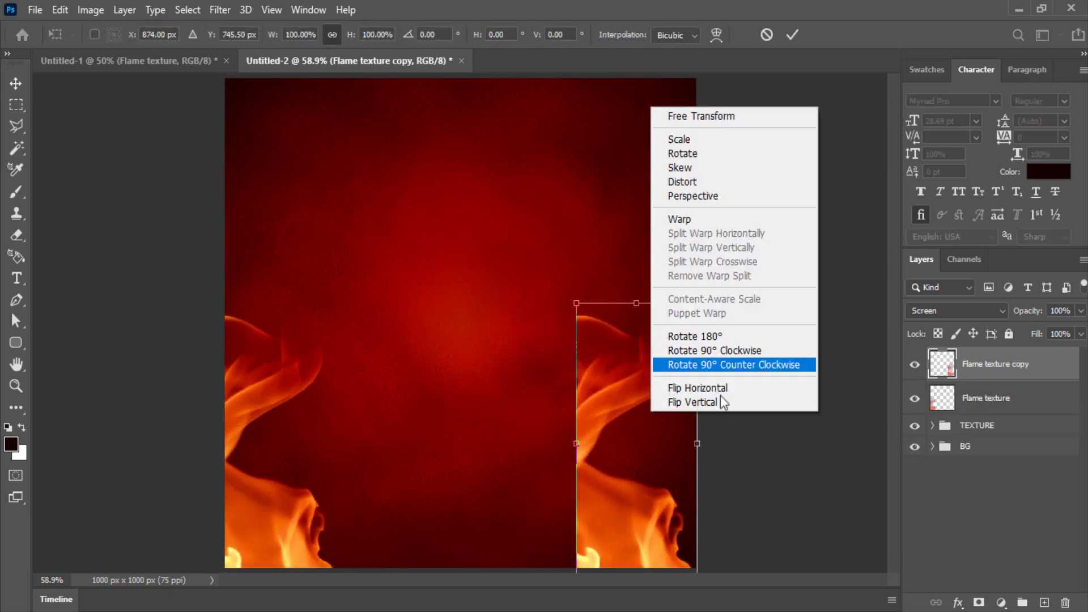
left_click(737, 390)
left_click(792, 35)
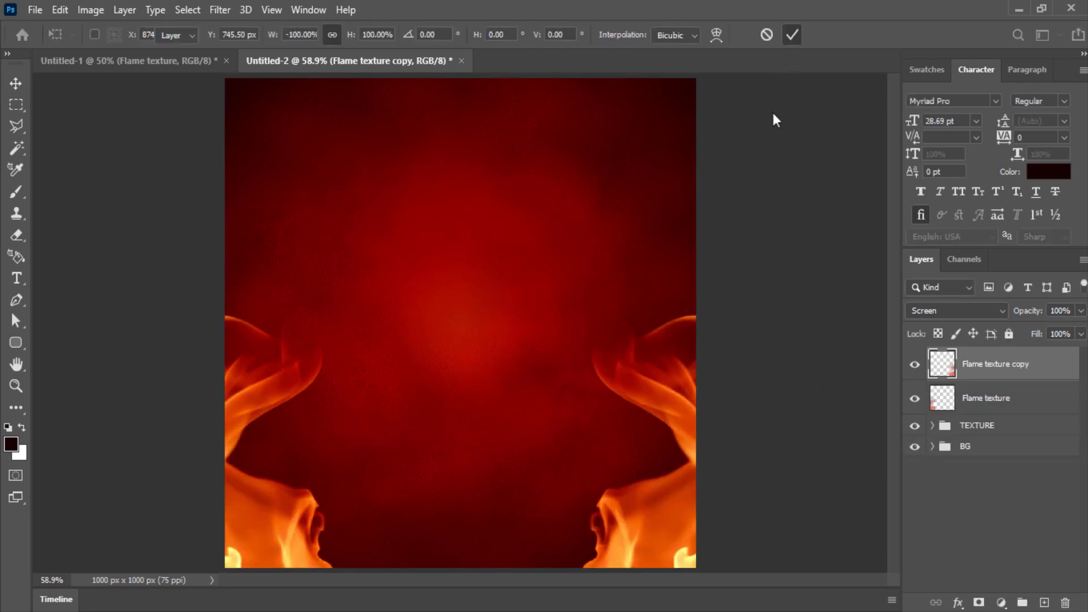
key("ctrl+t")
left_click_drag(756, 377, 768, 392)
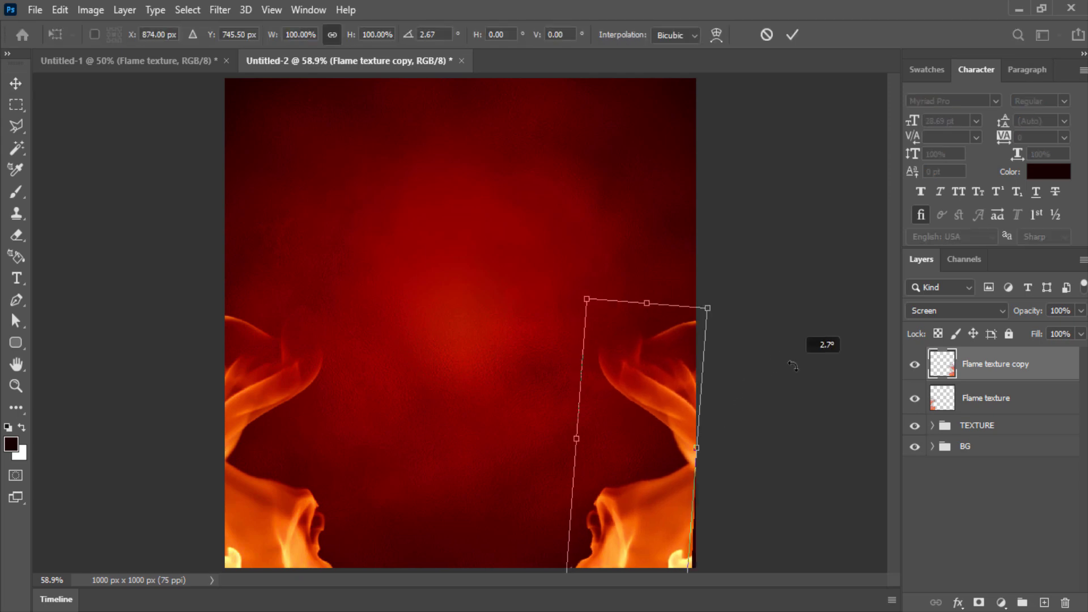
left_click_drag(635, 482, 651, 496)
key("Return")
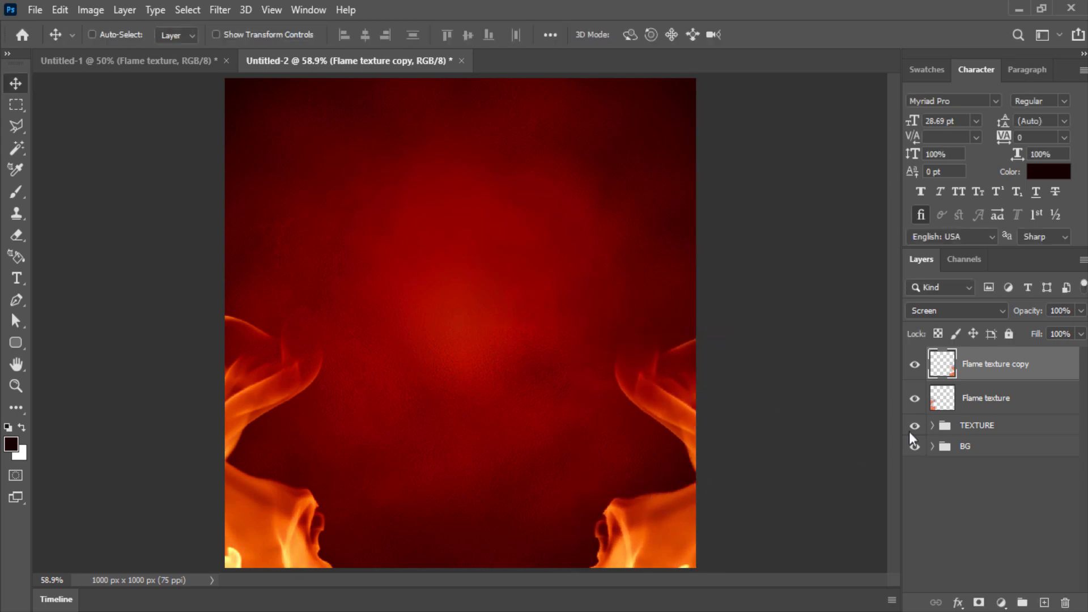
Shrink the left Flame texture to about 95%
left_click(1032, 406)
key("ctrl+t")
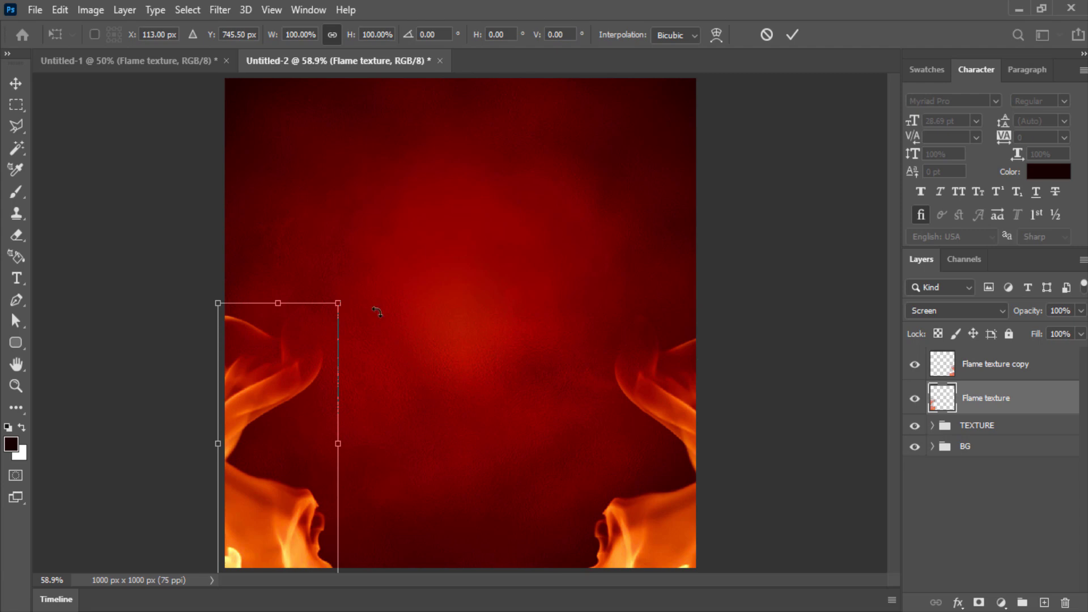
left_click_drag(377, 312, 336, 338)
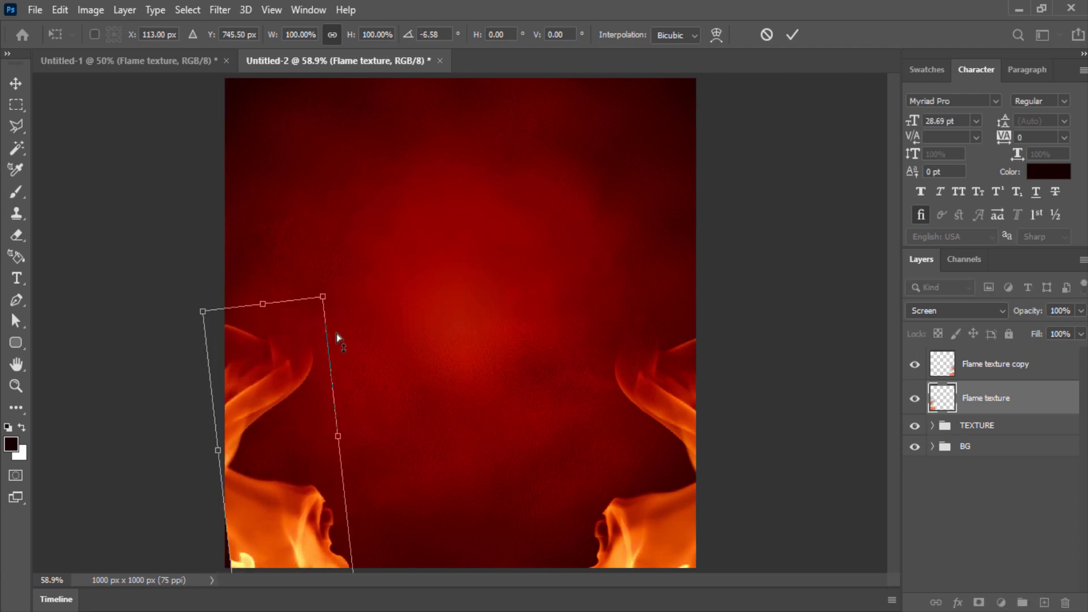
key("ctrl+z")
left_click_drag(341, 305, 336, 319)
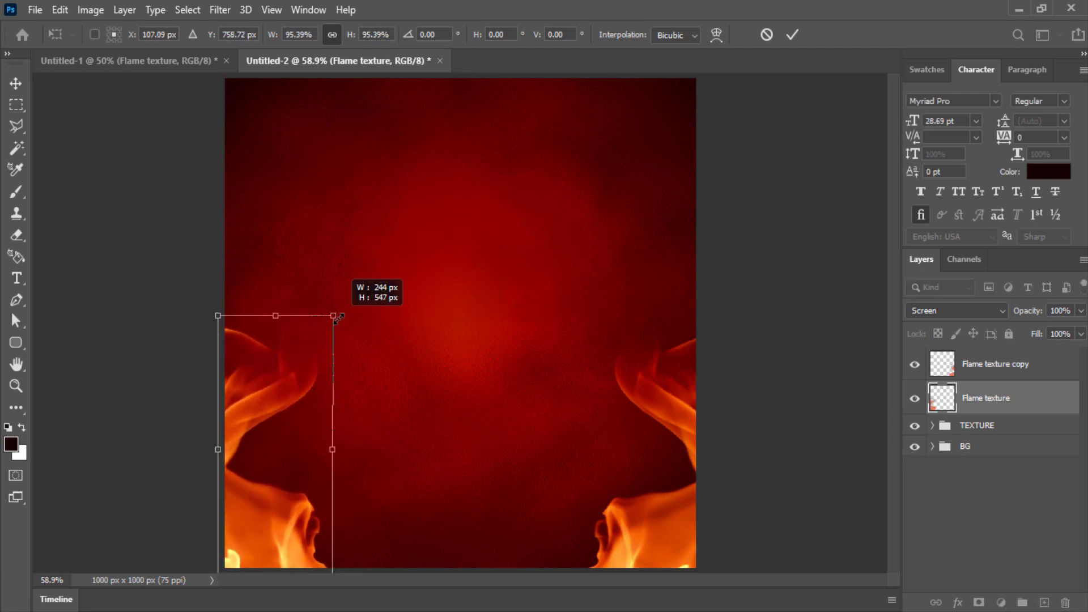
key("Return")
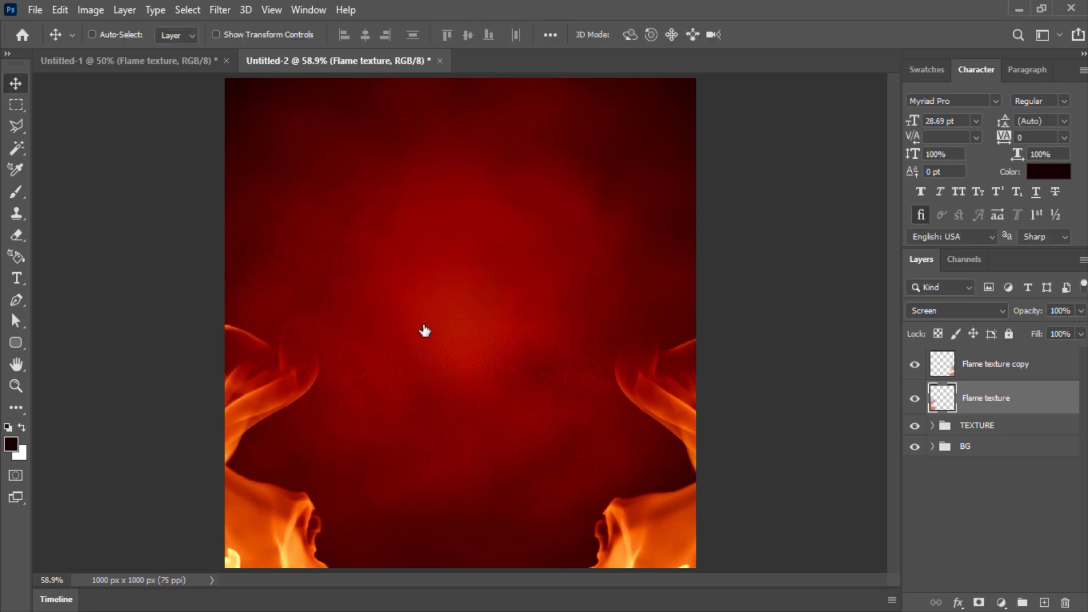
Add a layer mask to the Flame texture layer and set up a large brush
left_click(985, 376)
left_click(1026, 396)
left_click(978, 604)
key("b")
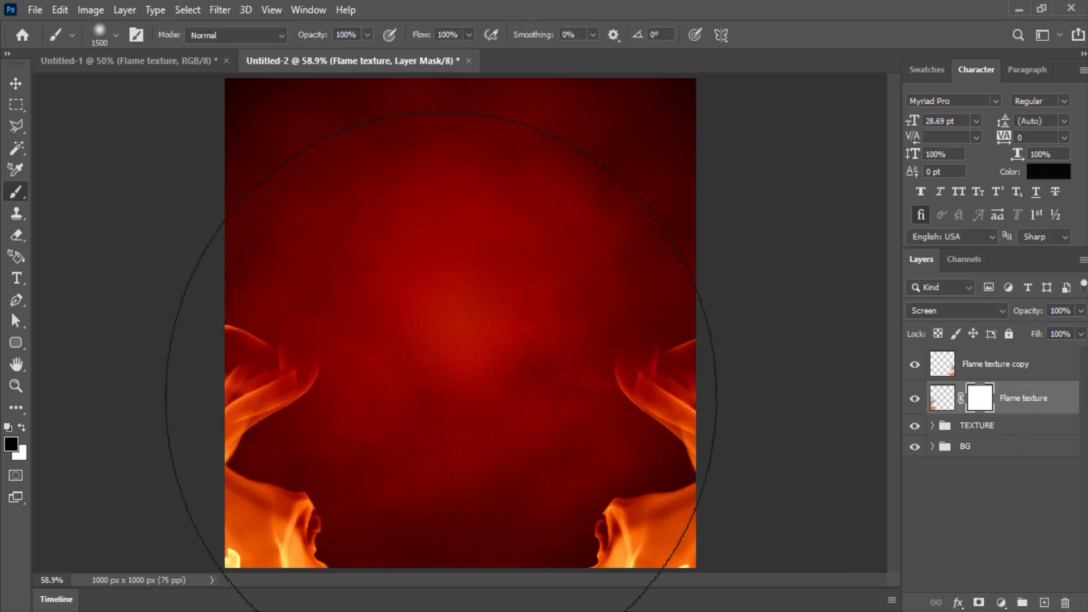
right_click(448, 151)
left_click(466, 266)
key("Return")
left_click_drag(332, 352, 513, 306)
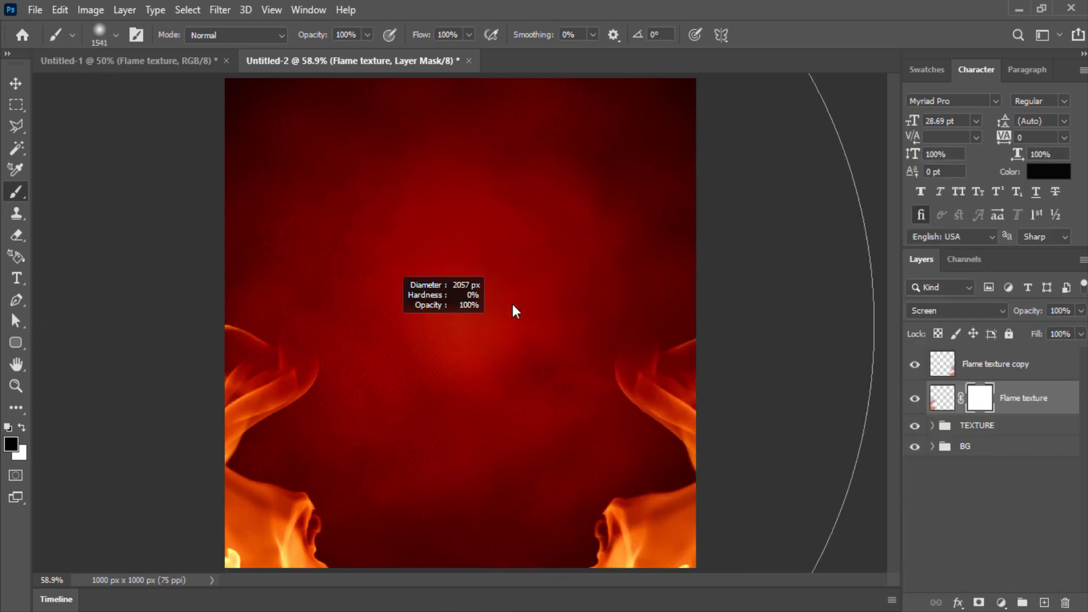
Switch to the Soft Round brush and resize it down to about 132 px
right_click(512, 306)
left_click(622, 326)
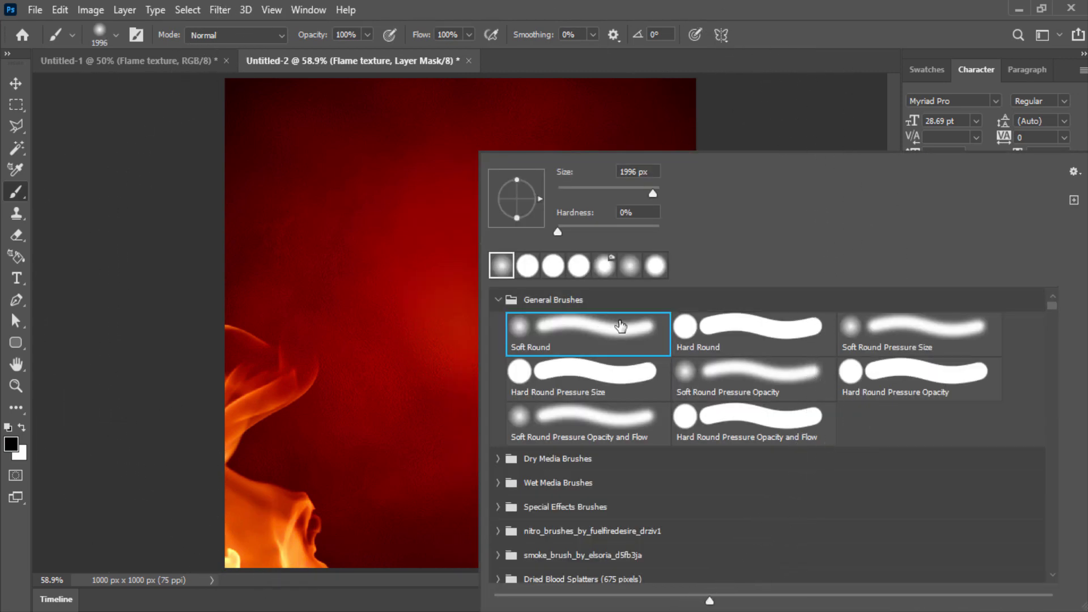
key("Escape")
right_click(497, 170)
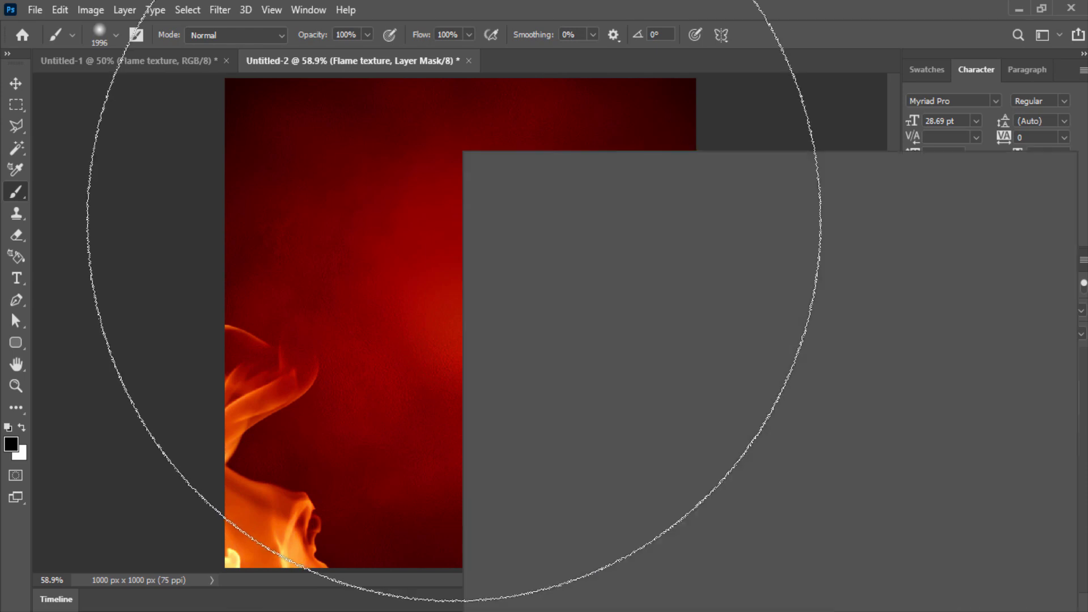
key("Escape")
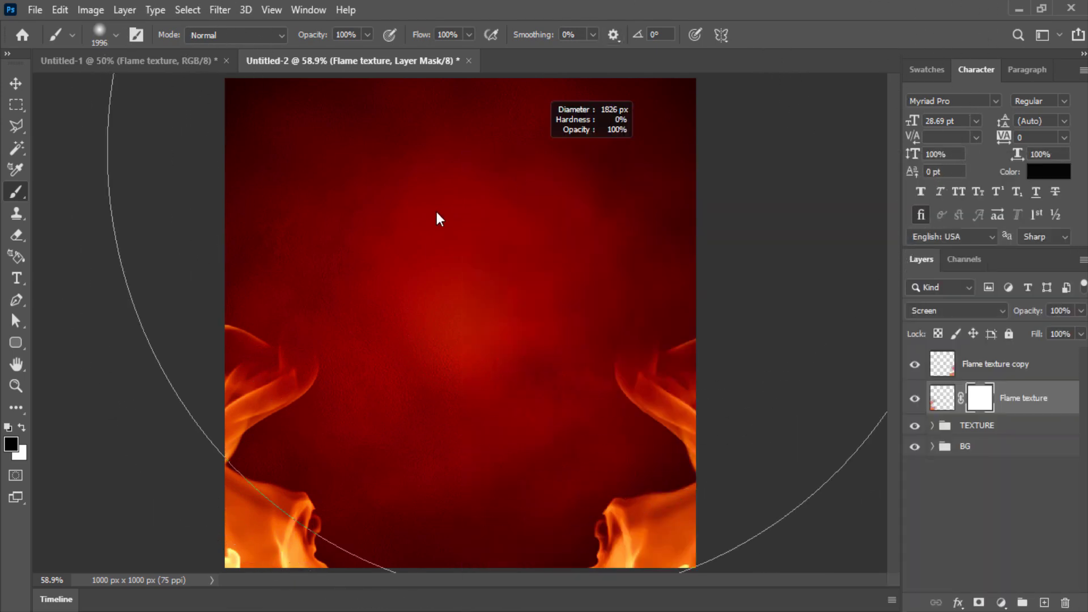
mouse_move(437, 219)
left_mouse_down()
mouse_move(546, 227)
mouse_move(232, 327)
left_mouse_up()
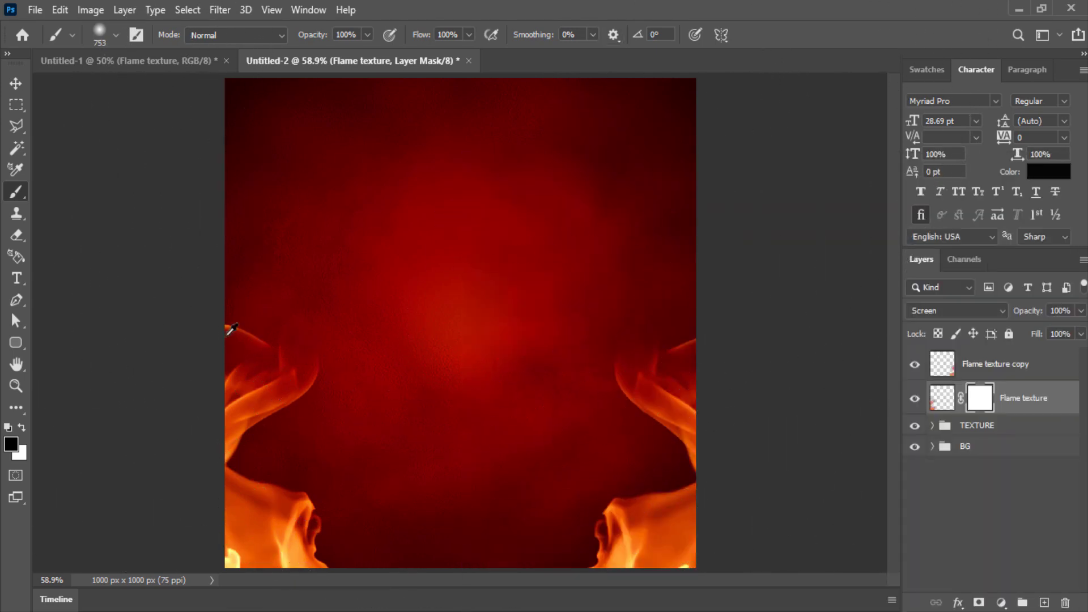
mouse_move(562, 300)
left_mouse_down()
mouse_move(447, 331)
mouse_move(434, 309)
left_mouse_up()
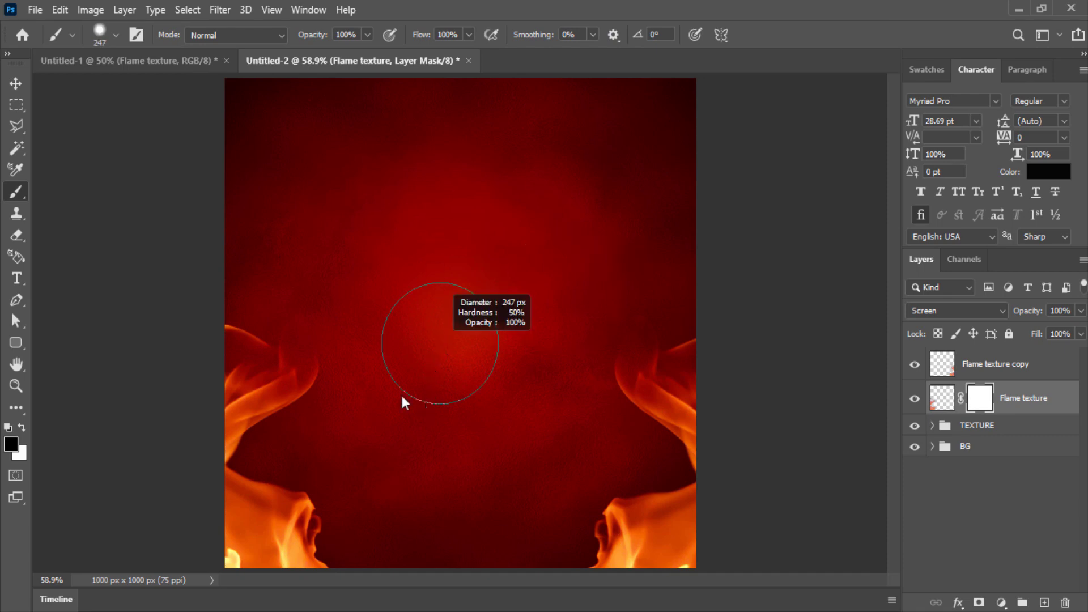
left_click_drag(404, 402, 404, 403)
left_click_drag(345, 256, 316, 287)
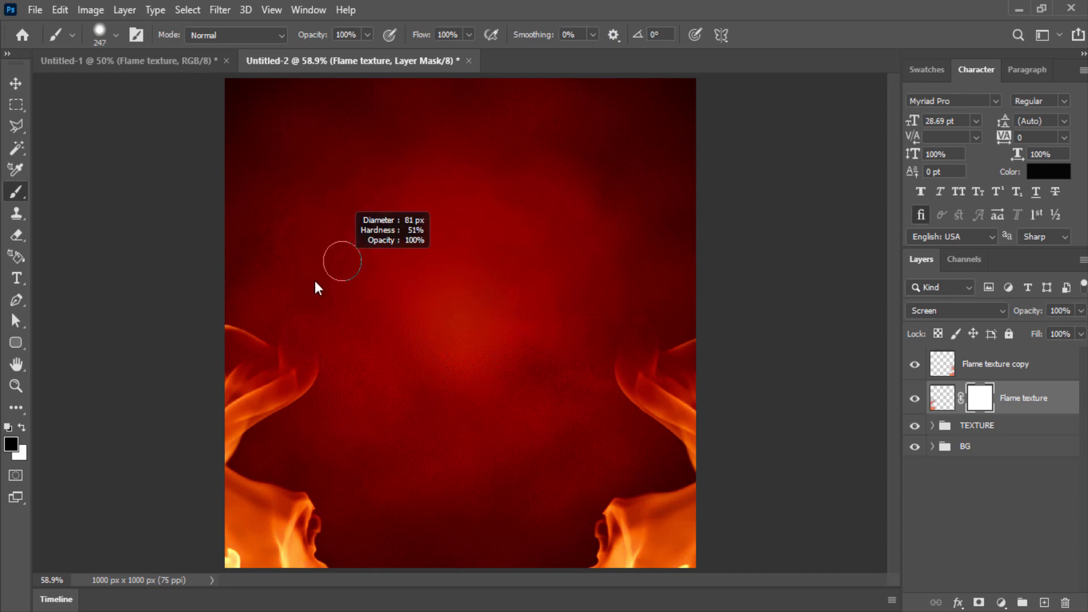
left_click_drag(387, 312, 399, 203)
Set brush hardness to 0% and paint the mask to fade the lower-left flame edge
right_click(399, 202)
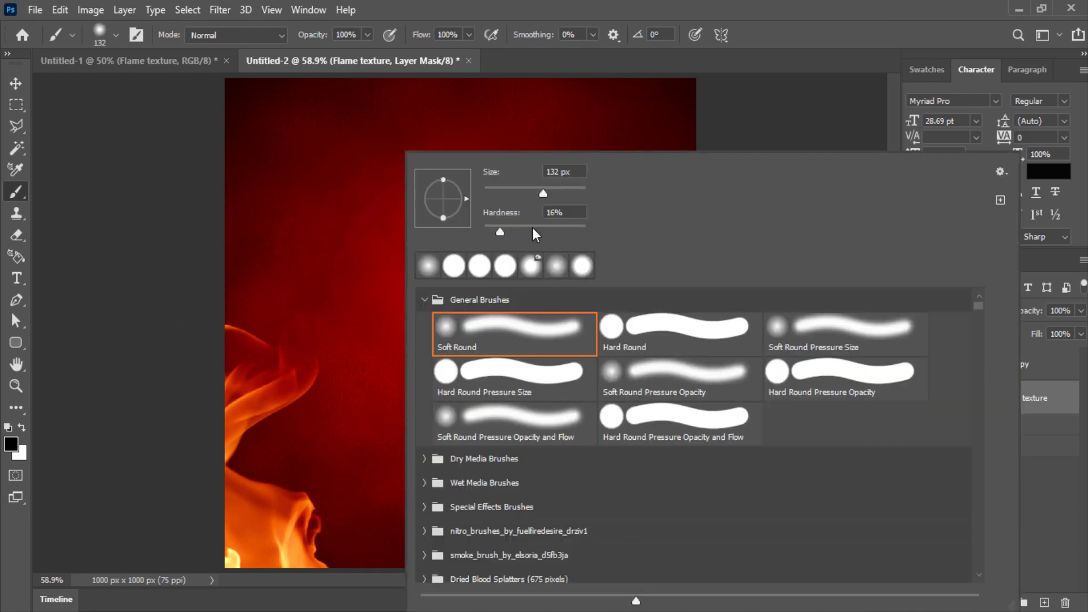
left_click_drag(500, 232, 510, 229)
left_click(681, 7)
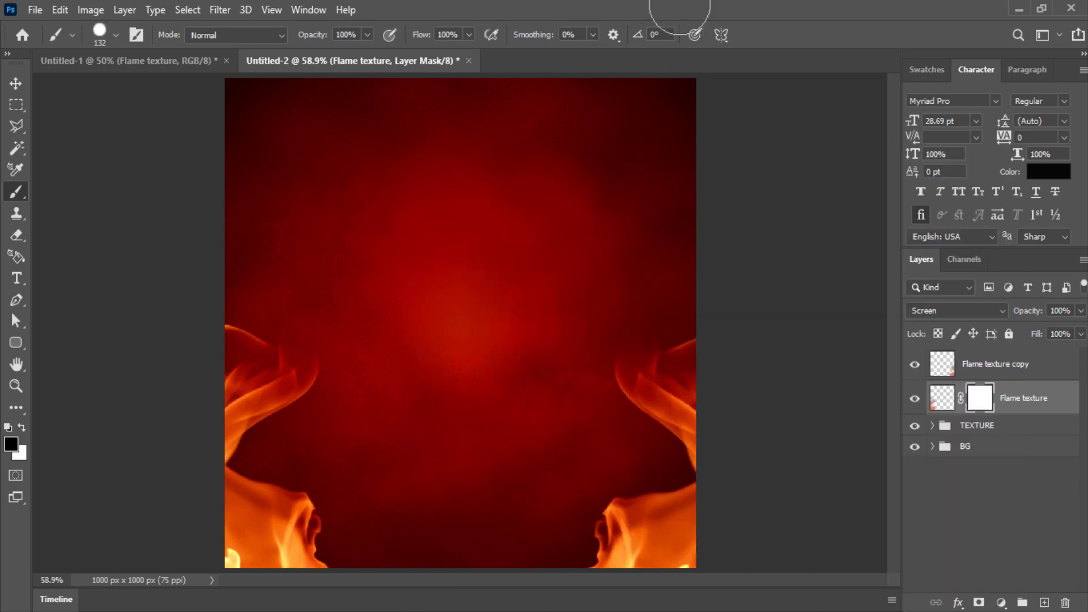
right_click(396, 395)
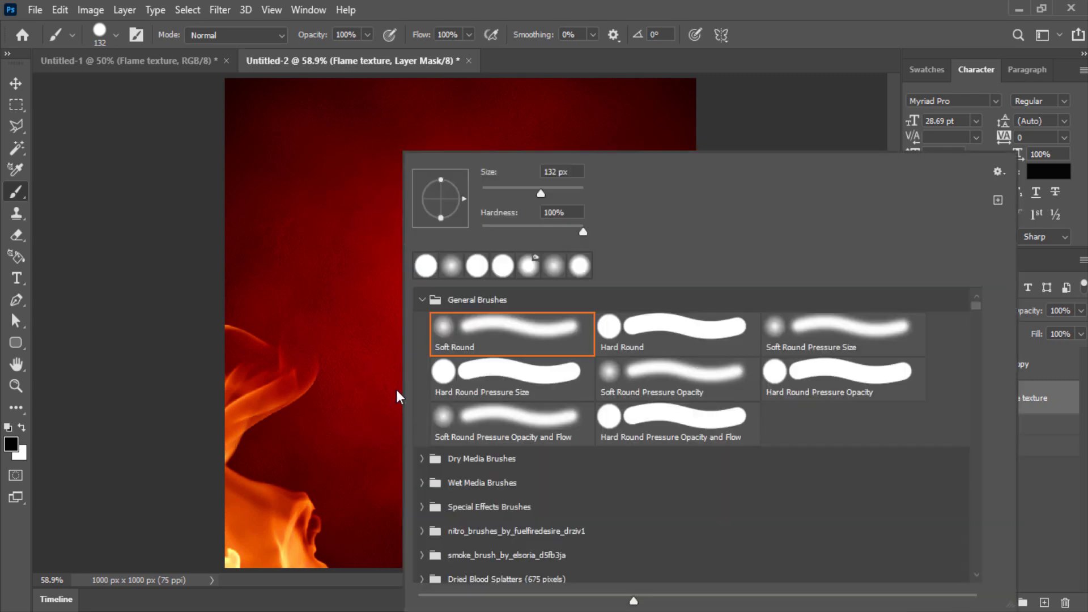
left_click_drag(492, 230, 429, 240)
left_click(682, 7)
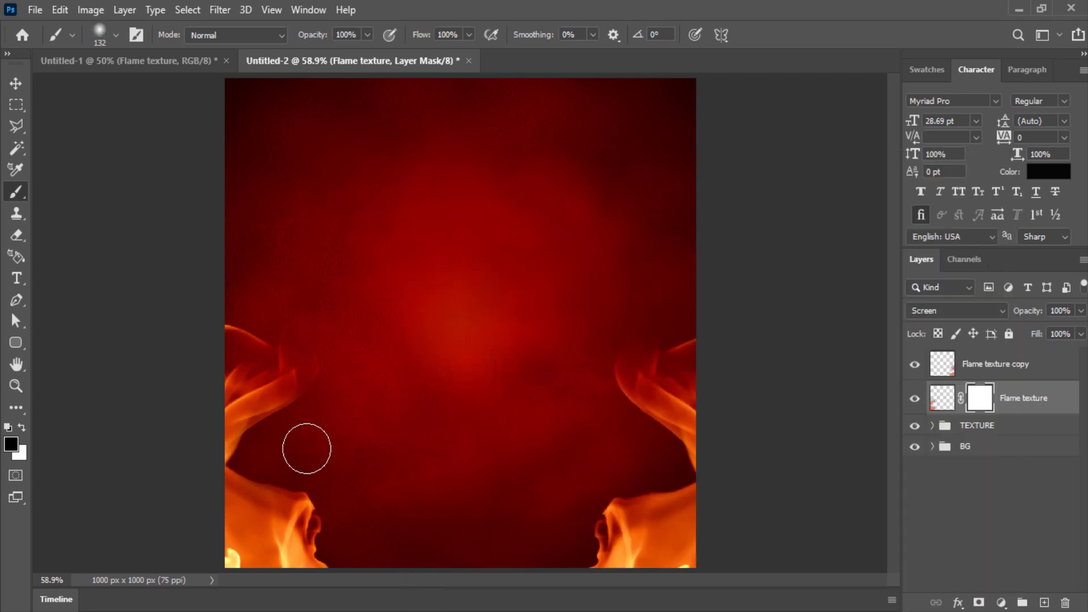
left_click_drag(332, 503, 284, 479)
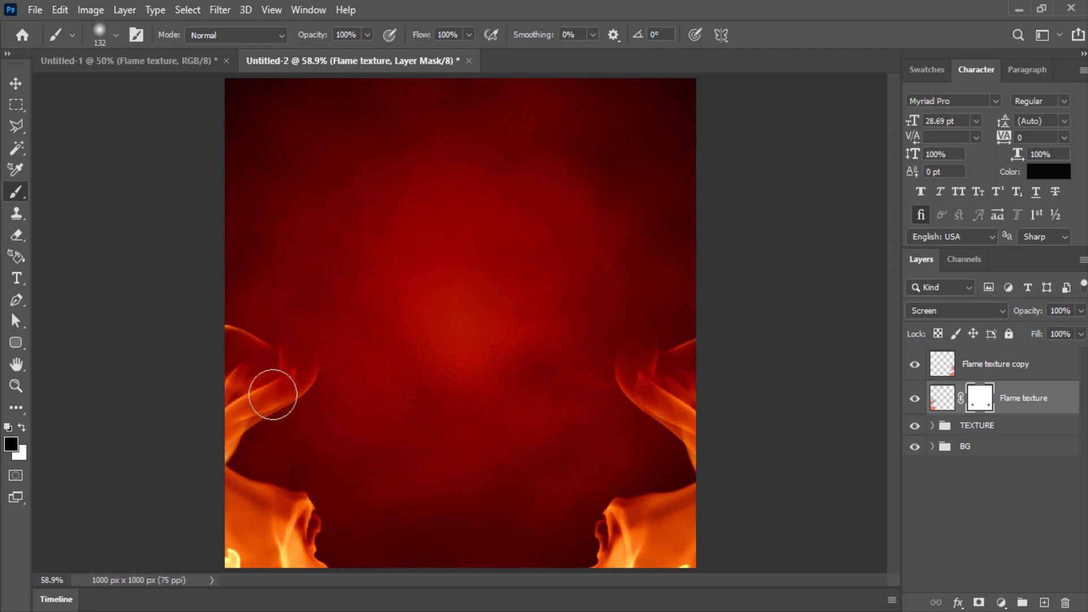
left_click(15, 84)
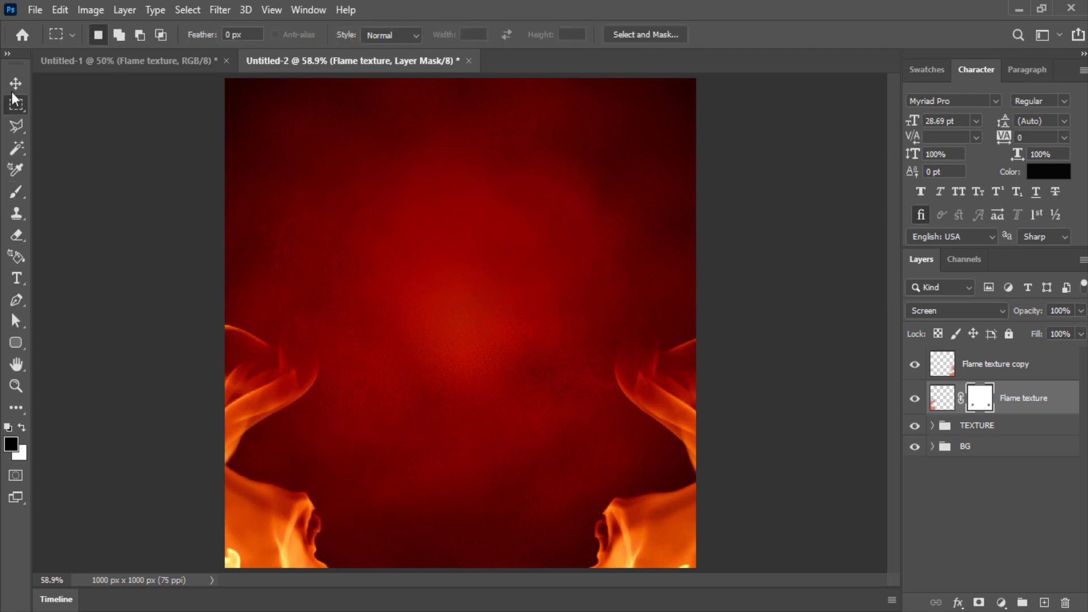
Duplicate the flames, rotate the copy about -28.7°, move it lower-left and place it below Flame texture
left_click(943, 399)
left_click_drag(373, 557, 397, 560)
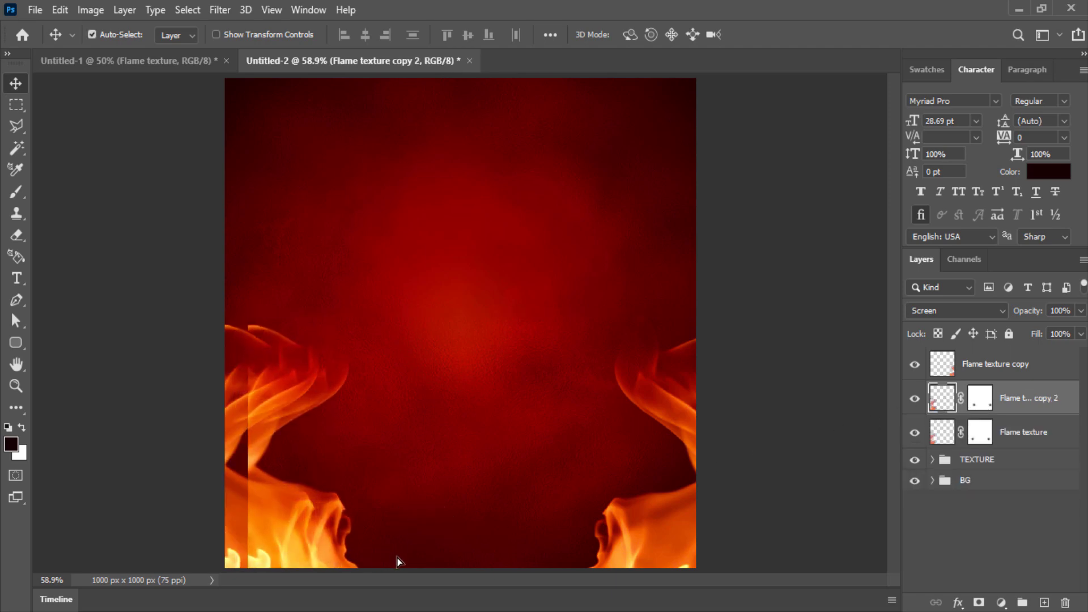
key("ctrl+t")
left_click_drag(413, 397, 397, 318)
mouse_move(309, 569)
left_mouse_down()
mouse_move(311, 590)
mouse_move(288, 594)
mouse_move(290, 544)
left_mouse_up()
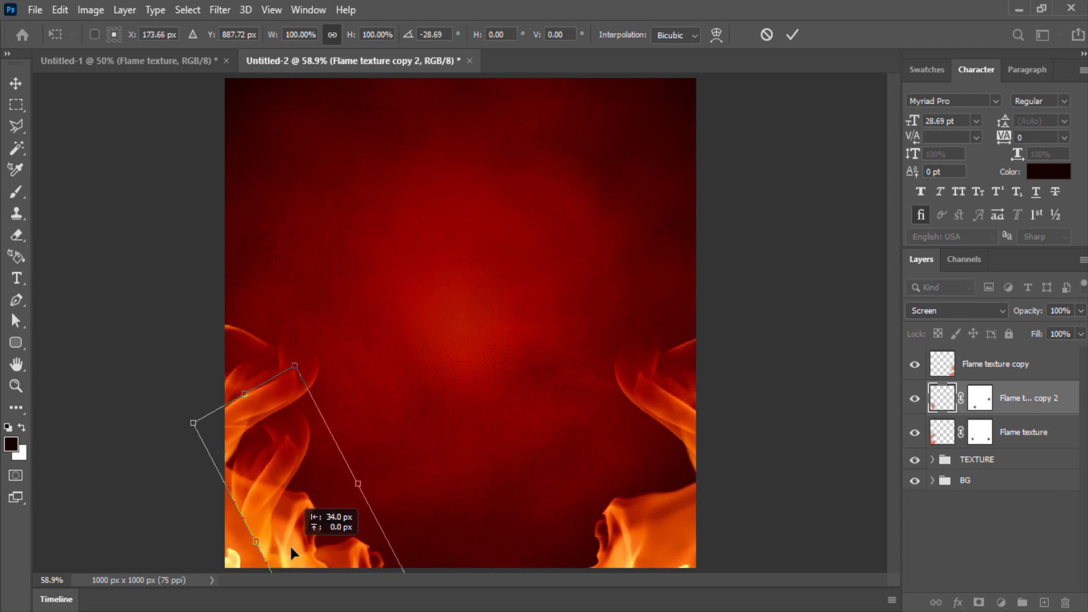
key("Return")
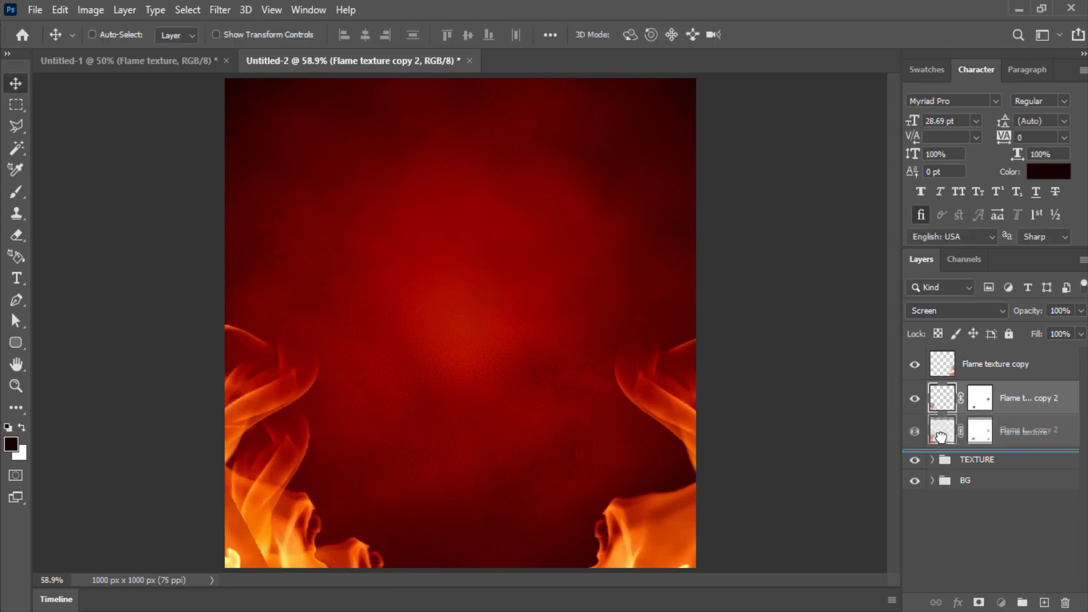
left_click_drag(944, 406, 945, 441)
Undo a test mask stroke, nudge the lower-left flame copy down, and duplicate the flames again
left_click(980, 398)
key("b")
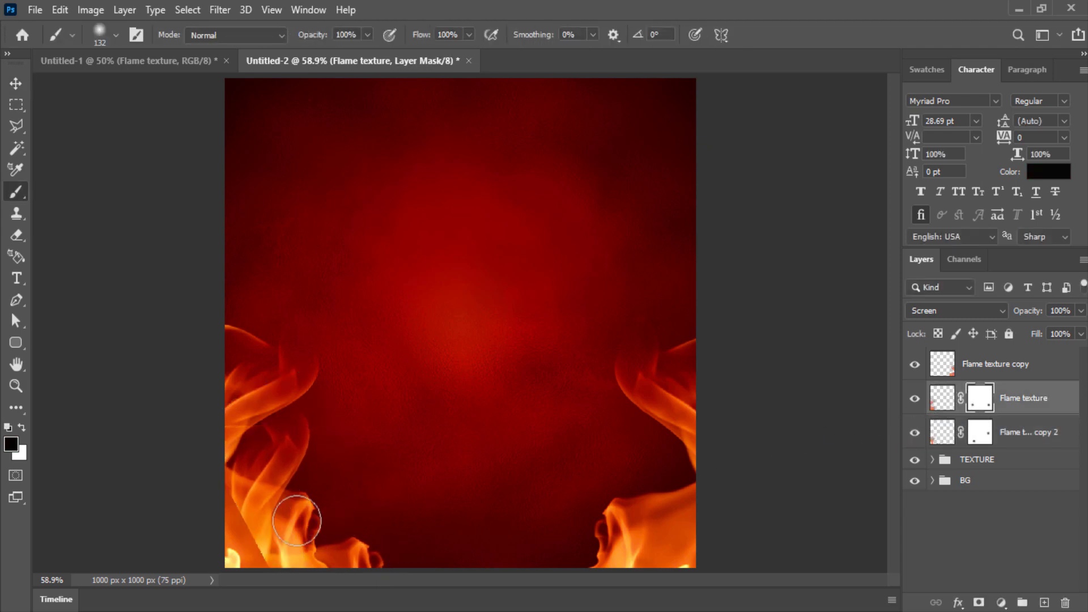
left_click_drag(231, 563, 221, 557)
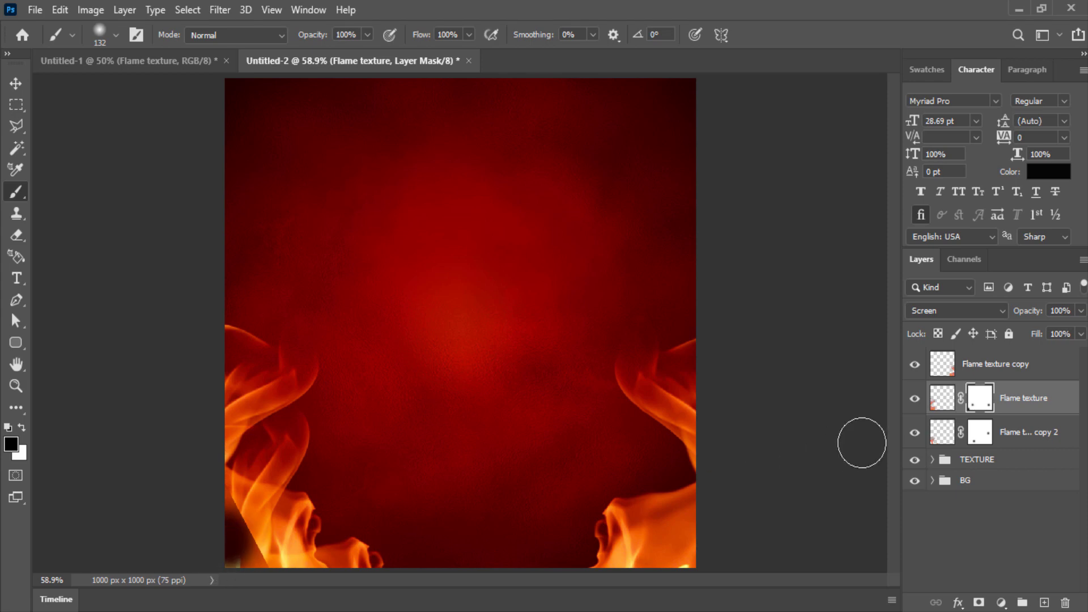
key("ctrl+z")
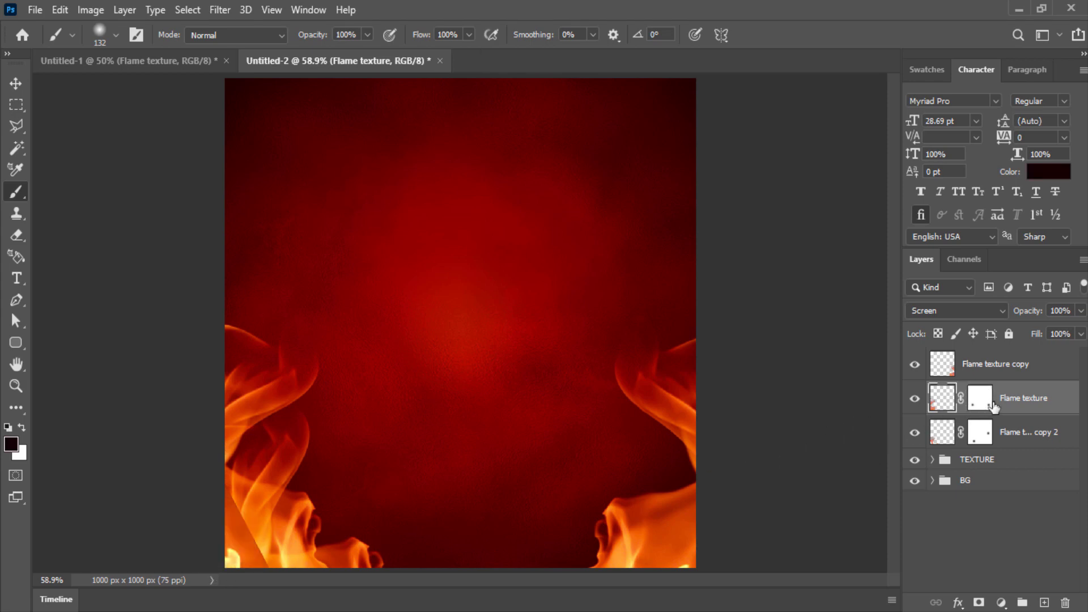
left_click(980, 431)
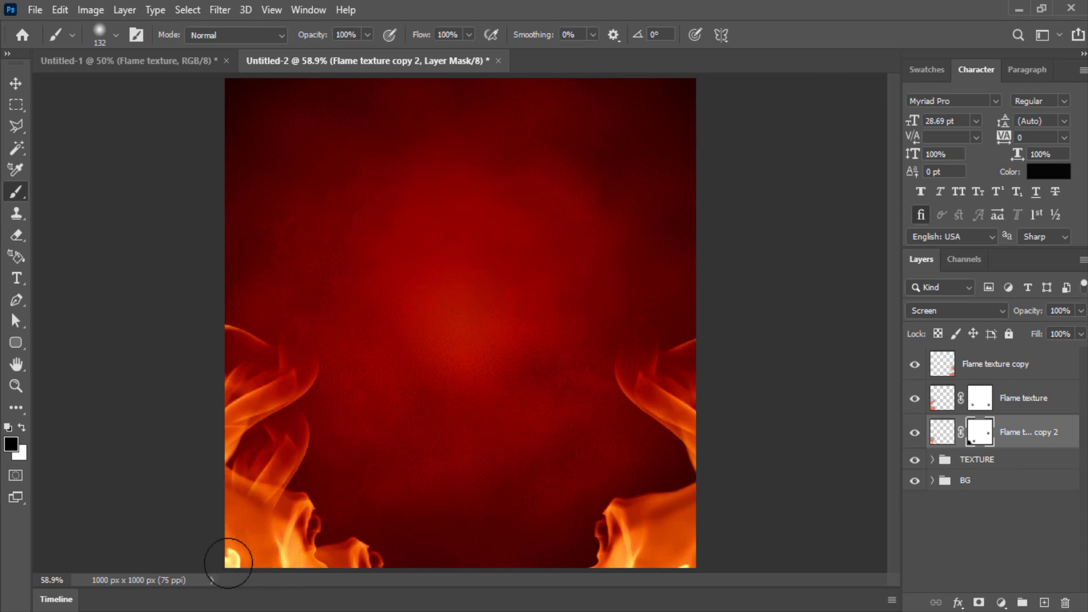
left_click(16, 85)
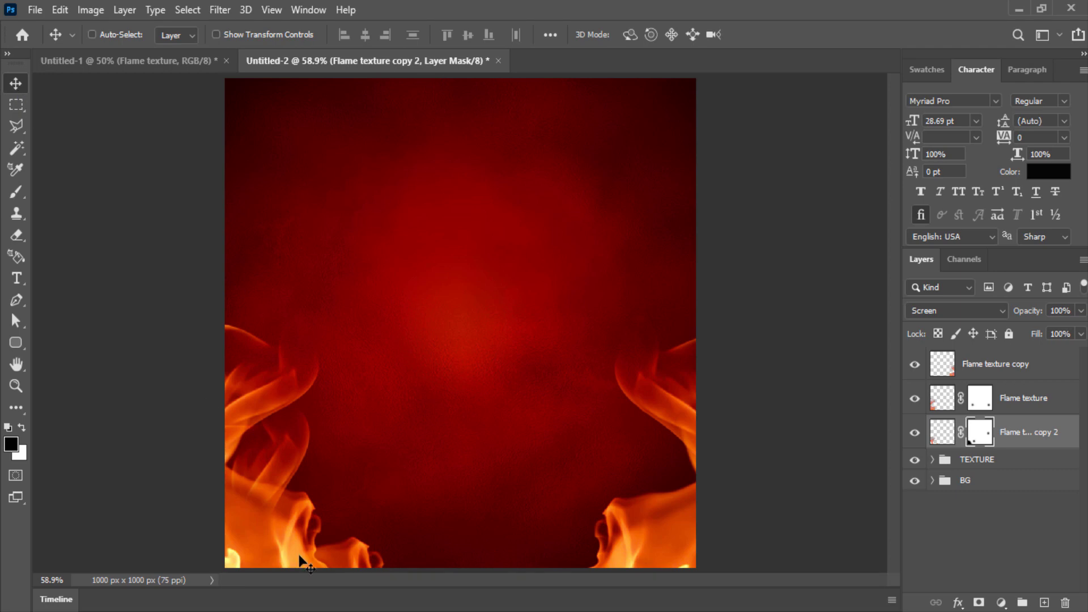
left_click_drag(299, 557, 313, 568)
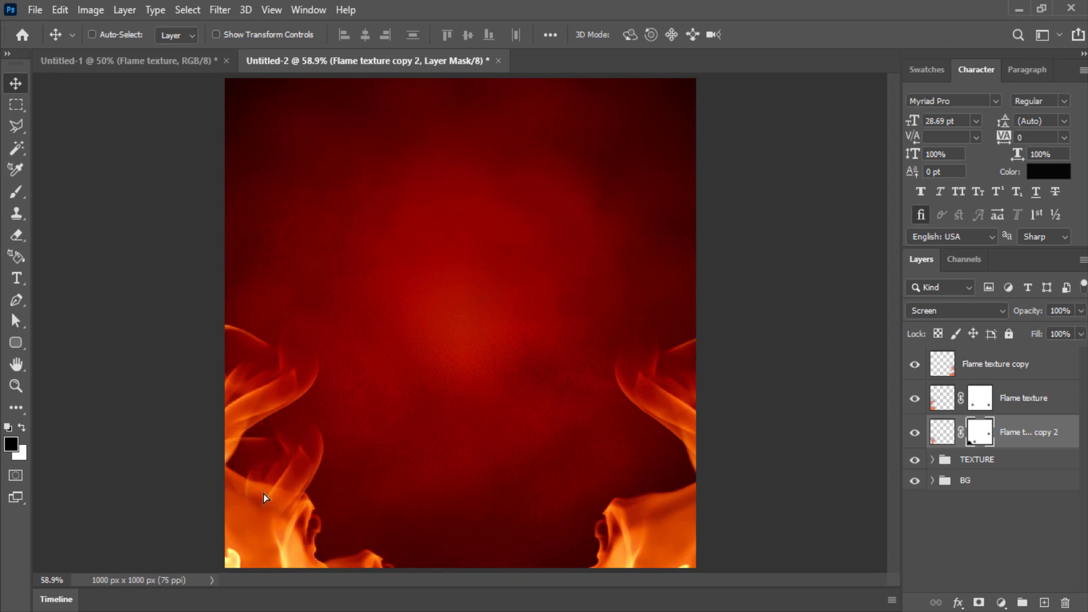
mouse_move(263, 495)
left_mouse_down()
mouse_move(224, 312)
mouse_move(389, 170)
mouse_move(334, 544)
left_mouse_up()
Rotate the new flame copy about 126° into the top-left corner
key("ctrl+t")
mouse_move(316, 213)
left_mouse_down()
mouse_move(295, 120)
mouse_move(247, 156)
left_mouse_up()
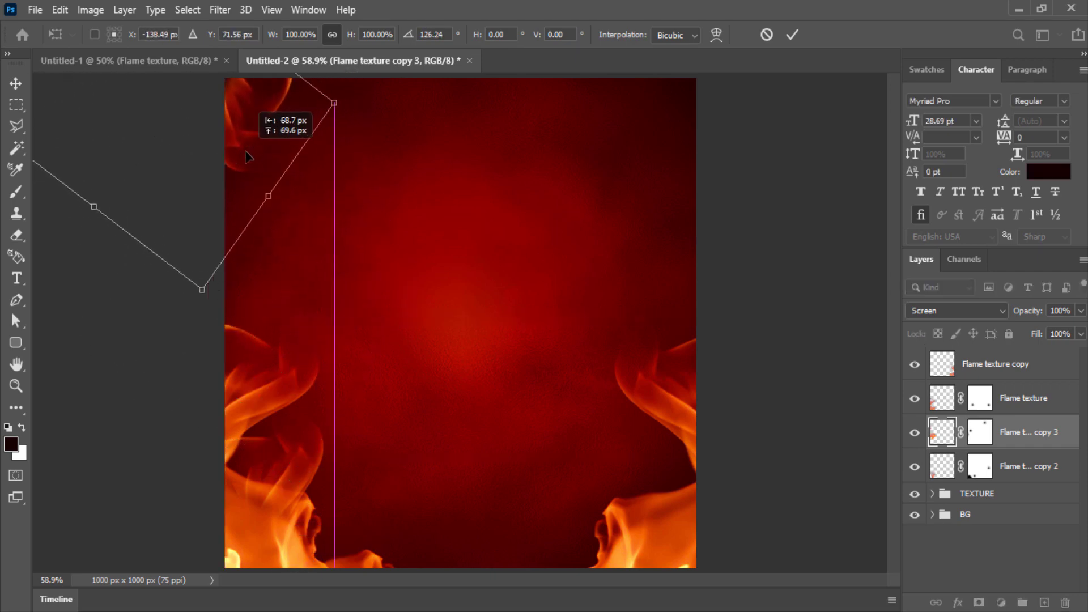
key("Return")
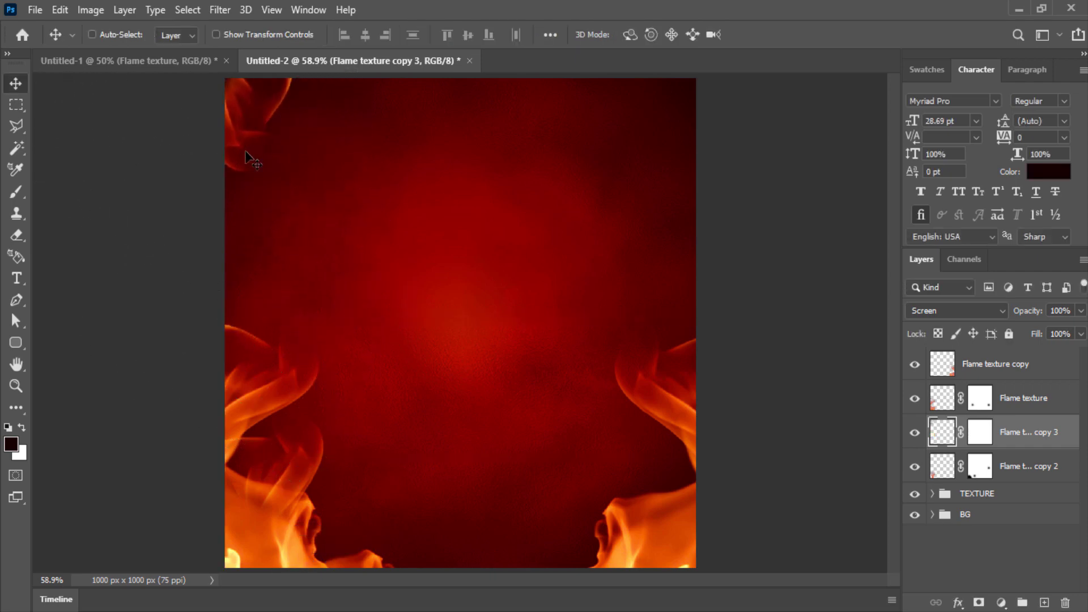
Duplicate those flames, rotate the copy about 160° and place it in the top-right corner
left_click_drag(241, 115, 690, 199)
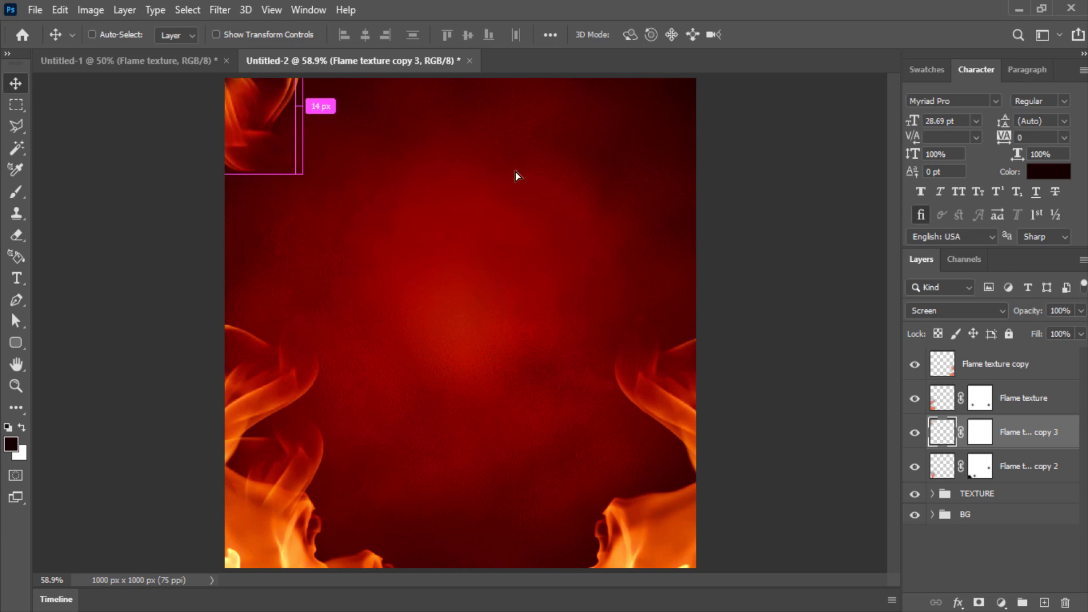
key("ctrl+t")
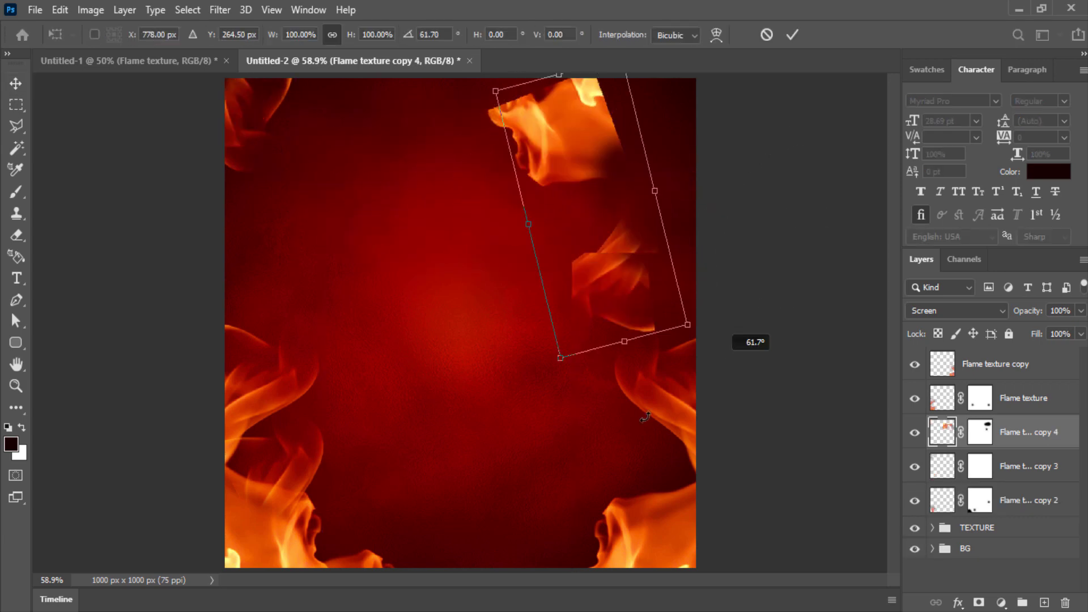
left_click_drag(737, 334, 363, 413)
mouse_move(601, 221)
left_mouse_down()
mouse_move(777, 189)
mouse_move(763, 148)
left_mouse_up()
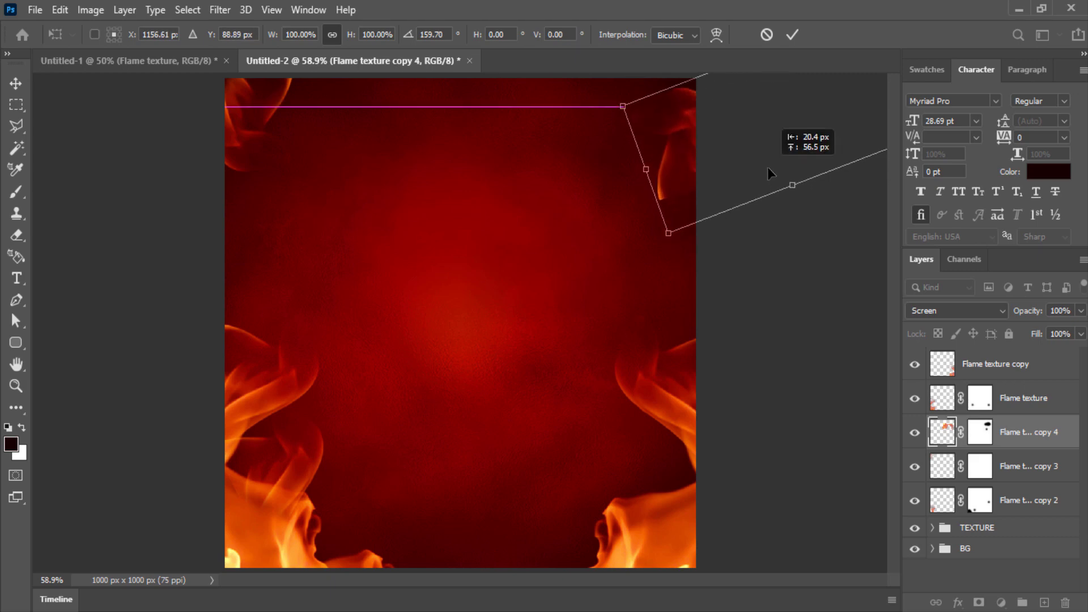
key("Return")
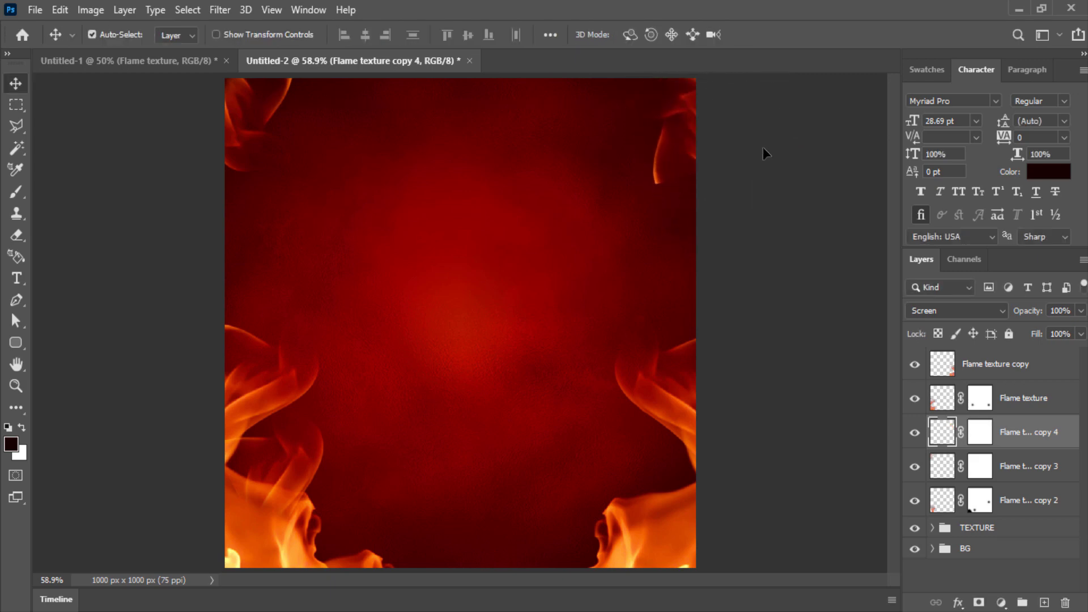
Bring the chicken layer from Untitled-1 into the poster, scale it to about 91% and check it is centred
left_click(156, 61)
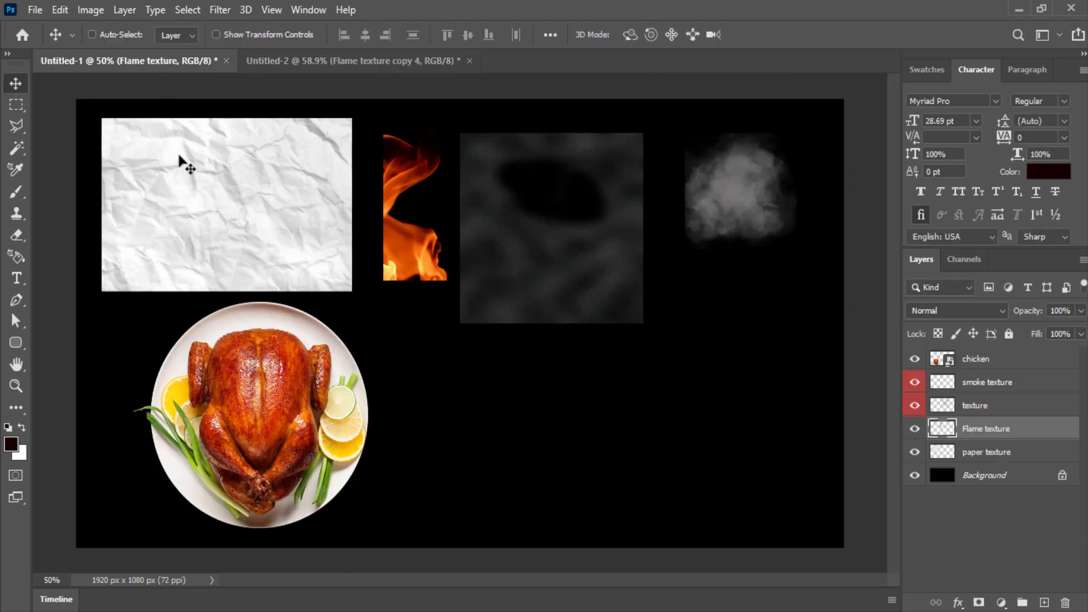
left_click(318, 428)
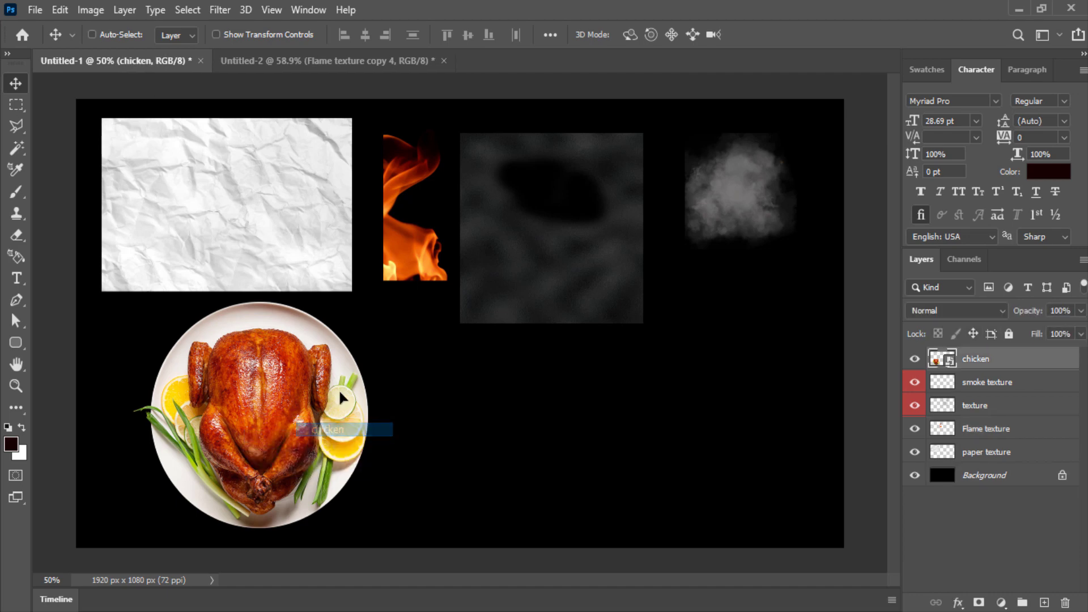
mouse_move(306, 431)
left_mouse_down()
mouse_move(293, 65)
mouse_move(489, 368)
left_mouse_up()
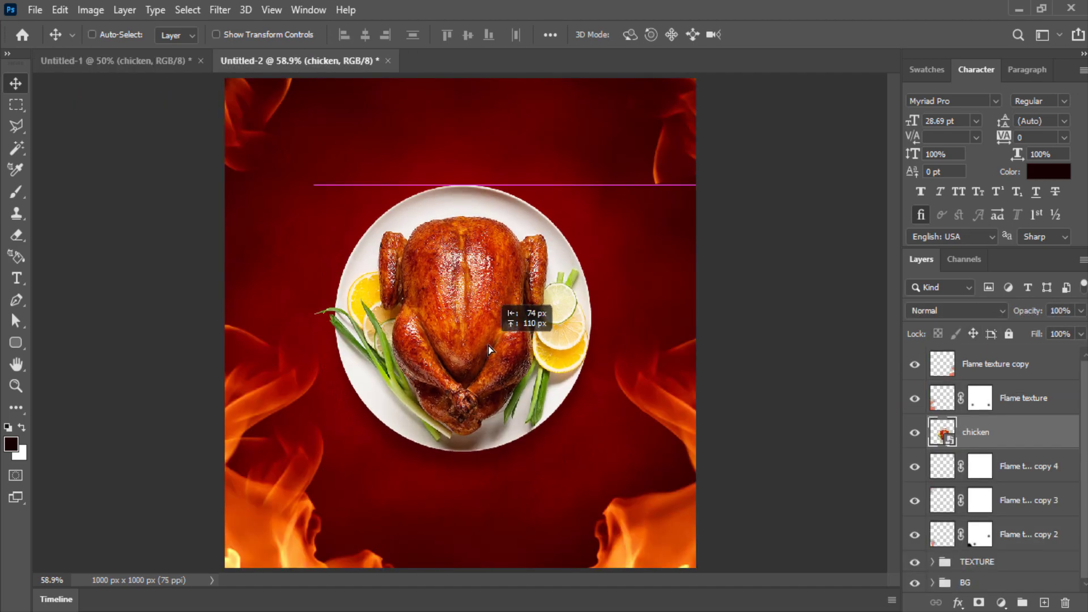
key("ctrl+t")
mouse_move(614, 491)
left_mouse_down()
mouse_move(629, 514)
mouse_move(620, 455)
left_mouse_up()
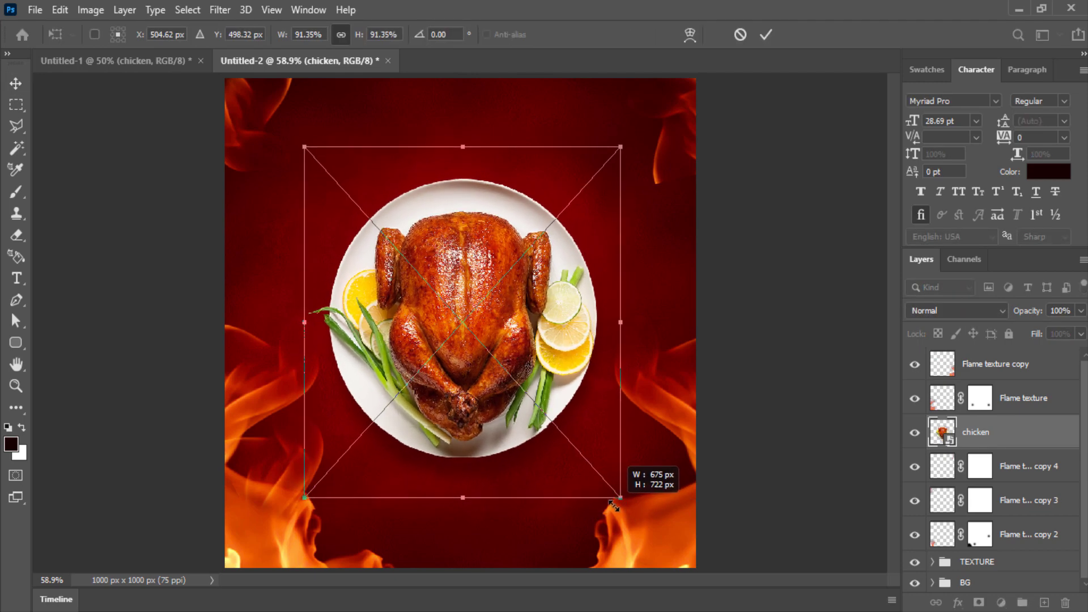
key("Return")
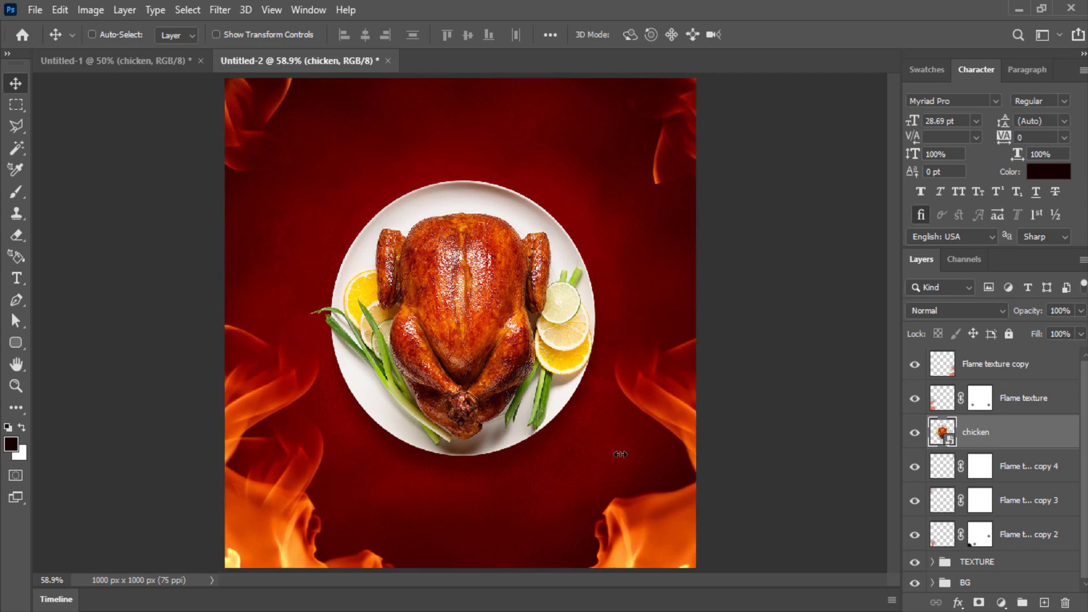
key("ctrl")
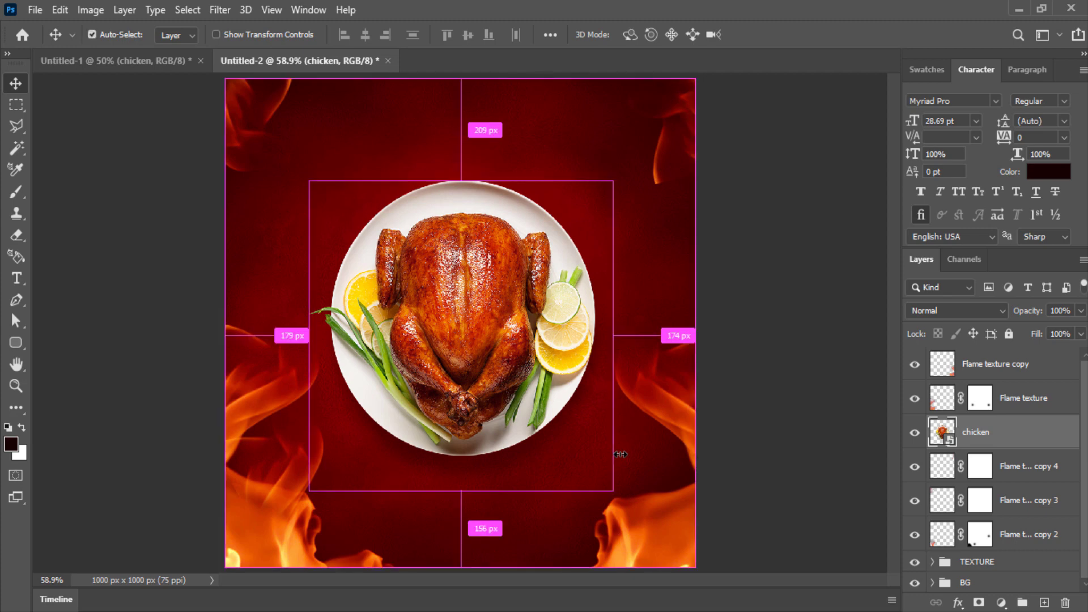
key("w")
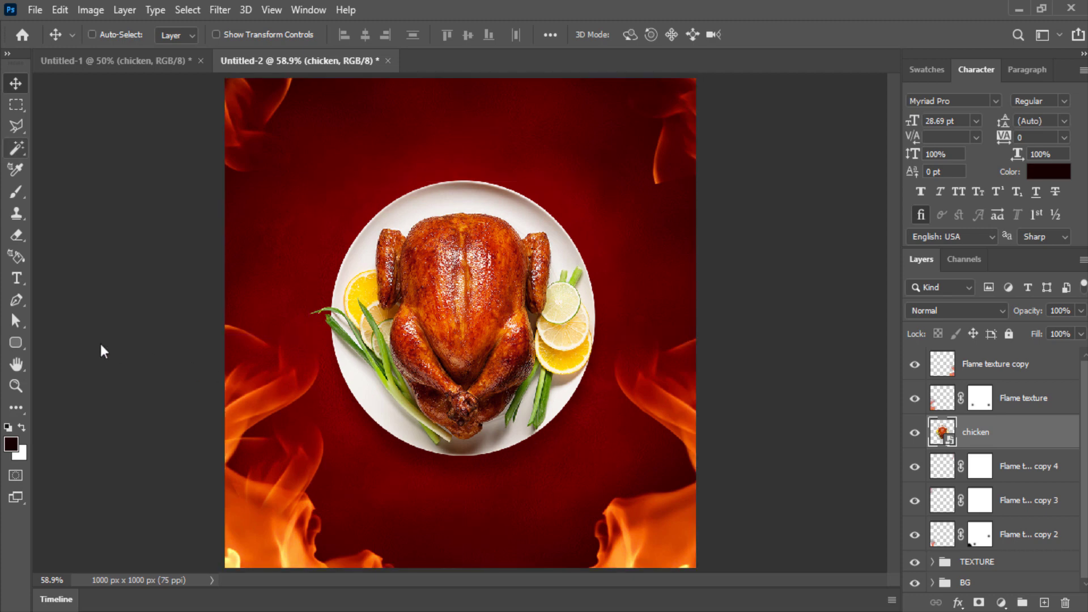
key("v")
Move the chicken layer to the top and group the flame layers together
left_click(1018, 521)
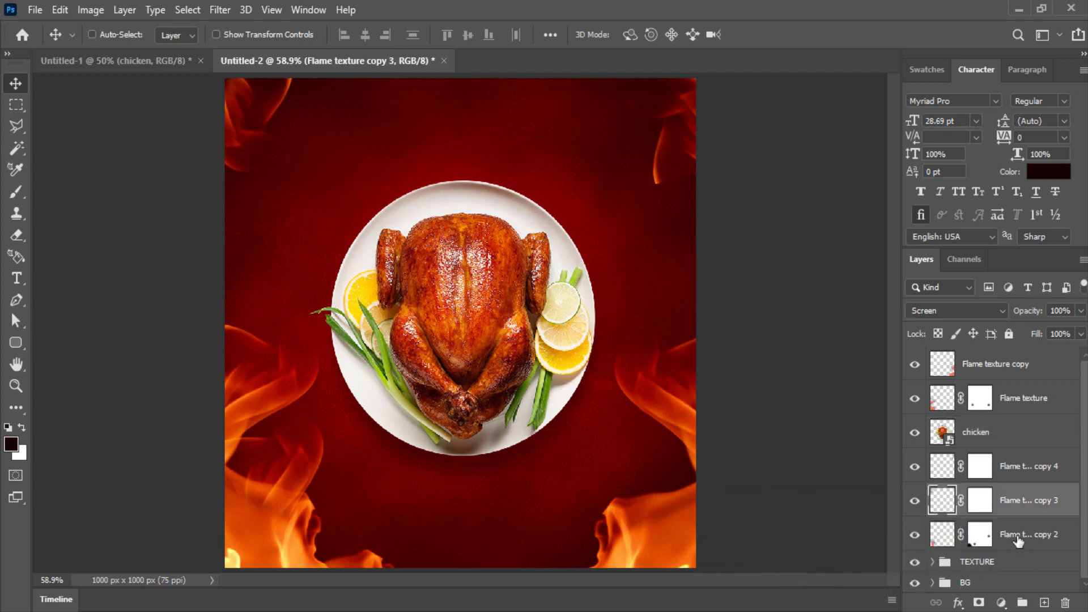
left_click_drag(985, 445, 991, 371)
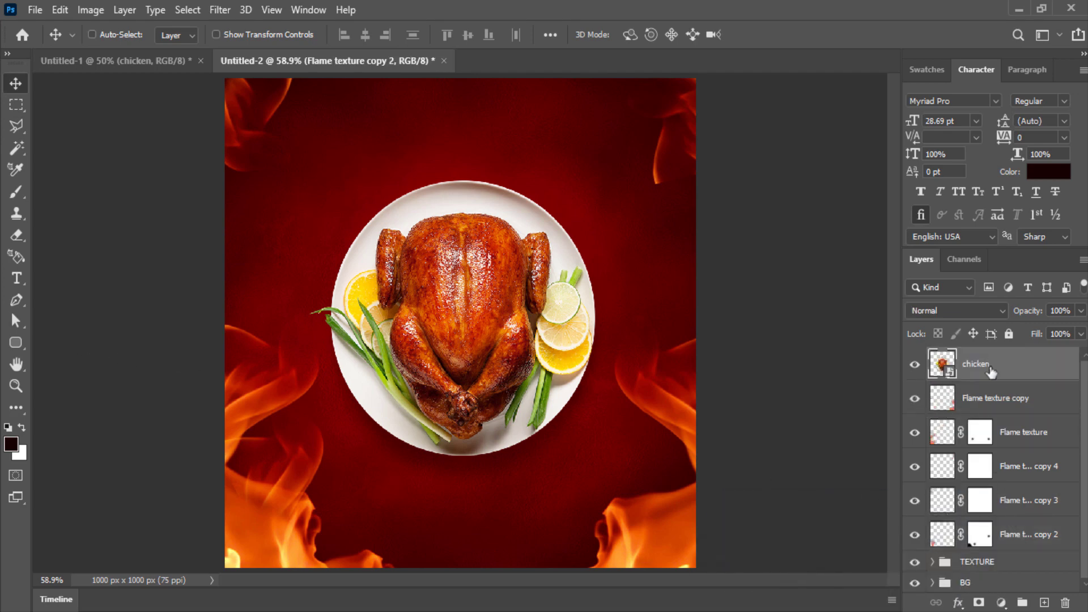
left_click(1015, 402)
left_click(1023, 537, "shift")
key("ctrl+g")
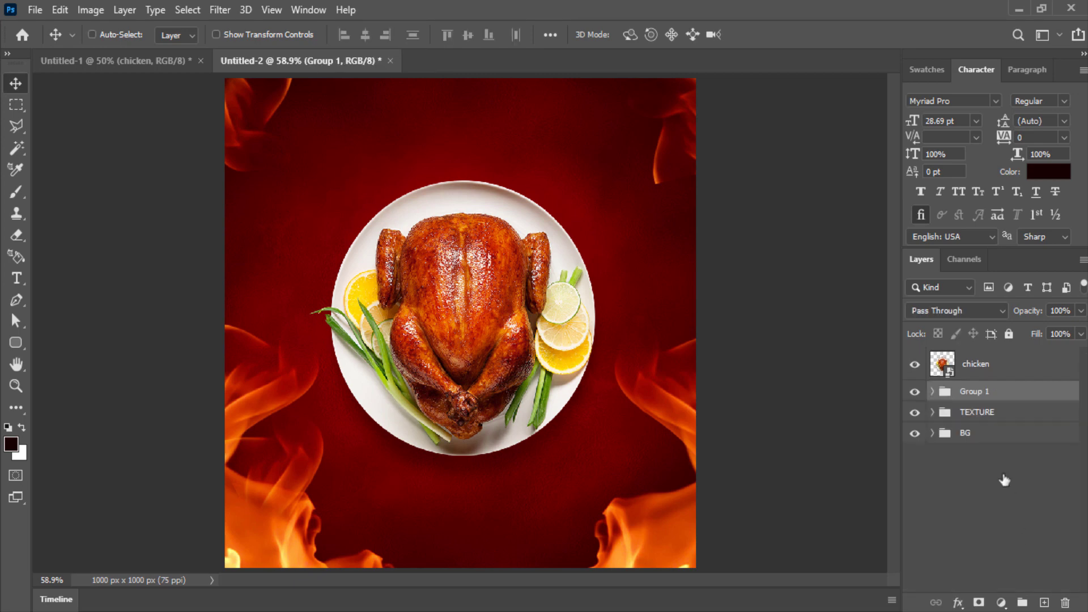
Name the flame group FIRE TEXTTURE and bring up the chicken layer's Layer Style dialog
double_click(974, 392)
type("FIRE TEXTTURE")
left_click(1020, 373)
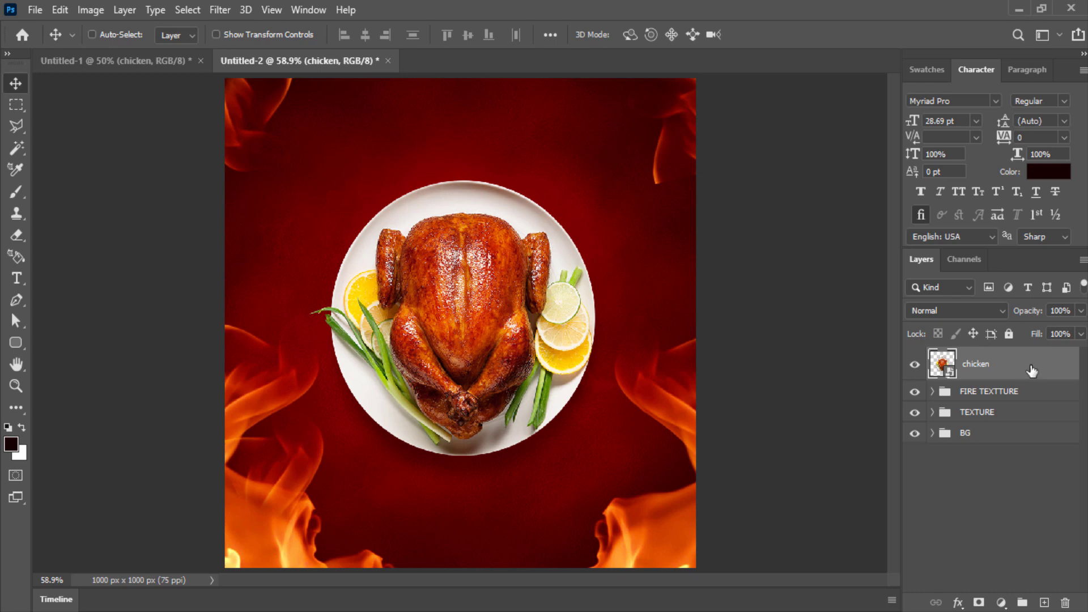
double_click(1031, 371)
left_click_drag(590, 104, 858, 85)
Give the chicken a drop shadow with size 51 px
left_click(668, 387)
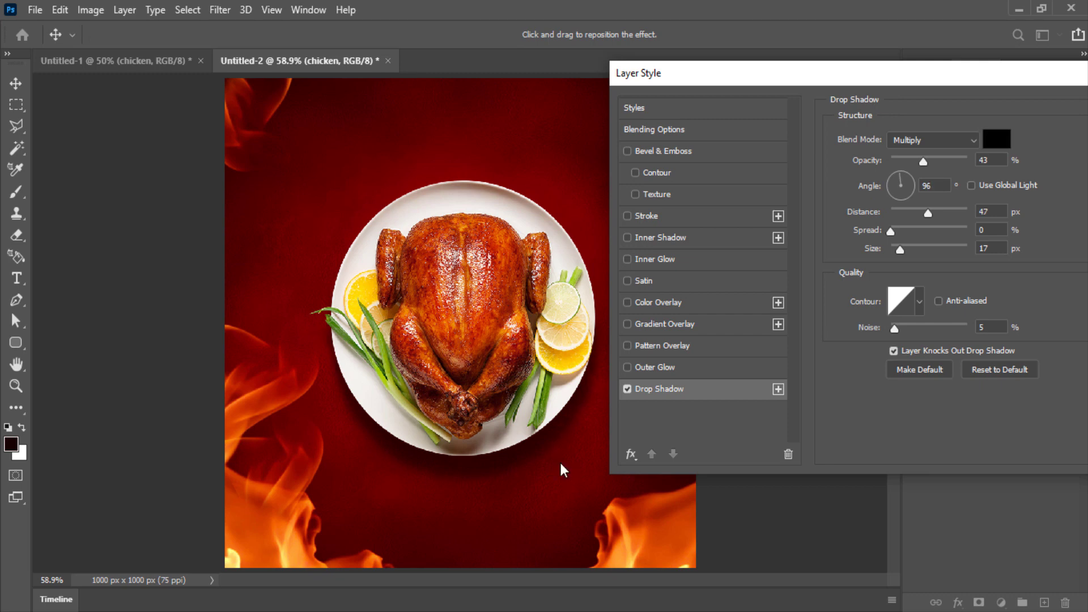
left_click_drag(900, 250, 911, 251)
left_click_drag(968, 76, 857, 150)
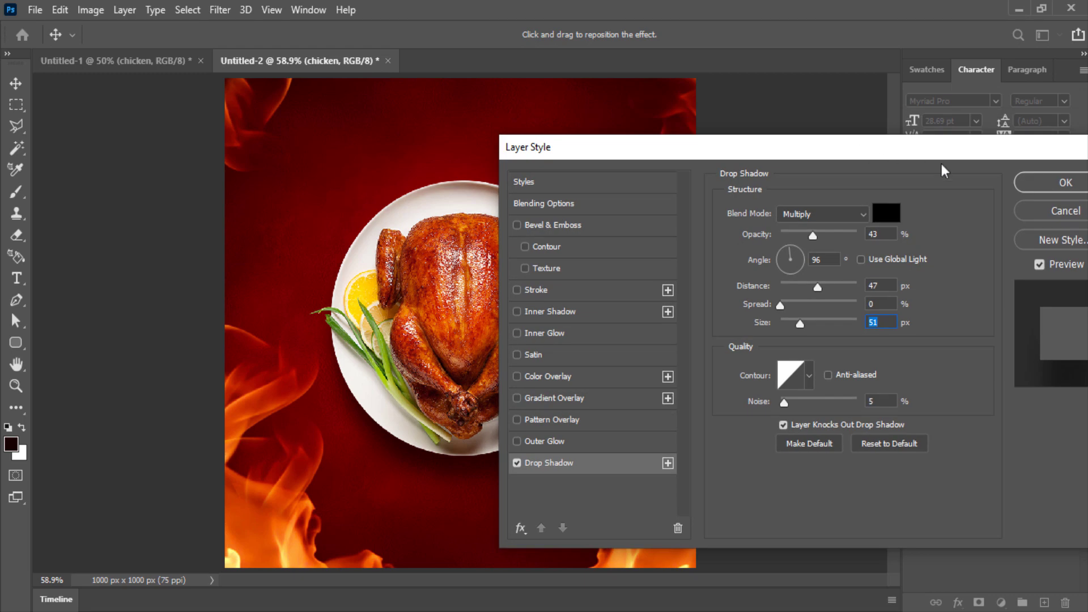
left_click(1049, 184)
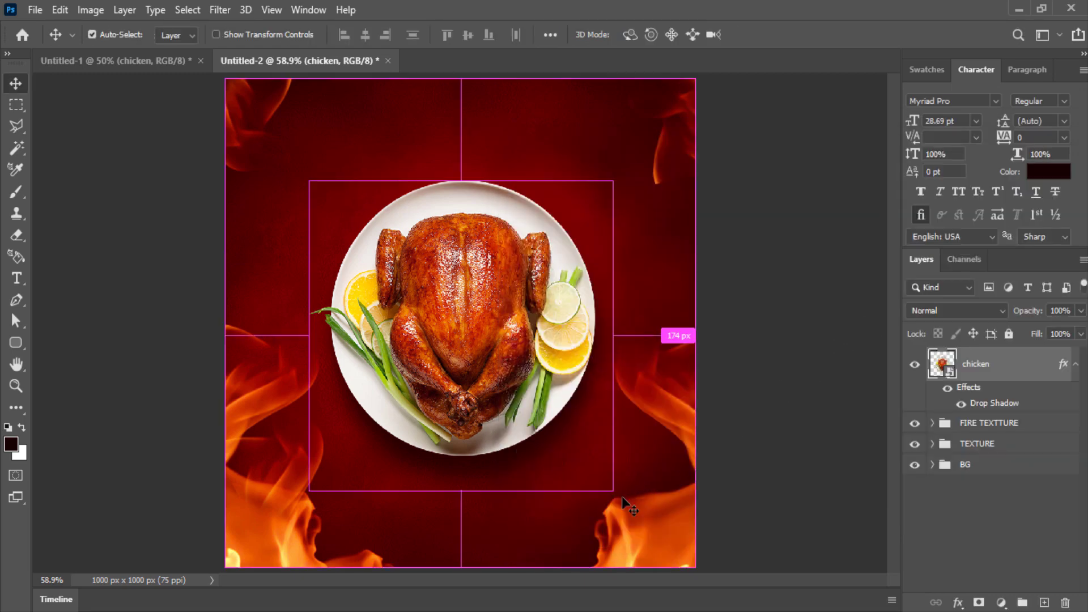
Scale the chicken plate to 94.51%, nudge it down and right, and group it
key("ctrl+t")
left_click_drag(622, 499, 628, 508)
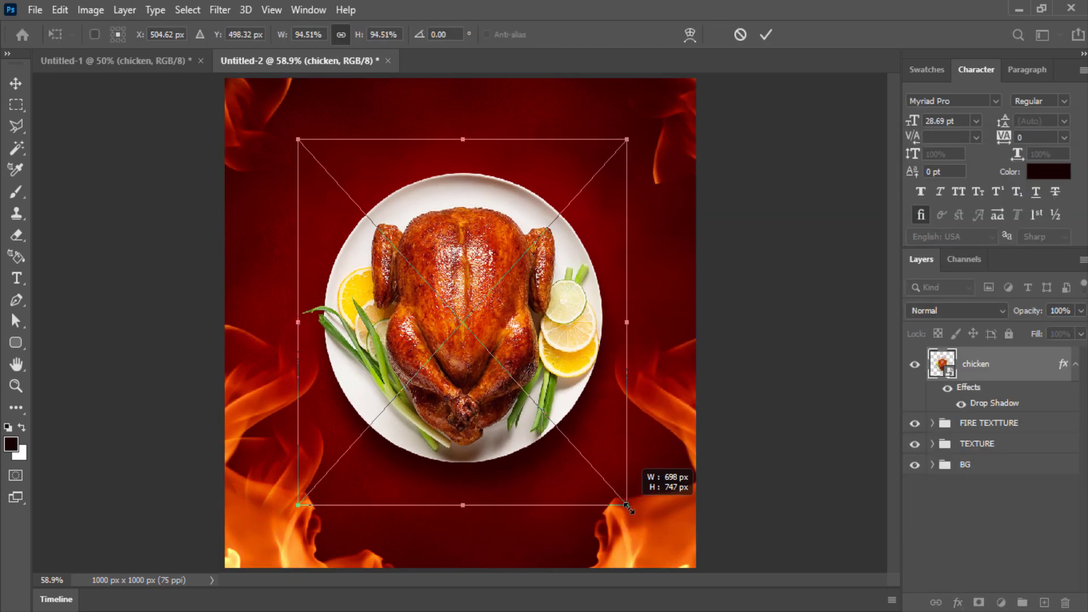
left_click_drag(586, 398, 588, 408)
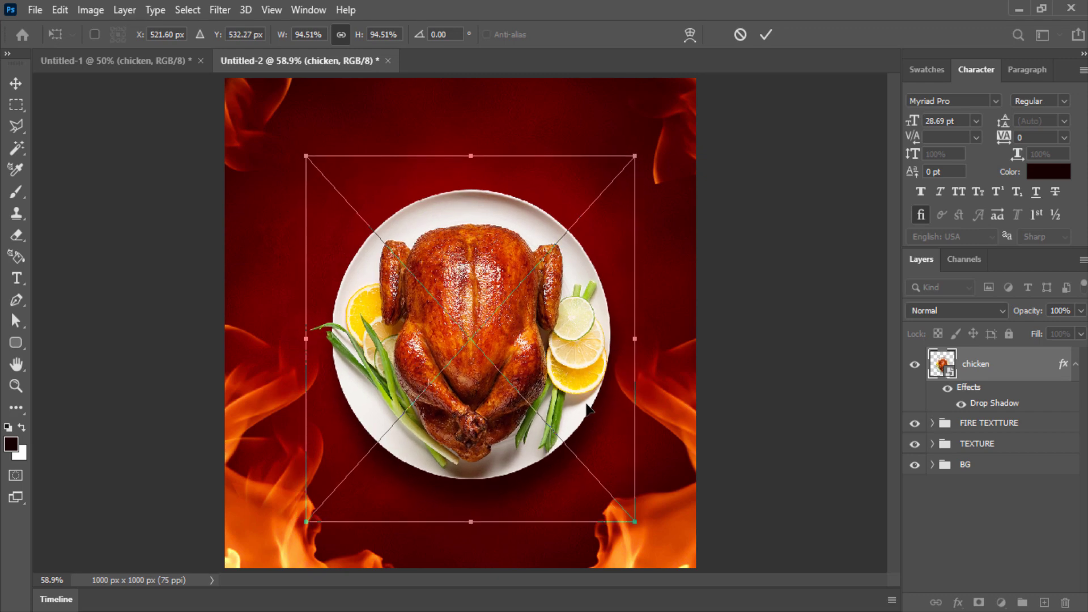
key("Return")
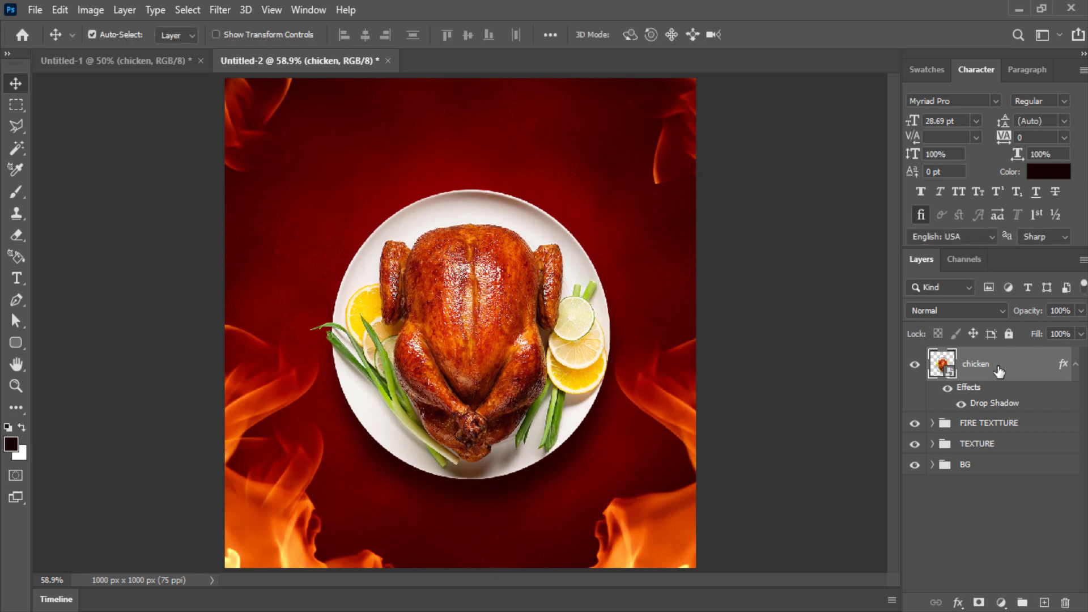
key("ctrl+g")
Name the chicken's group YOUR IMAGE HERE and collapse it
double_click(974, 359)
type("YOUR IMAGE HERE")
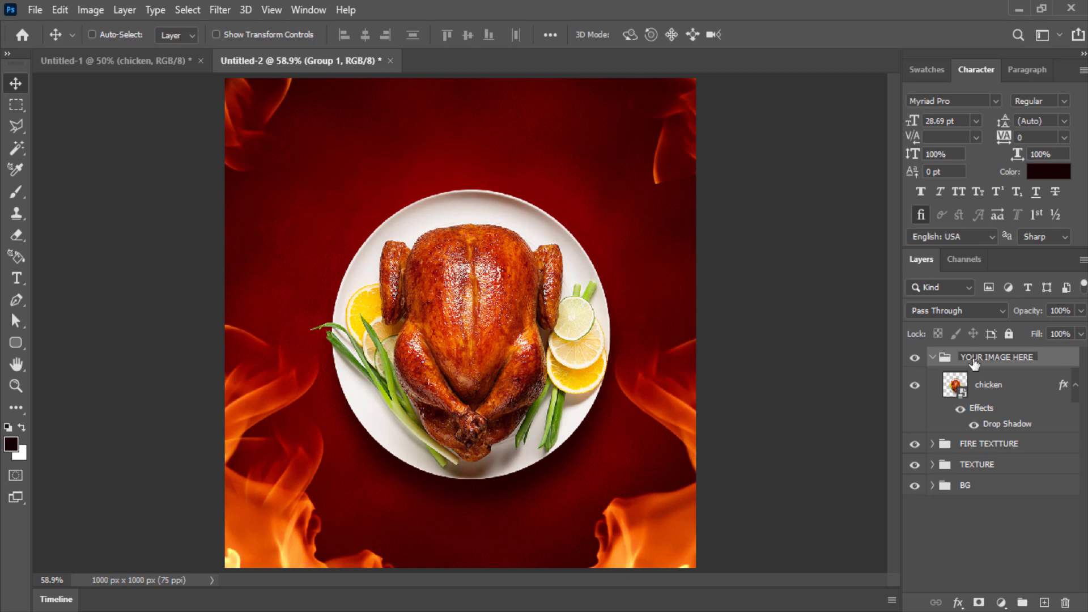
key("Return")
left_click(932, 357)
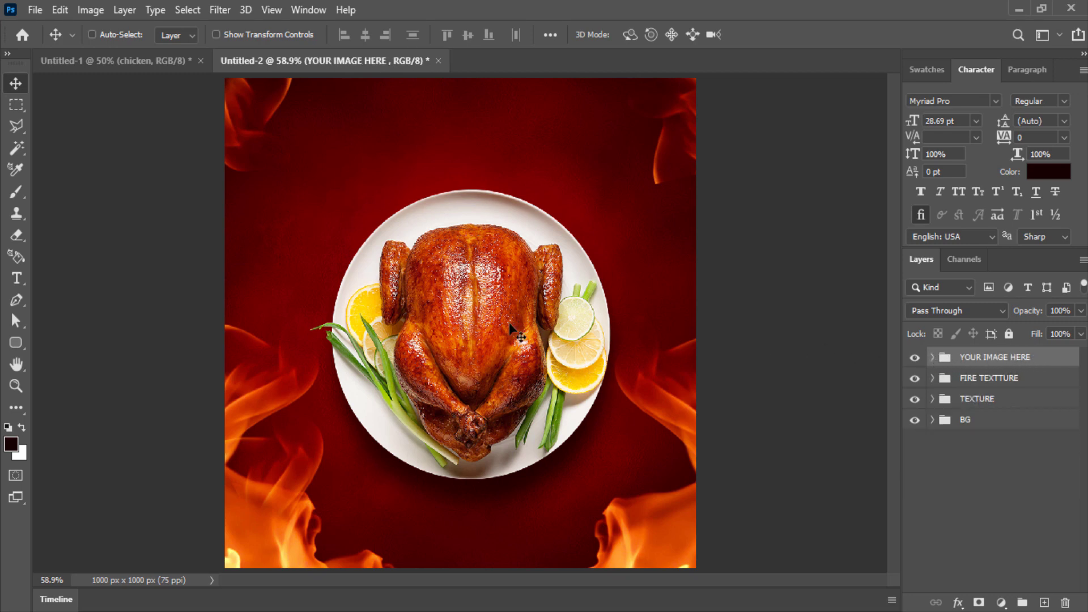
left_click_drag(463, 326, 464, 326)
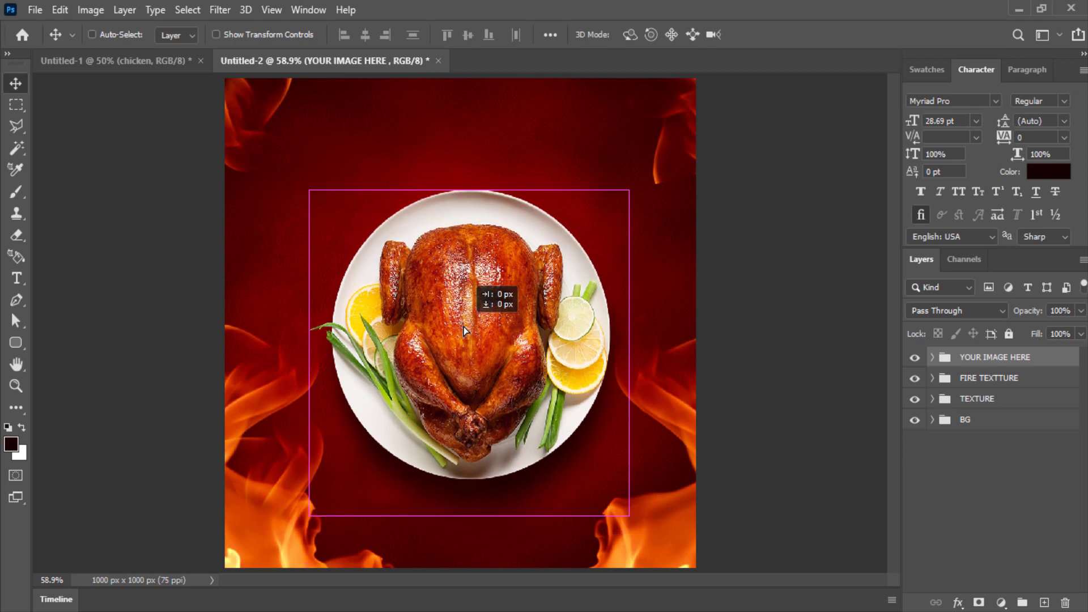
Expand the FIRE TEXTTURE group and select the Flame texture copy layer from the canvas
left_click(978, 399)
left_click(933, 399)
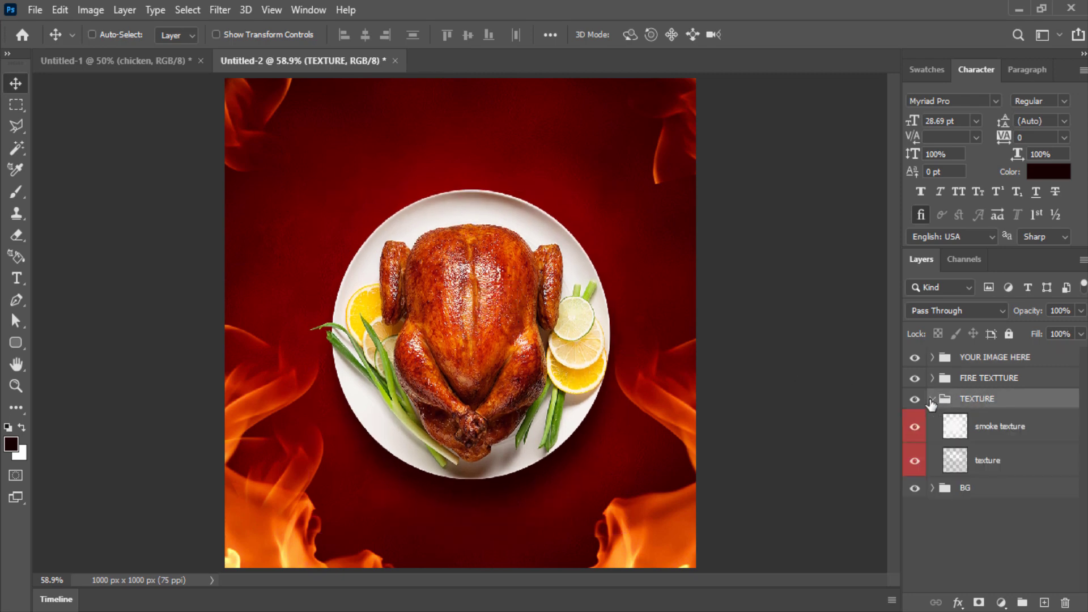
left_click(932, 378)
right_click(690, 529)
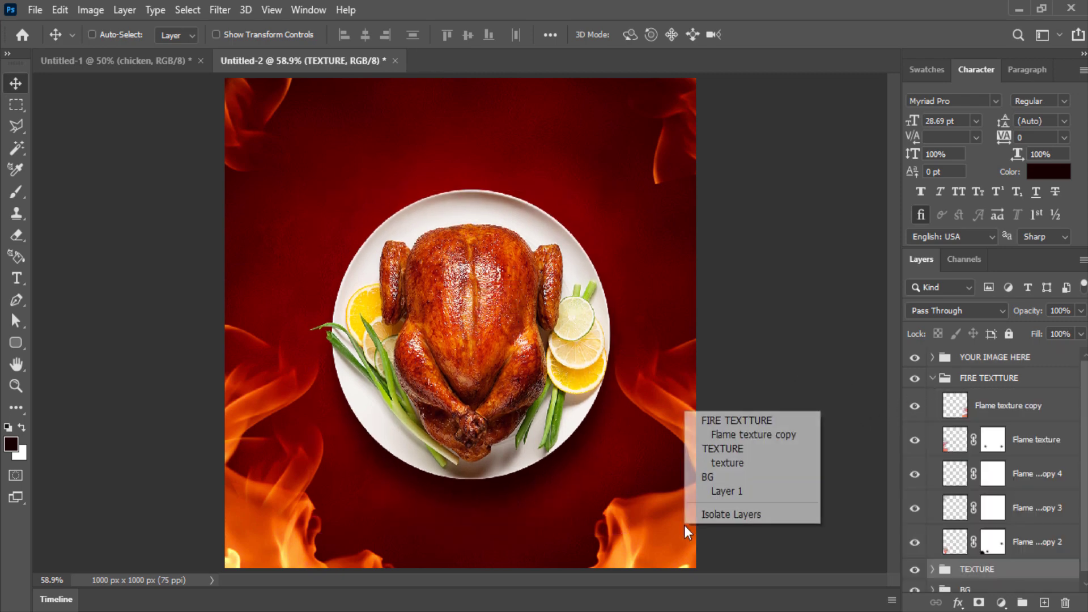
left_click(737, 433)
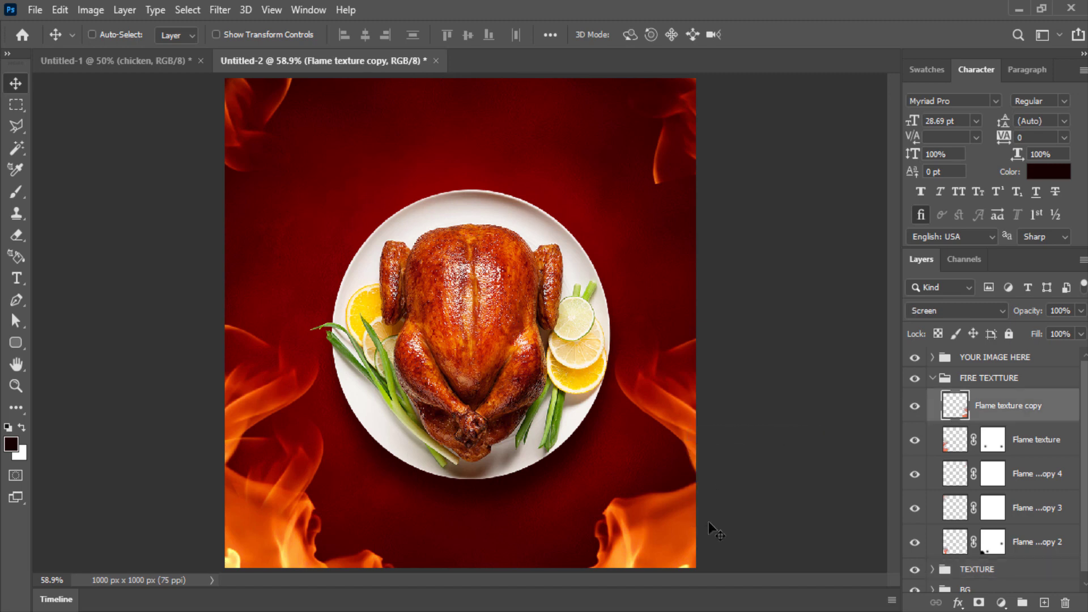
Move Flame texture copy right and down and rotate it slightly
left_click_drag(713, 527, 729, 532)
key("ctrl+t")
left_click_drag(838, 494, 845, 460)
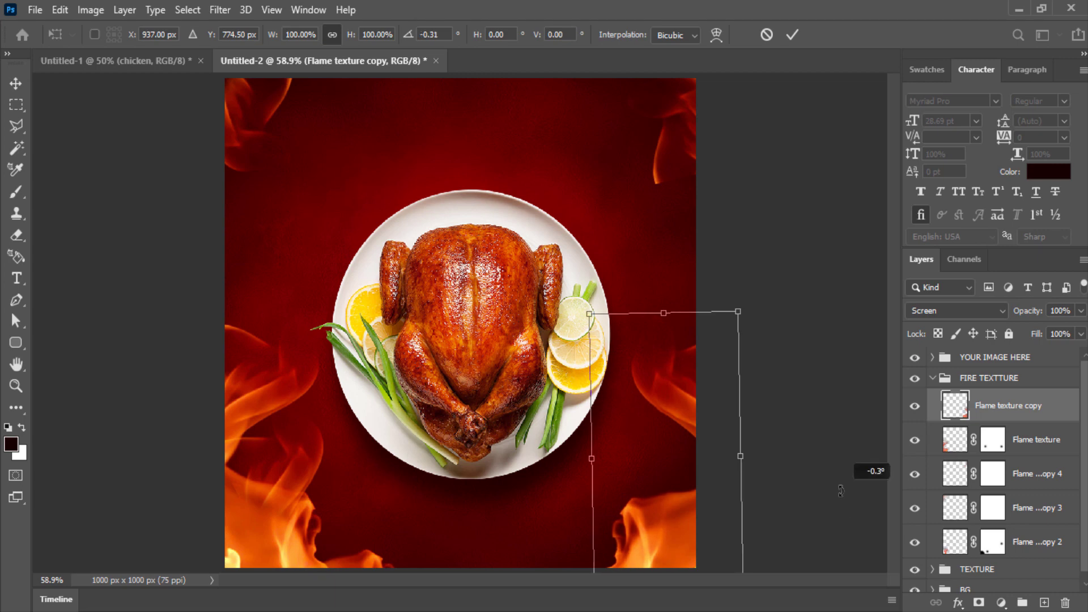
left_click_drag(729, 509, 719, 514)
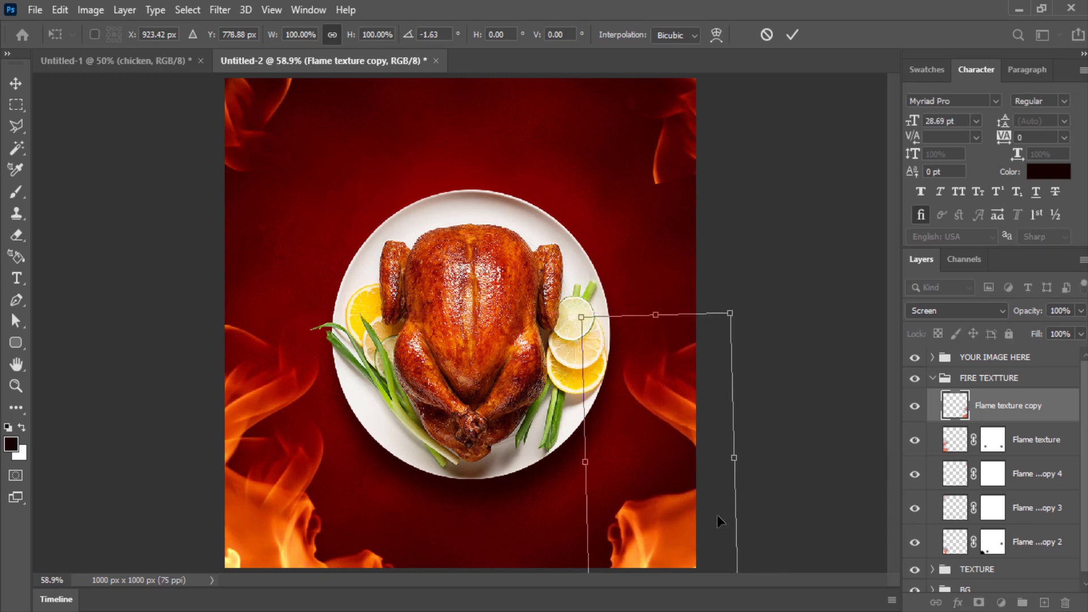
key("Return")
Tilt the duplicated flame to 5°, shift it left, and add a mask to Flame texture copy 5
key("ctrl+t")
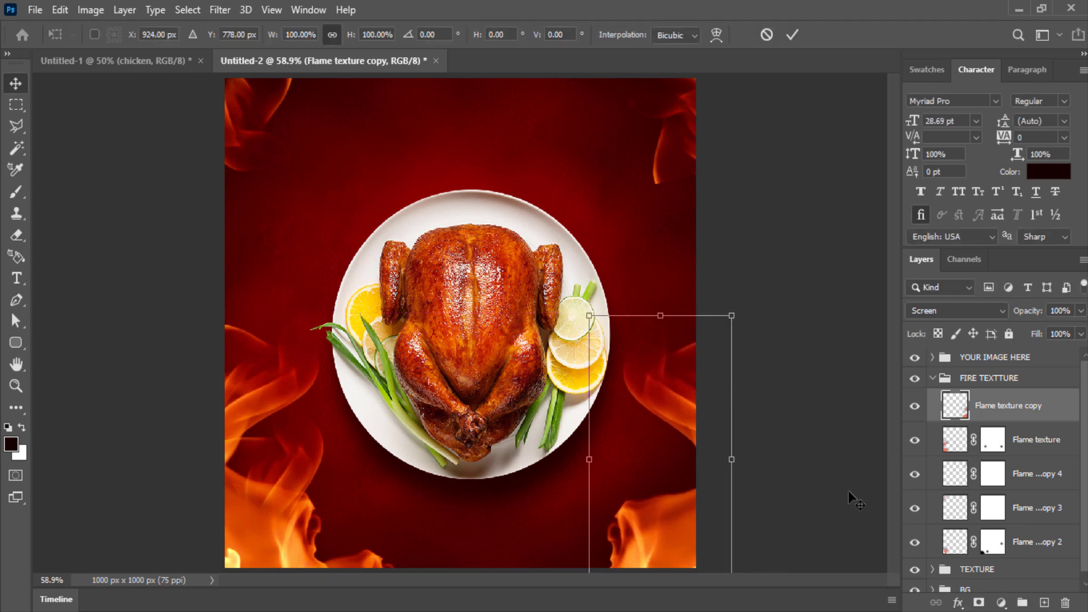
left_click_drag(849, 491, 867, 544)
mouse_move(670, 536)
left_mouse_down()
mouse_move(580, 590)
mouse_move(658, 514)
mouse_move(655, 535)
left_mouse_up()
key("Return")
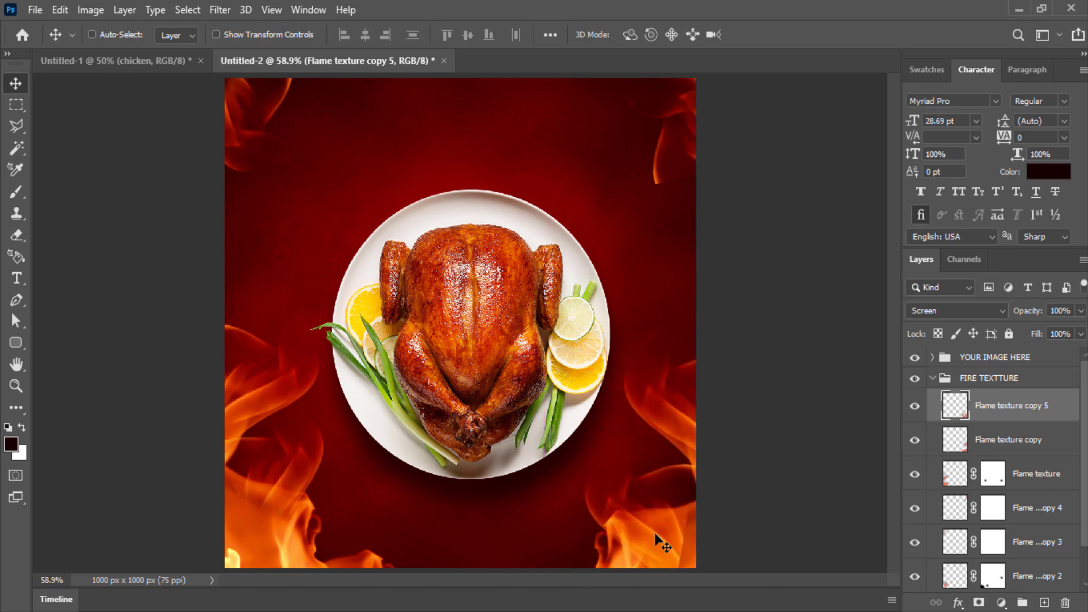
left_click(979, 603)
key("d")
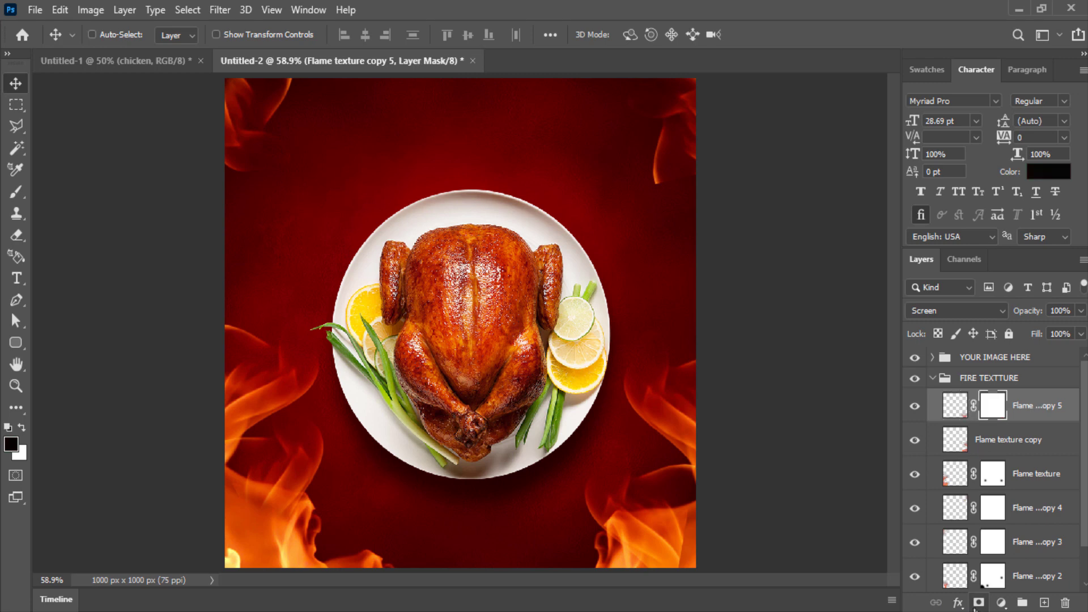
key("b")
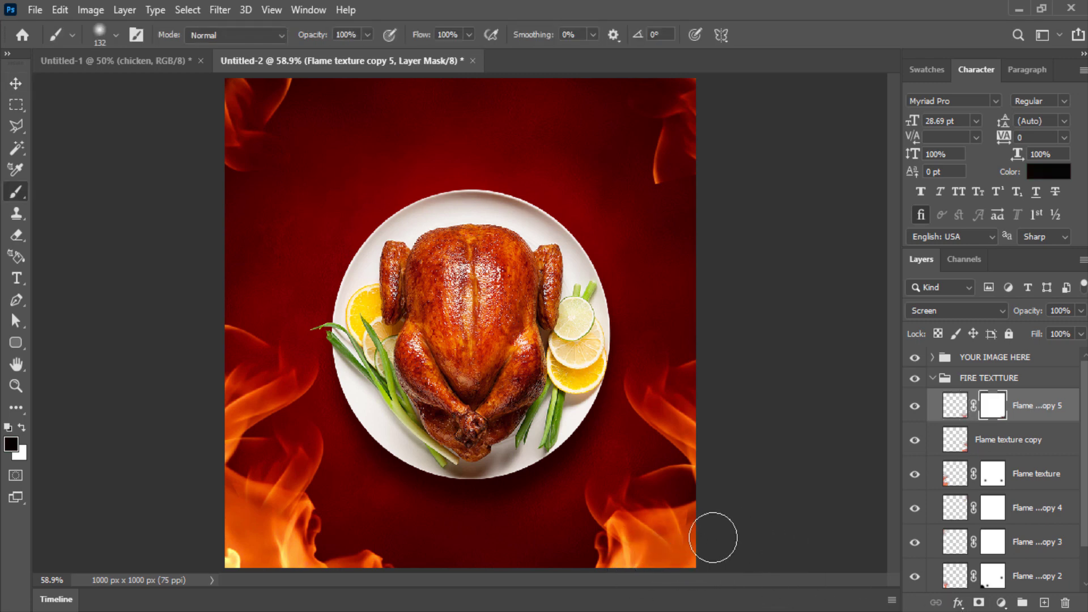
key("v")
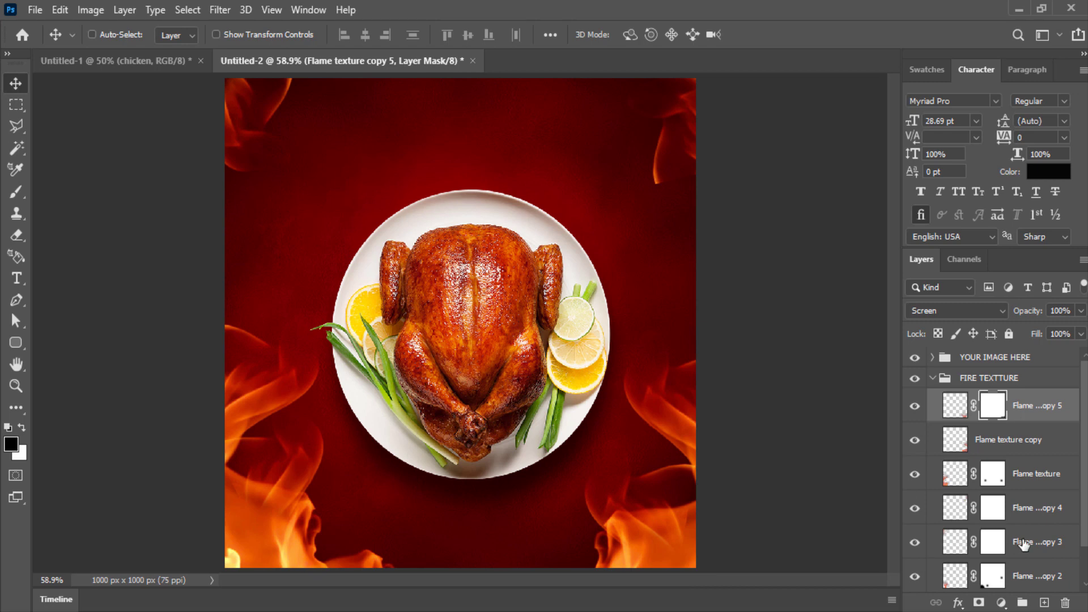
Inspect Flame texture copies 2 and 3 and load then clear the bottom-left flame's pixel selection
scroll(1024, 544, "down", 2)
left_click(915, 534)
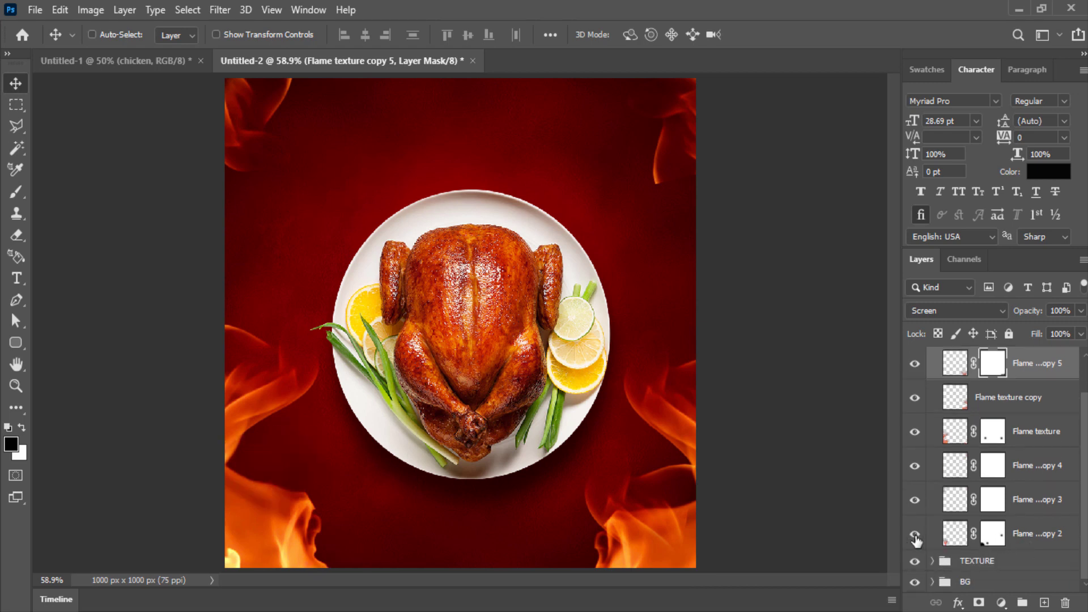
left_click(968, 543)
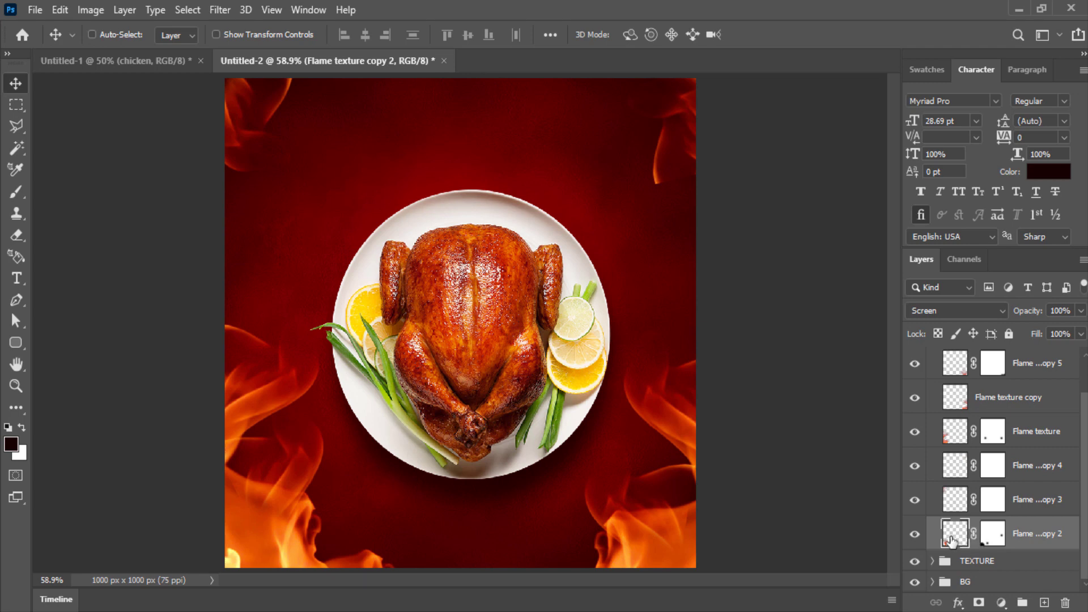
left_click(956, 504, "shift")
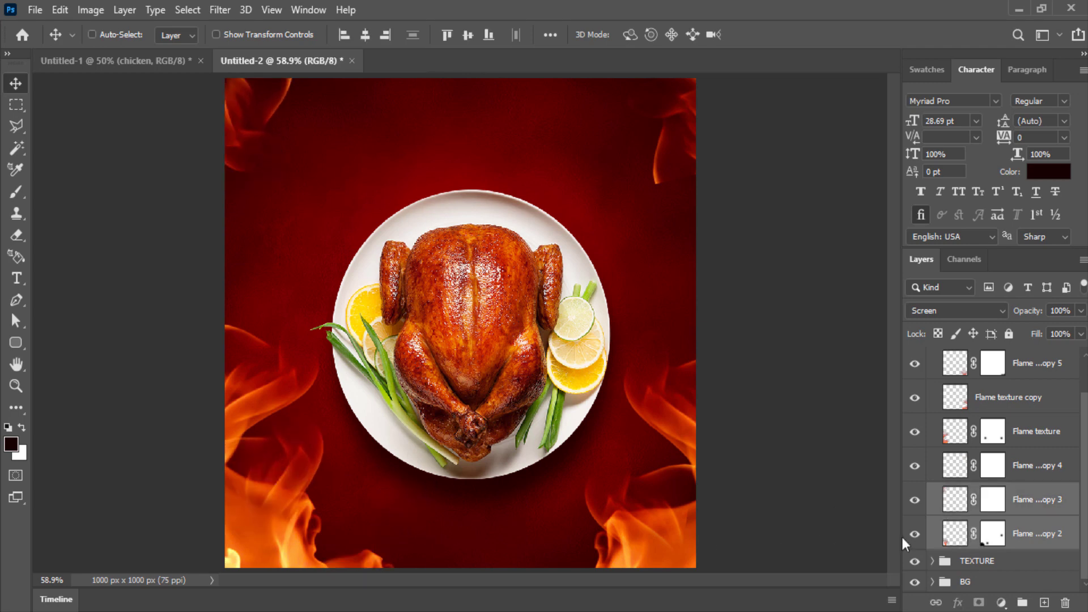
left_click(950, 532)
left_click(955, 432, "ctrl")
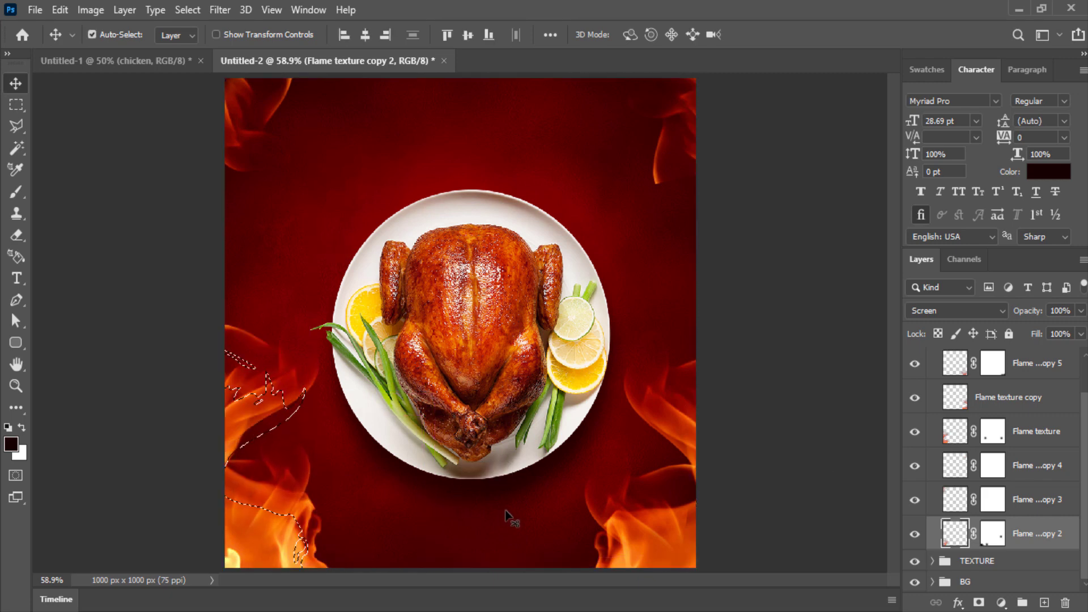
key("ctrl+d")
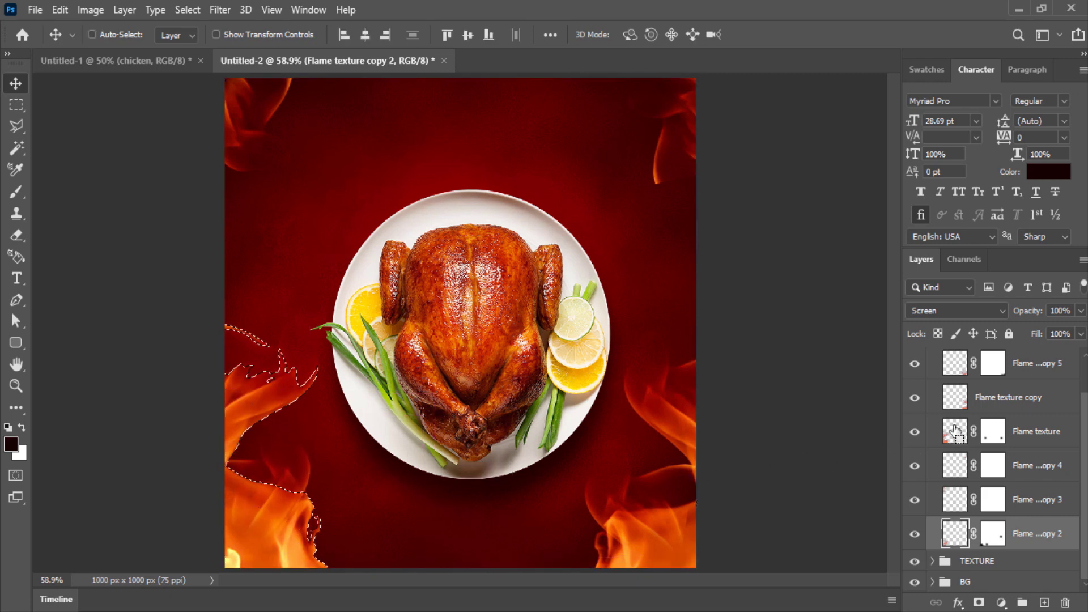
Select the Flame texture through copy 2 layers, try moving the left flames down-left, then undo
left_click(956, 433)
left_click(953, 534)
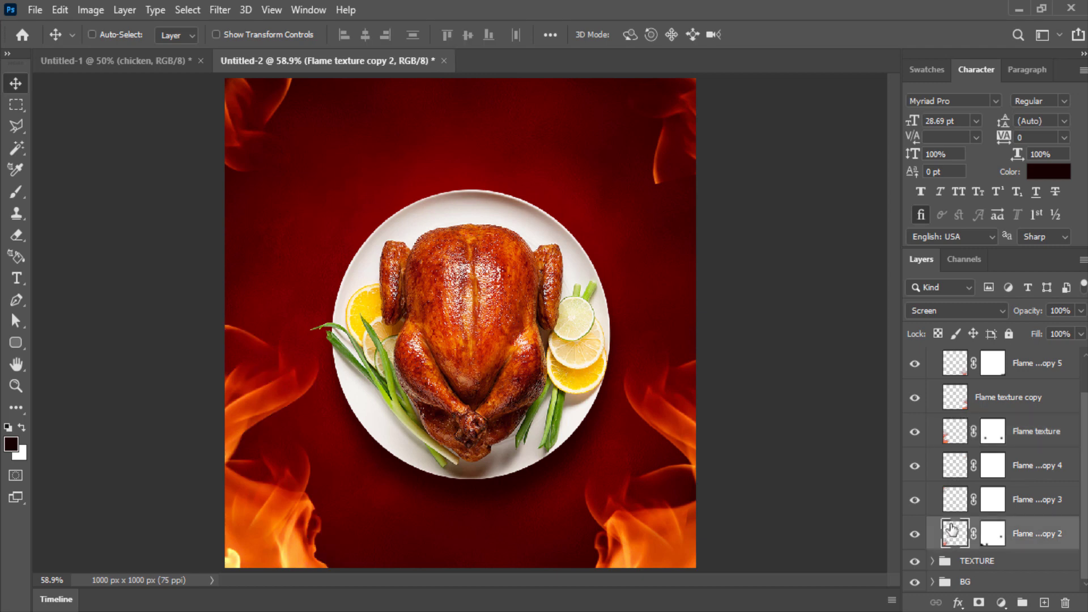
left_click(956, 439, "shift")
left_click_drag(332, 546, 312, 561)
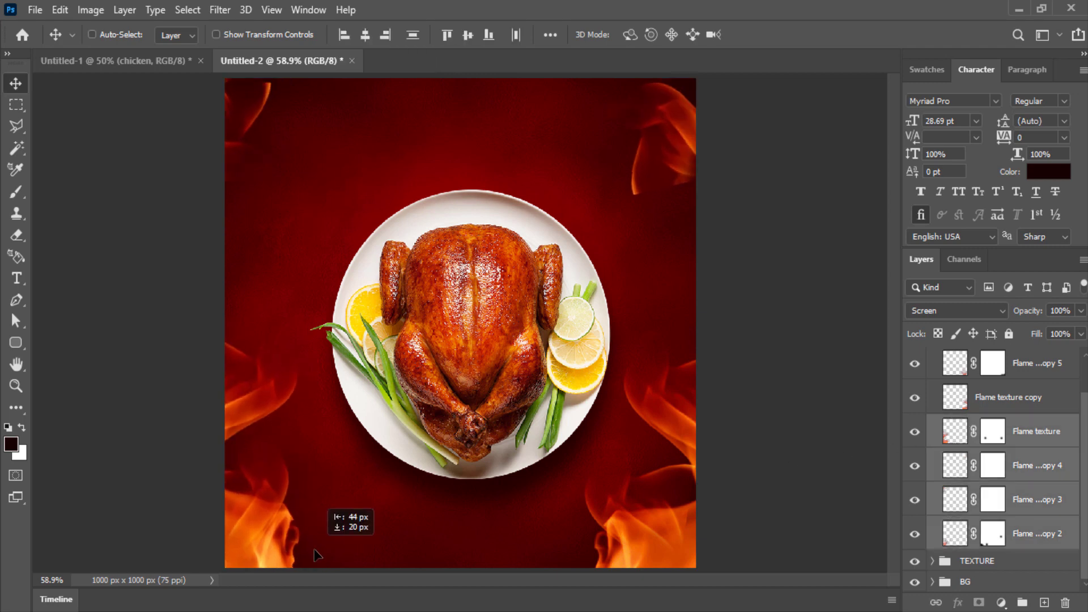
left_click(956, 499)
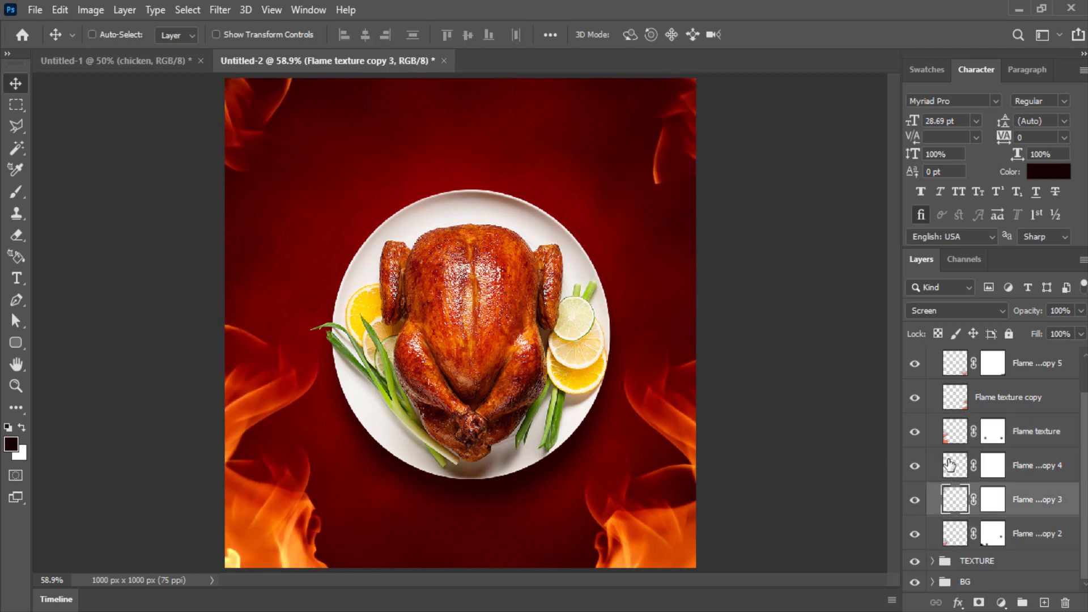
key("ctrl+z")
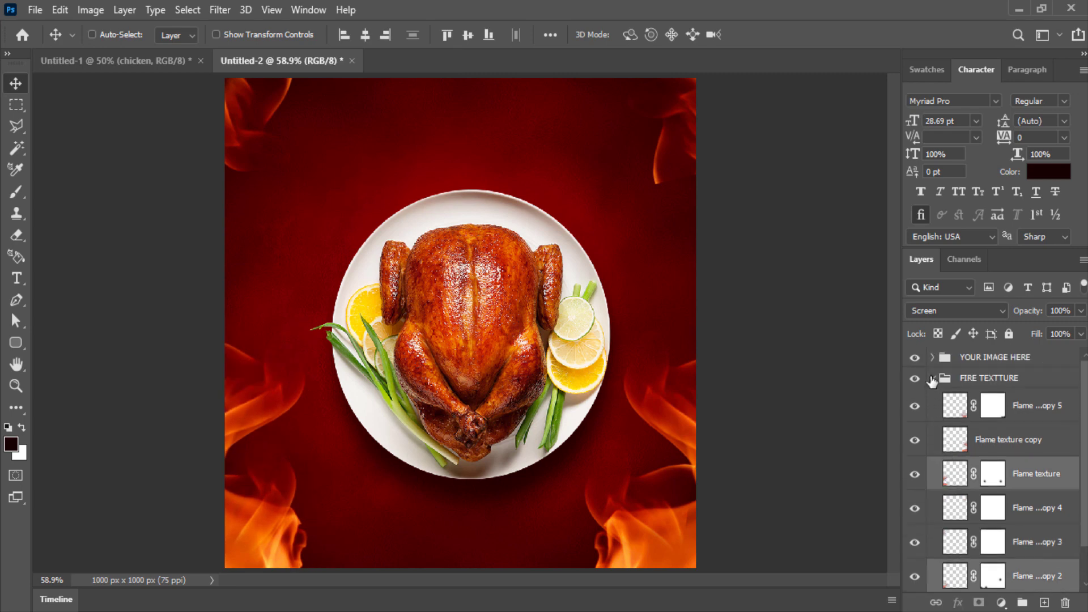
Select the YOUR IMAGE HERE layer from the canvas and move the chicken plate slightly left and up
left_click(931, 378)
right_click(453, 382)
left_click(477, 386)
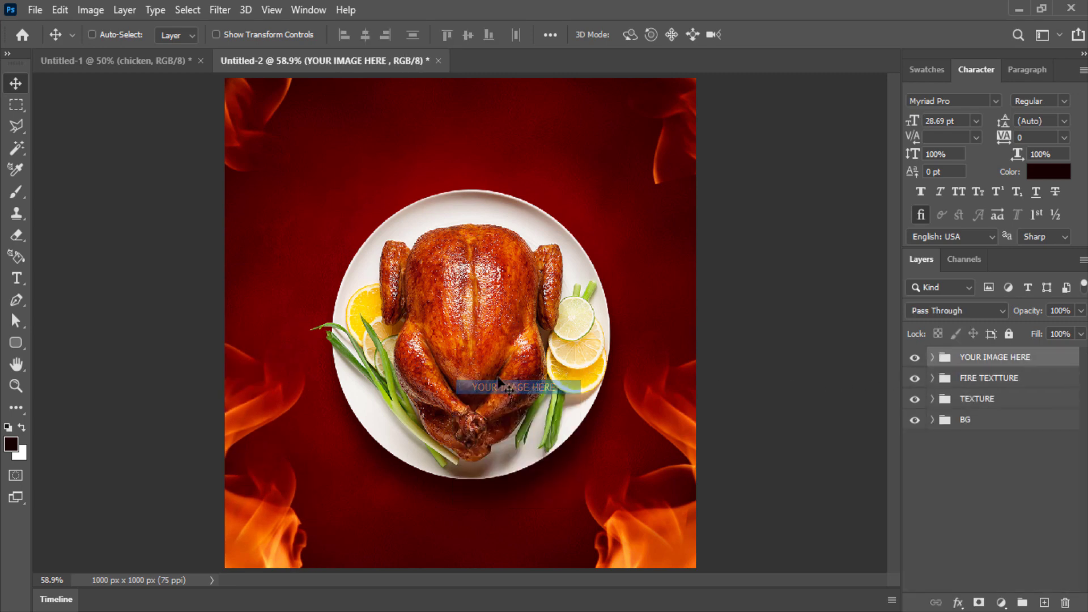
left_click_drag(478, 384, 464, 384)
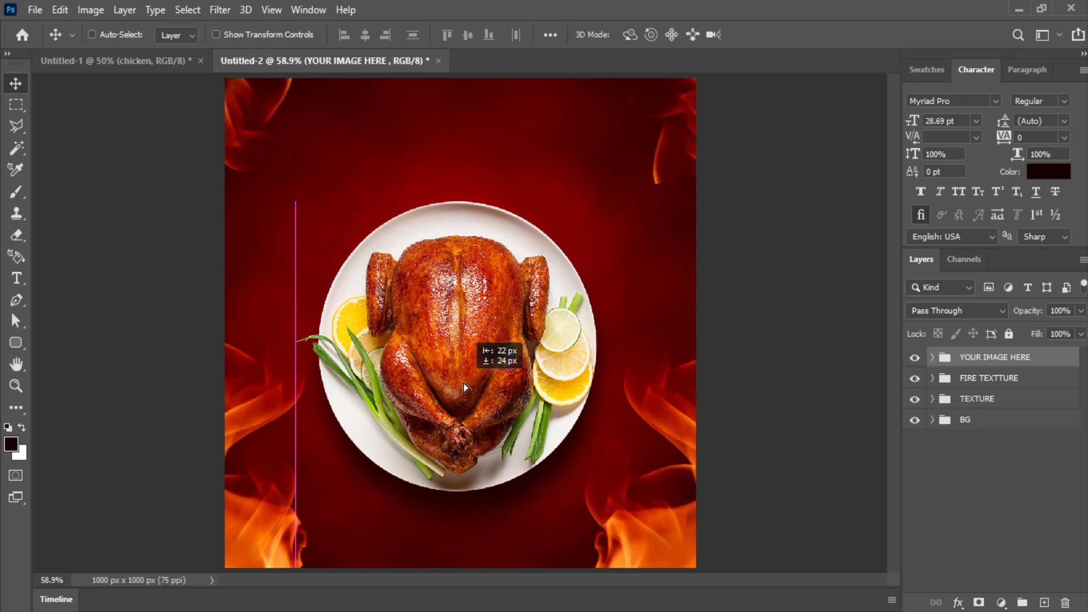
left_click_drag(463, 383, 464, 366)
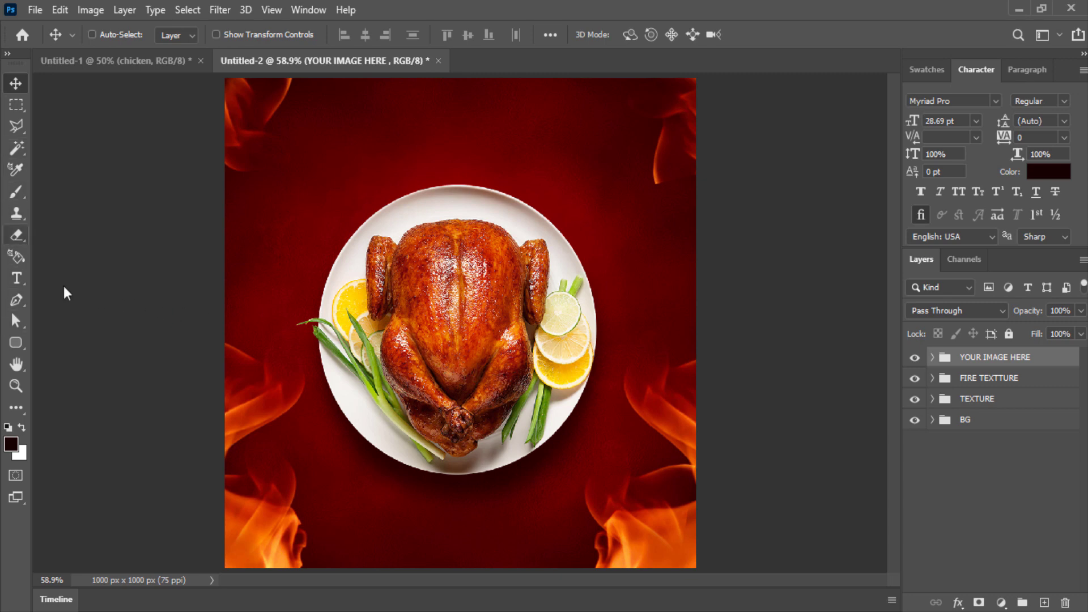
left_click(15, 276)
Create a text layer reading 'Hot And Delicious'
left_click(347, 163)
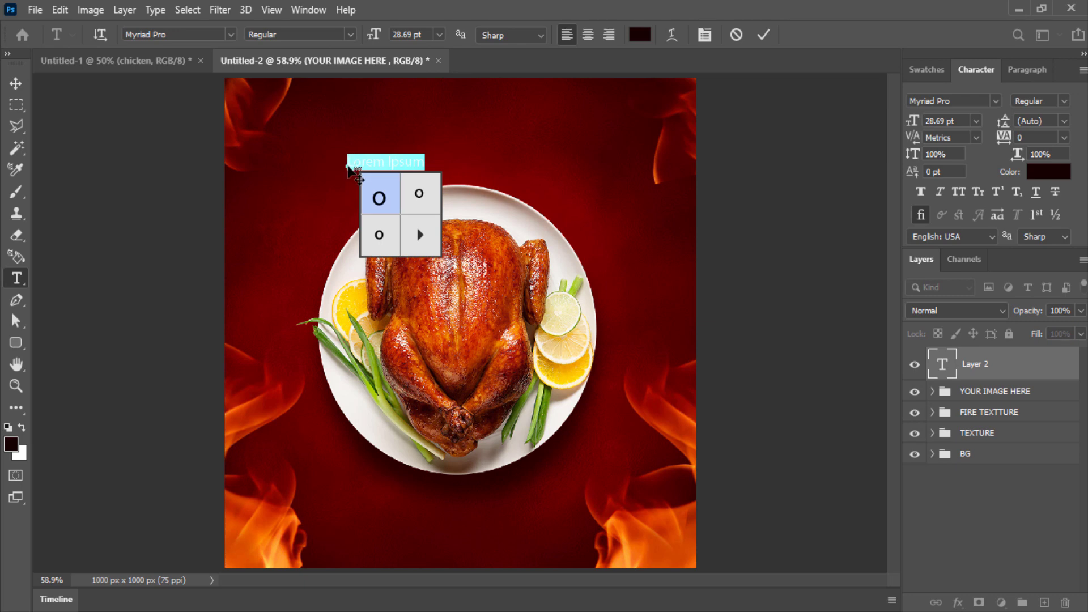
triple_click(381, 157)
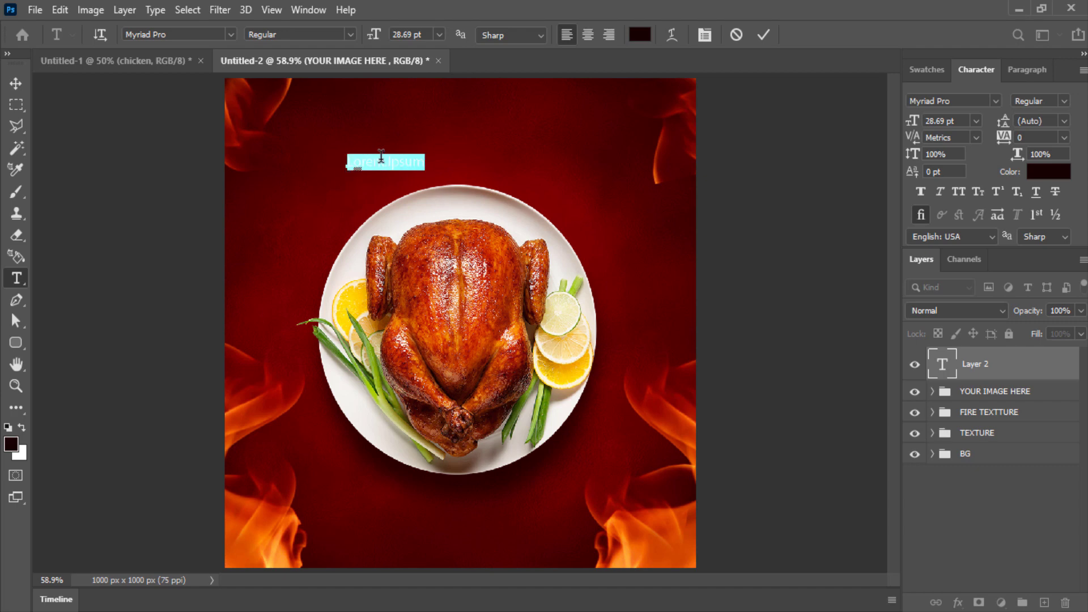
key("BackSpace")
type("Hot And Delicious")
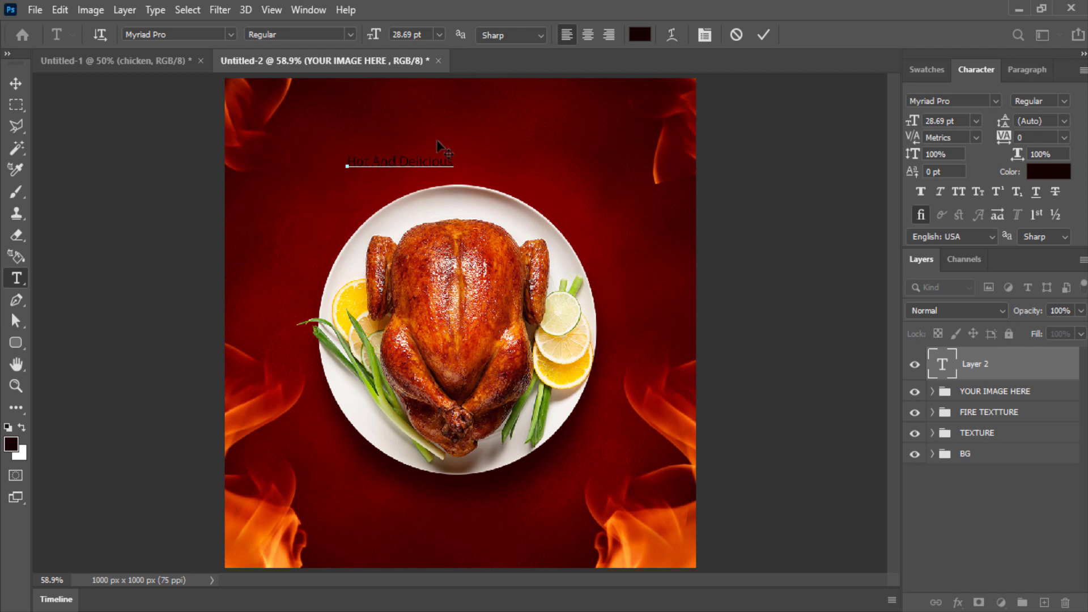
left_click(769, 34)
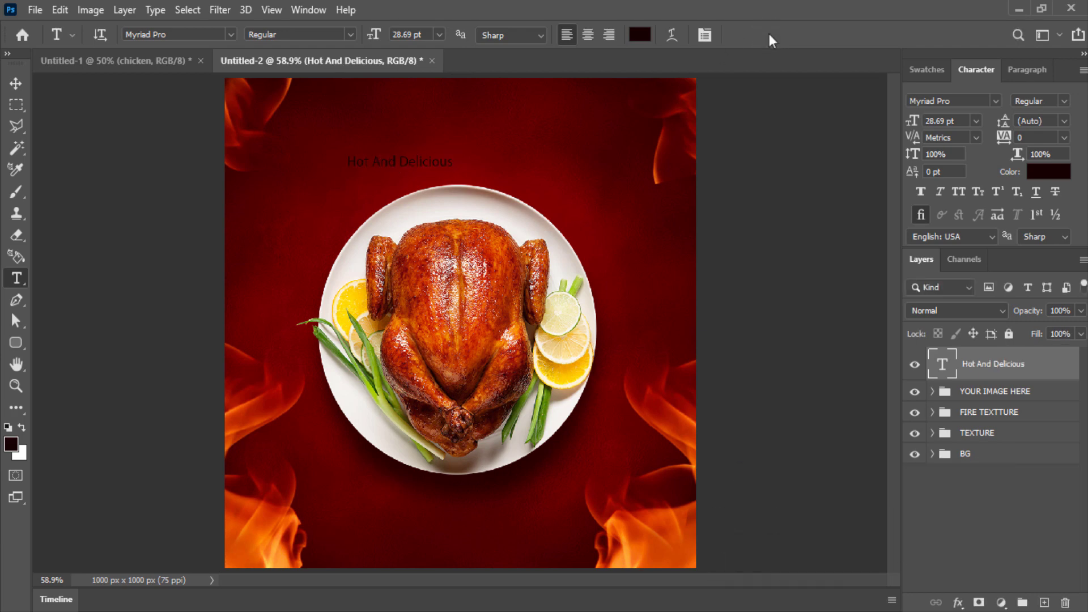
Set the heading font to Hey August and its colour to yellow ffcc00
left_click(960, 101)
type("hey")
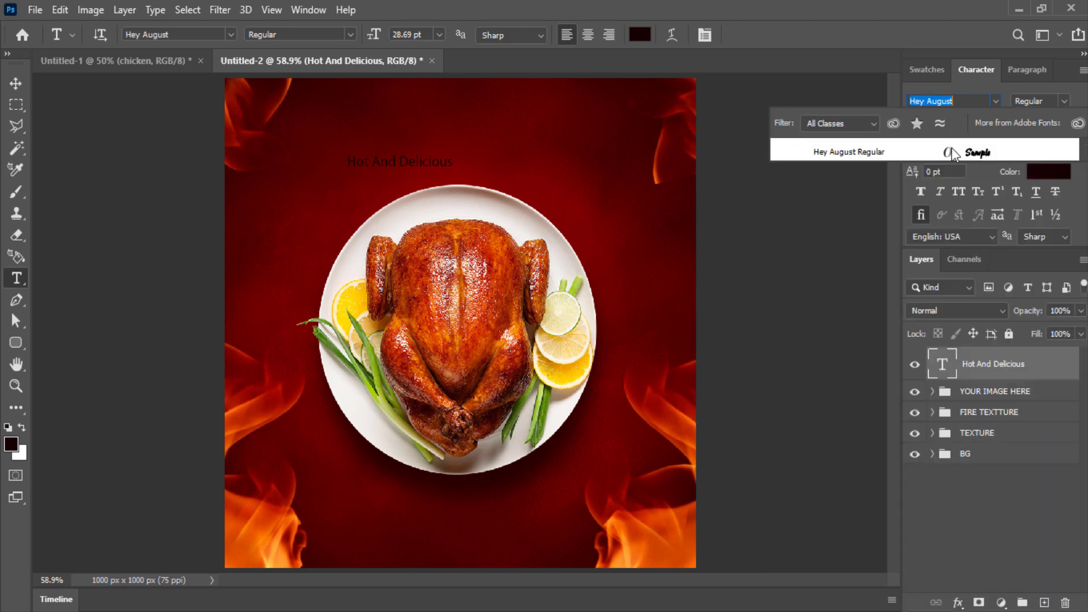
left_click(951, 147)
left_click(1048, 179)
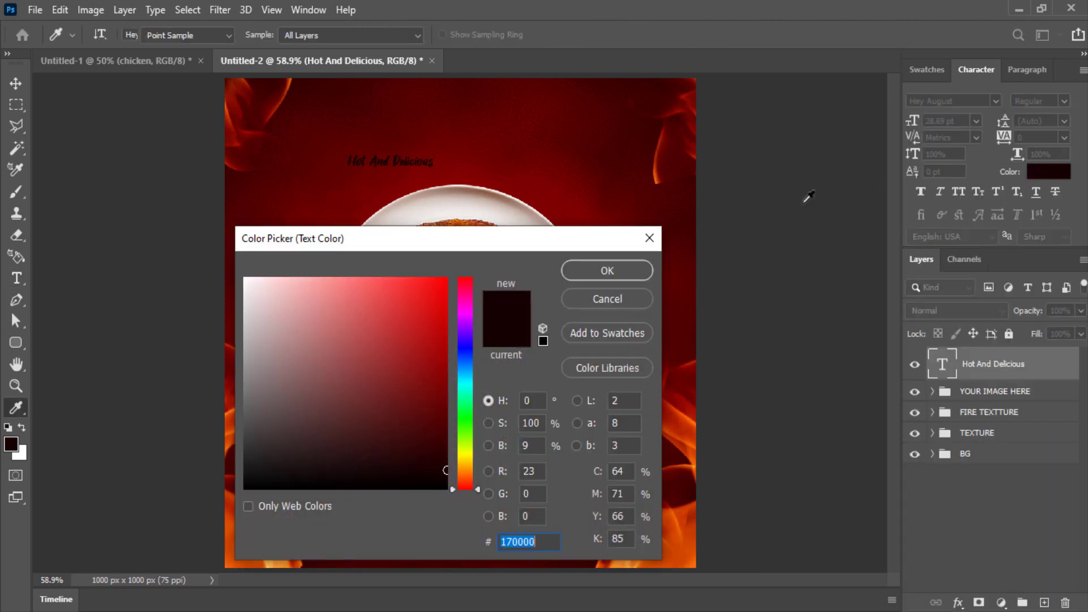
left_click_drag(487, 241, 873, 221)
left_click_drag(853, 443, 853, 436)
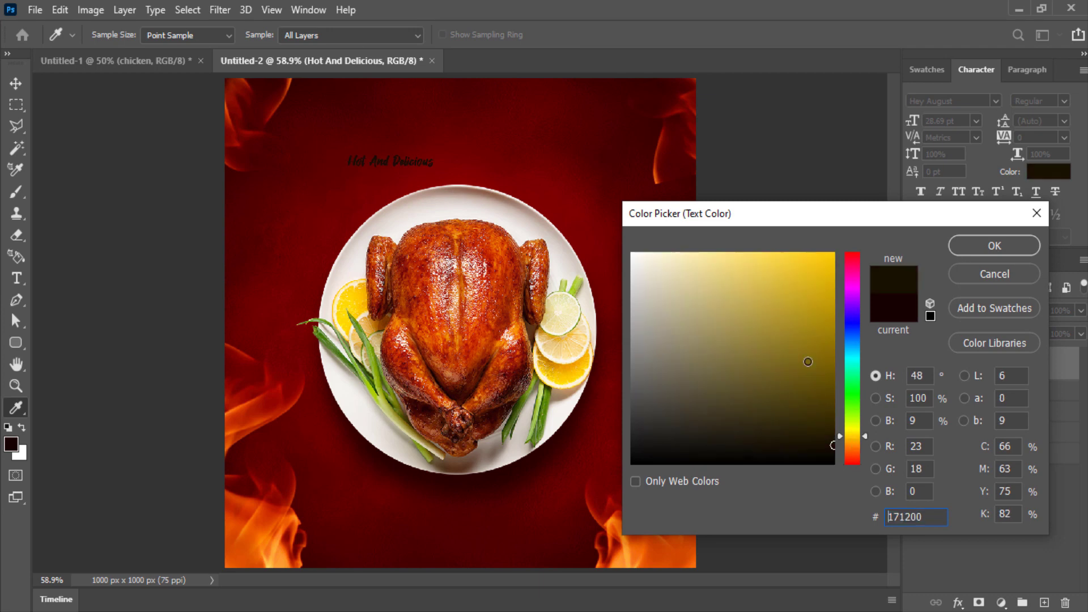
left_click(833, 254)
left_click(978, 246)
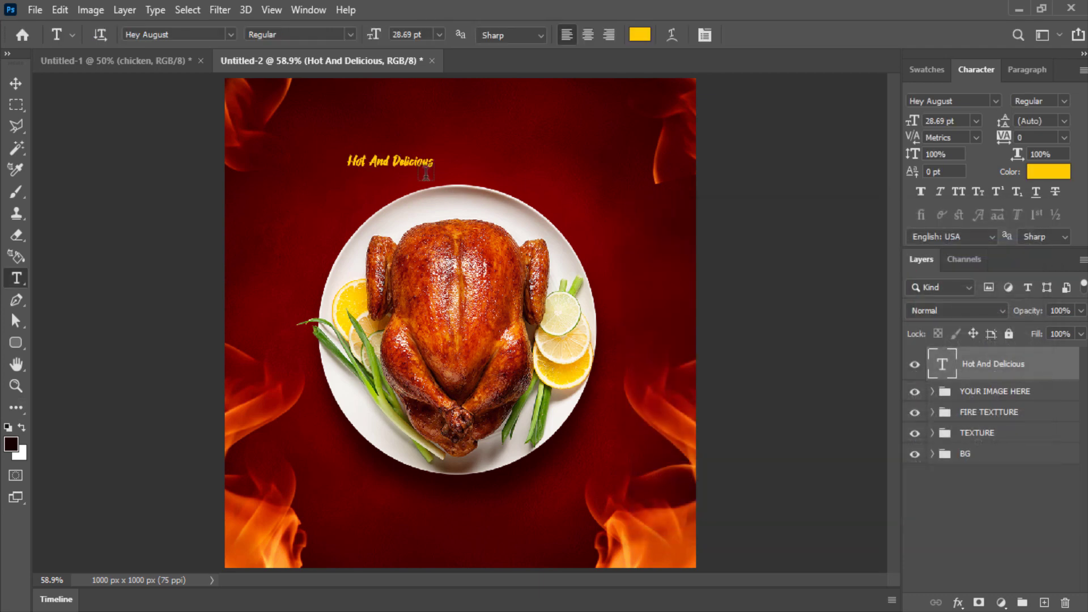
Delete the stray Lorem Ipsum layer and centre the heading near the poster top
left_click(414, 172)
left_click(15, 80)
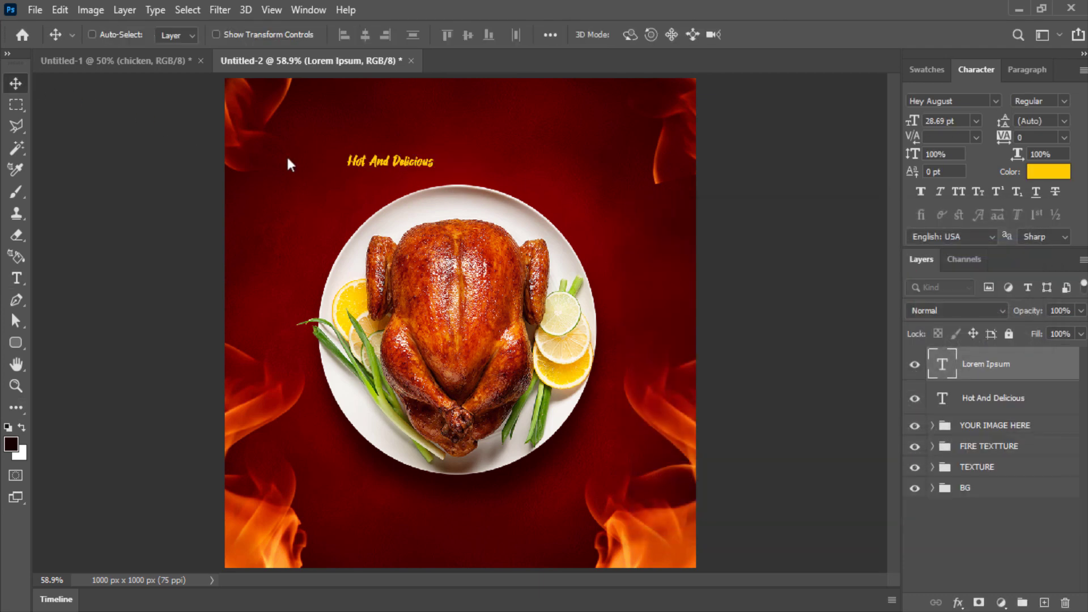
key("Delete")
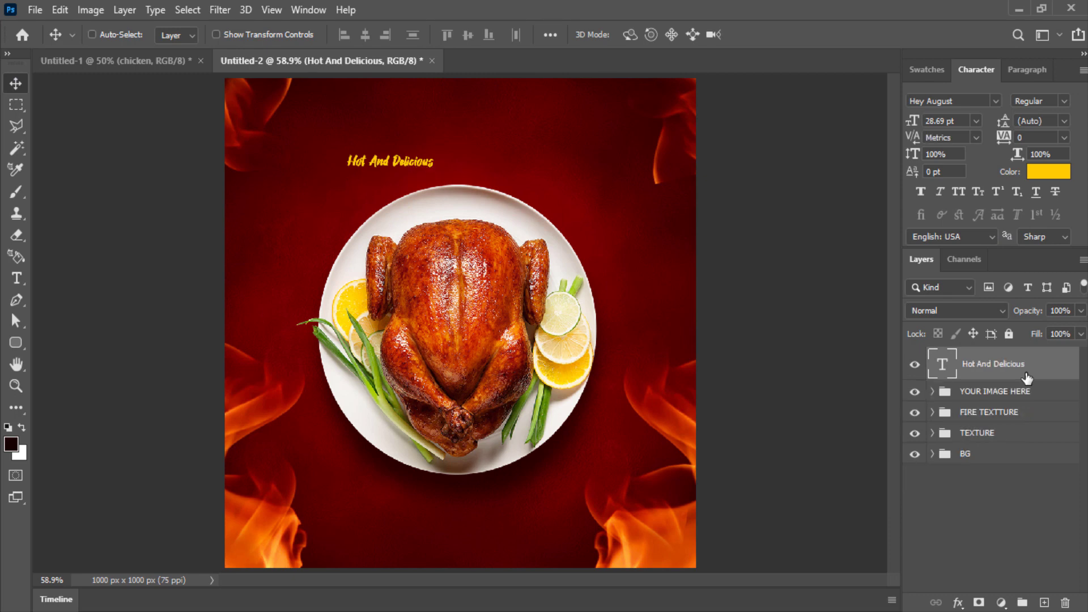
left_click_drag(442, 140, 464, 117)
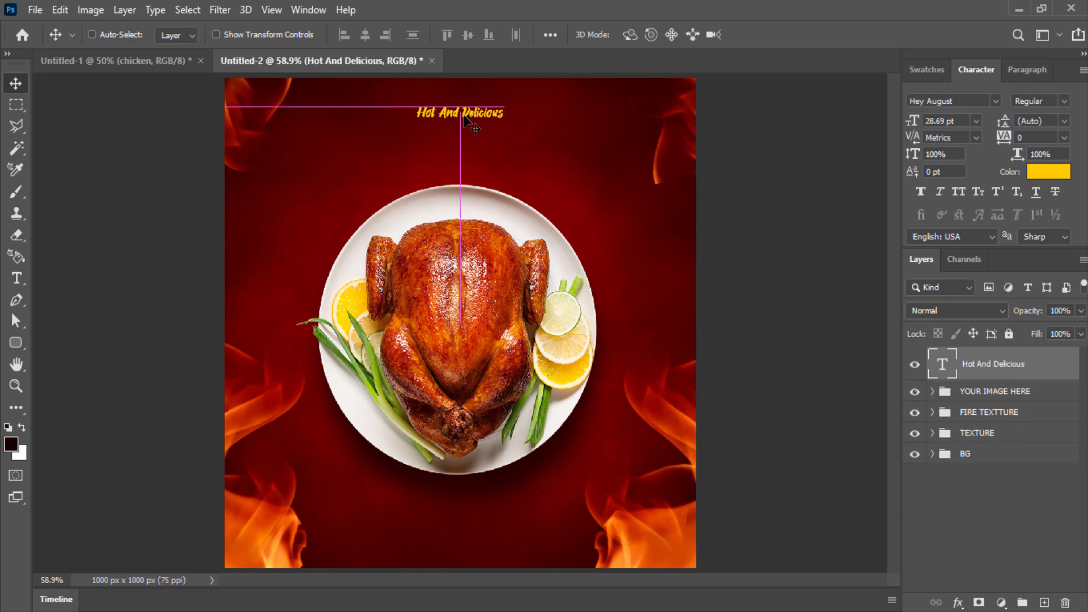
Add a 'Chicken' text layer above the plate, set in the Badcats font
left_click(19, 275)
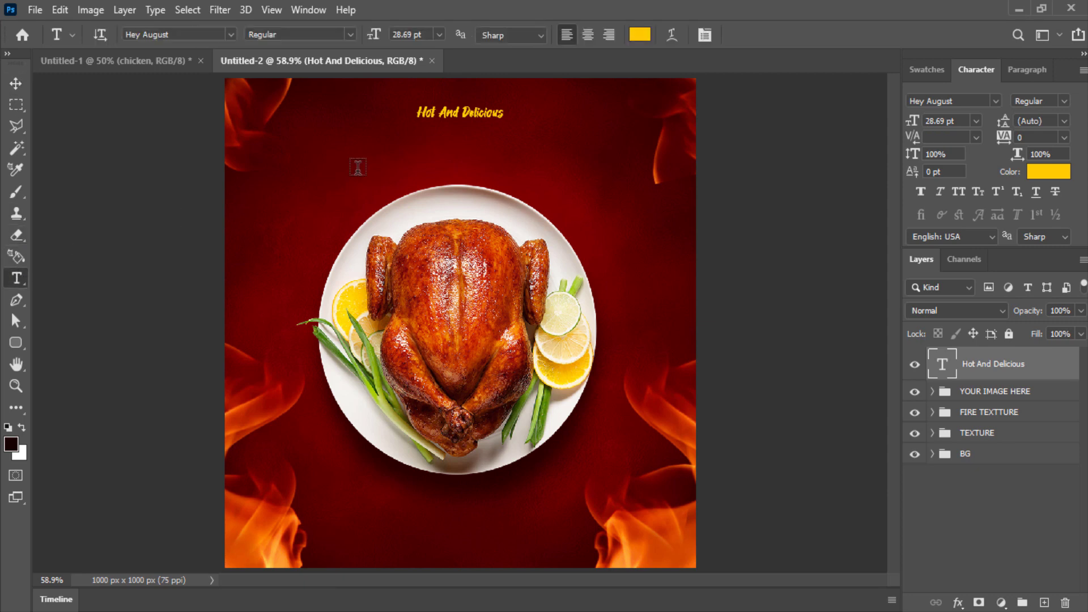
left_click(358, 167)
key("BackSpace")
type("Chicken")
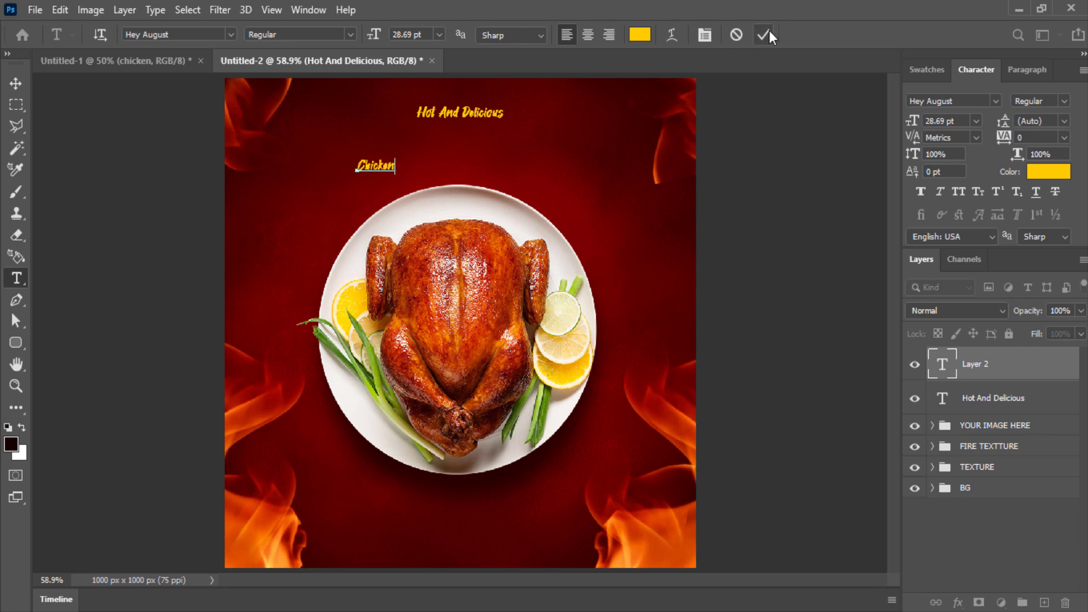
left_click(765, 35)
left_click(972, 100)
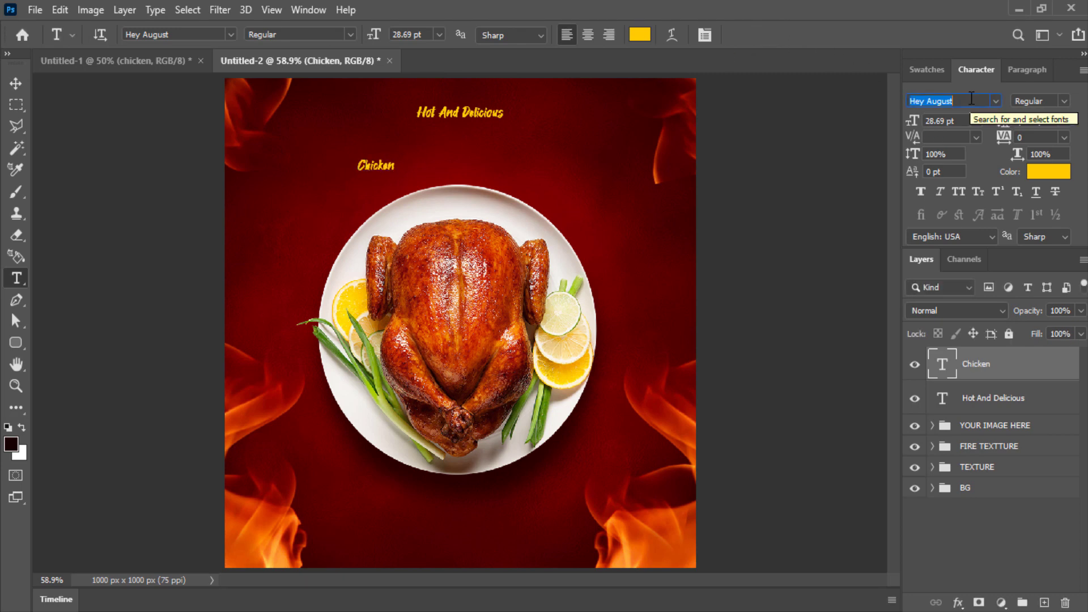
type("Badcats")
left_click(1005, 151)
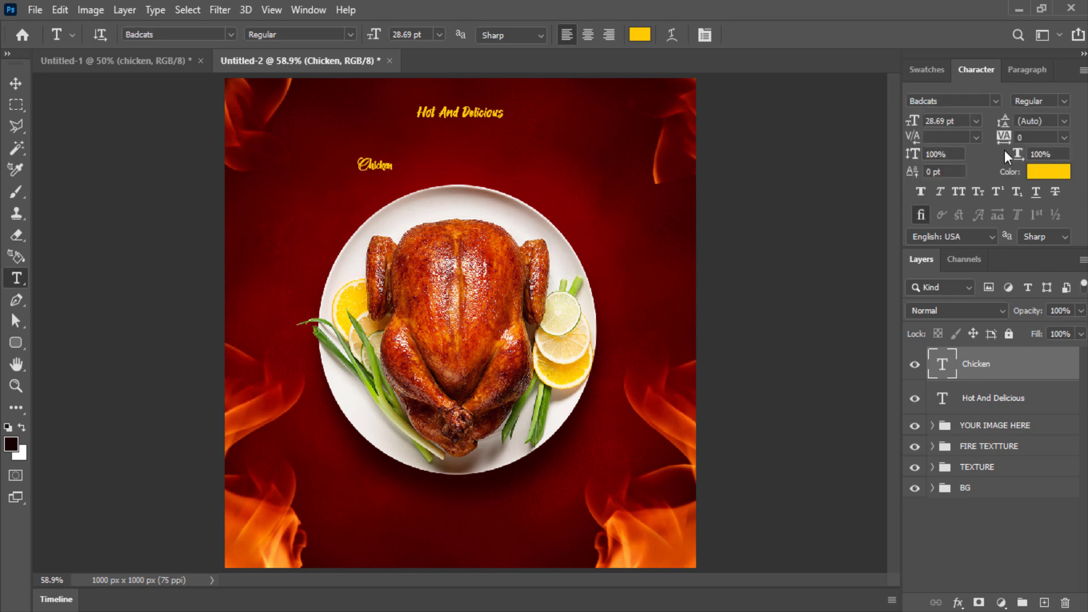
Enlarge the Chicken text and move it up above the plate
key("ctrl+t")
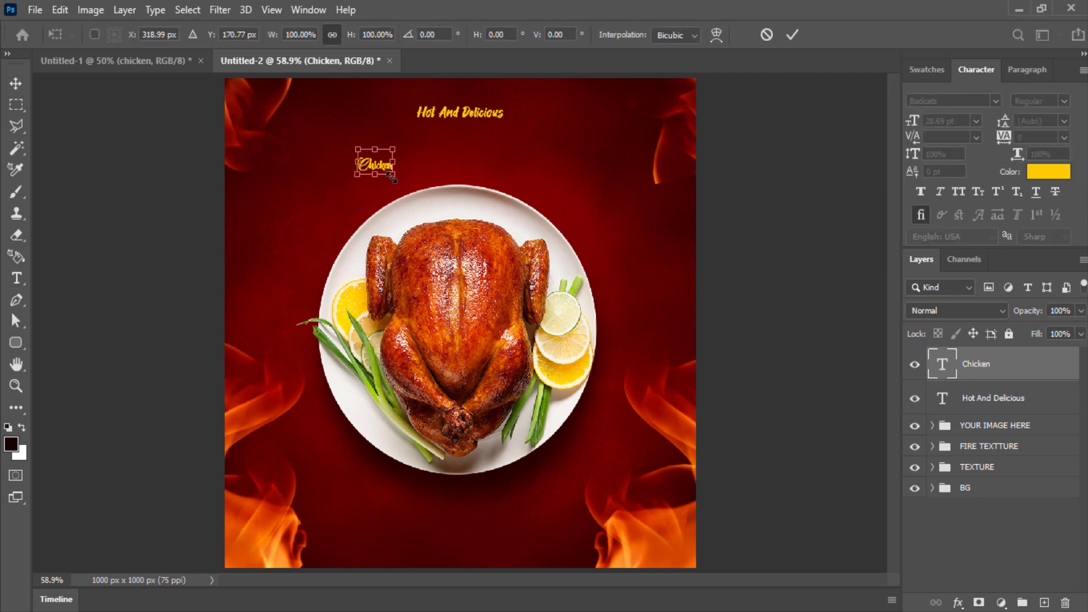
left_click_drag(392, 178, 592, 265)
key("Return")
key("v")
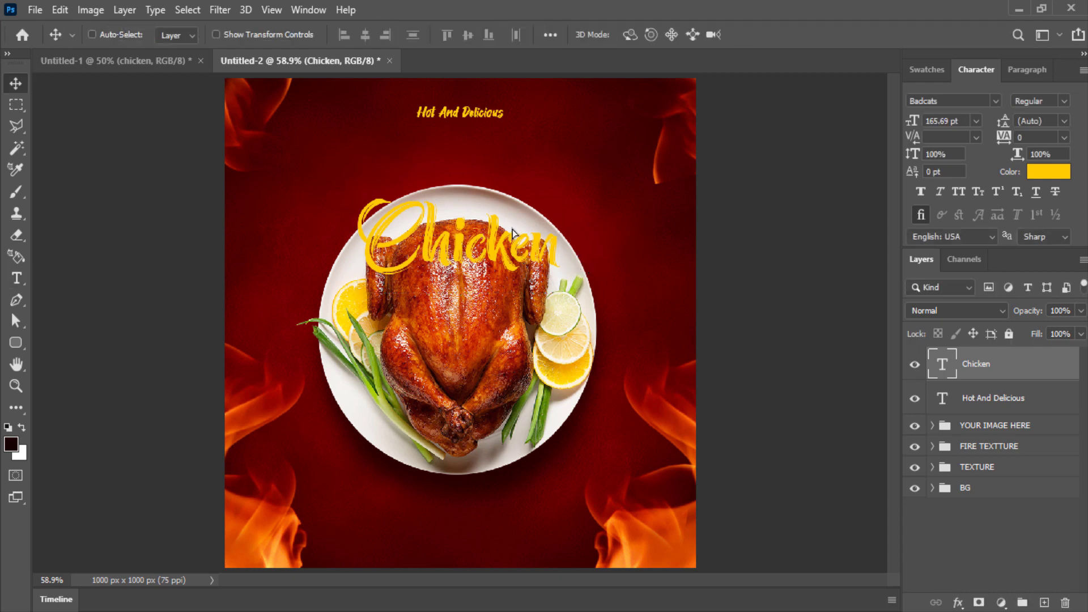
left_click_drag(512, 234, 507, 154)
Enlarge Hot And Delicious above Chicken's right side, then fine-tune both positions
right_click(483, 119)
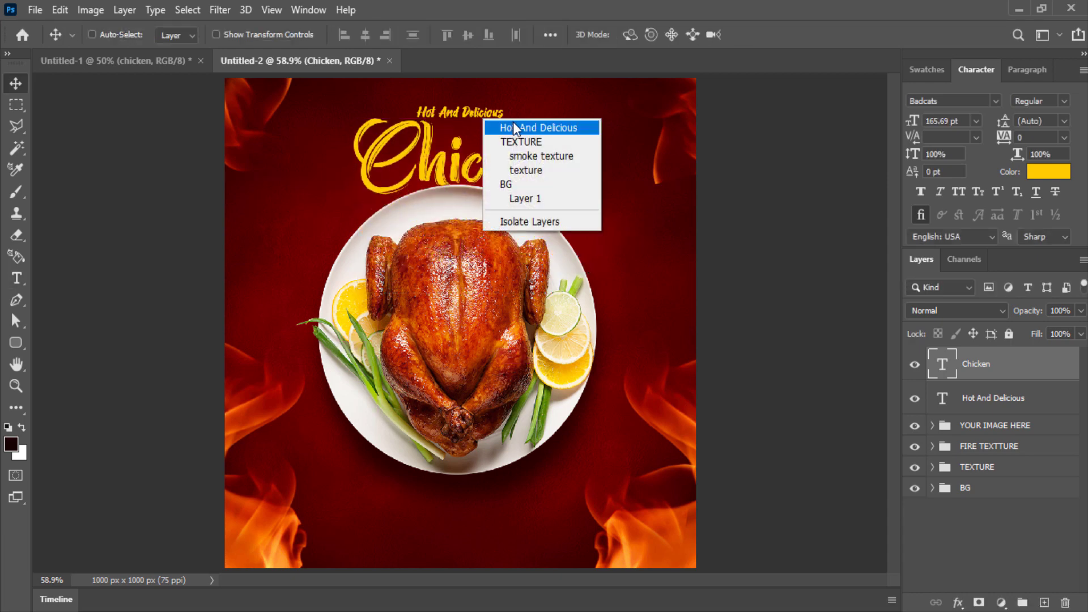
left_click(516, 127)
left_click_drag(471, 113, 501, 119)
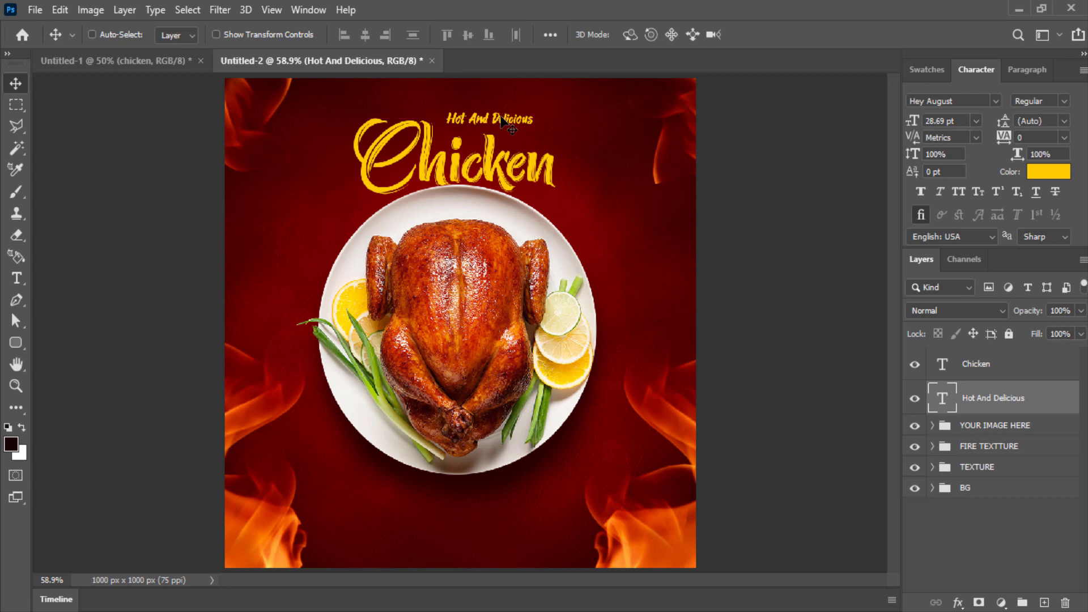
key("ctrl+t")
mouse_move(534, 127)
left_mouse_down()
mouse_move(561, 140)
mouse_move(542, 131)
left_mouse_up()
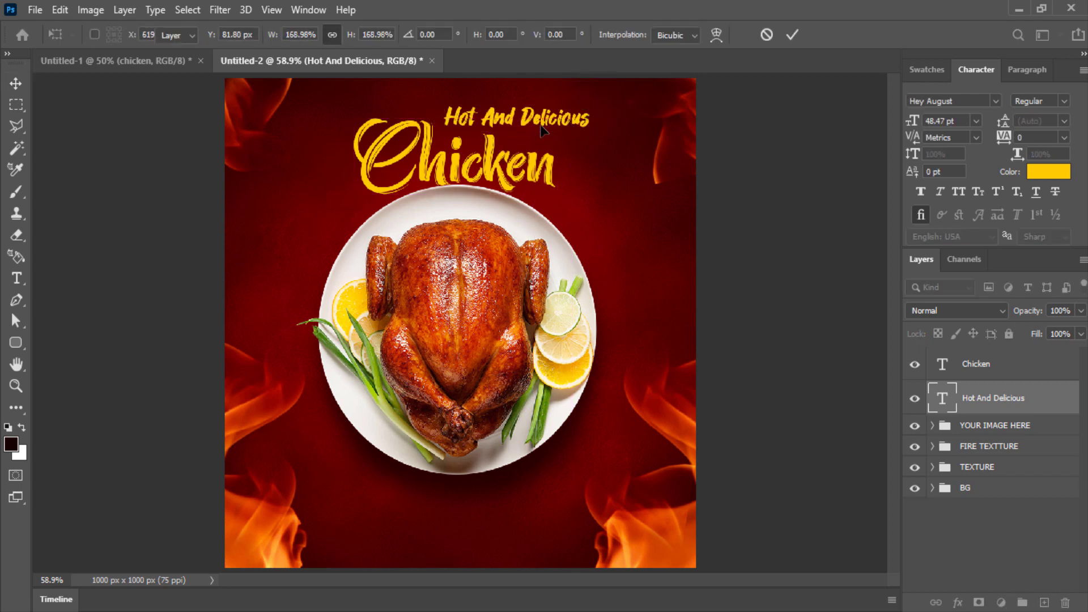
key("Return")
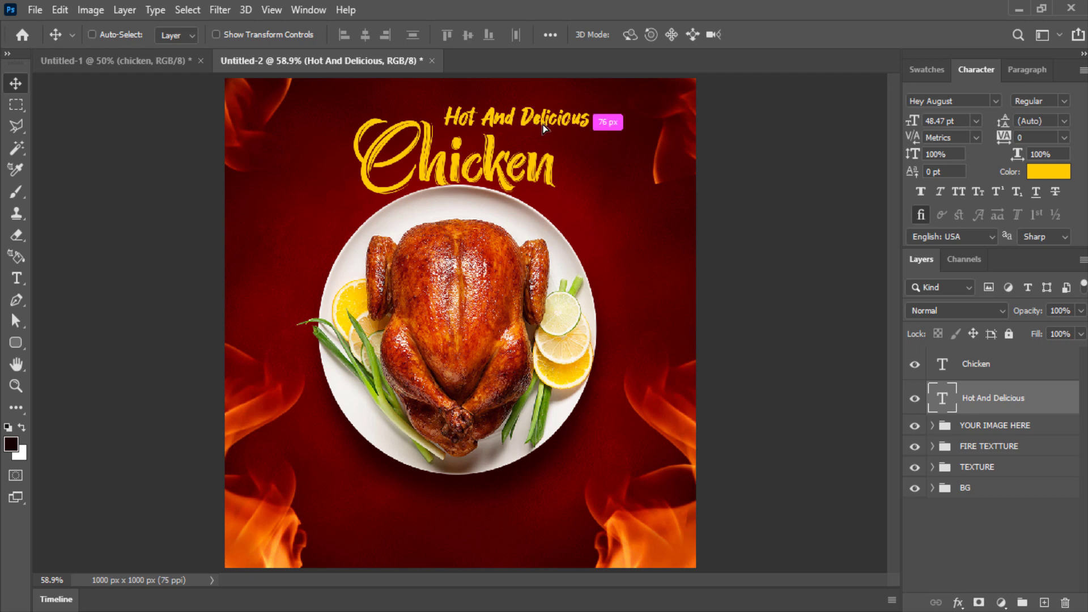
left_click_drag(548, 125, 542, 127)
right_click(538, 177)
left_click(555, 186)
left_click_drag(553, 180, 543, 170)
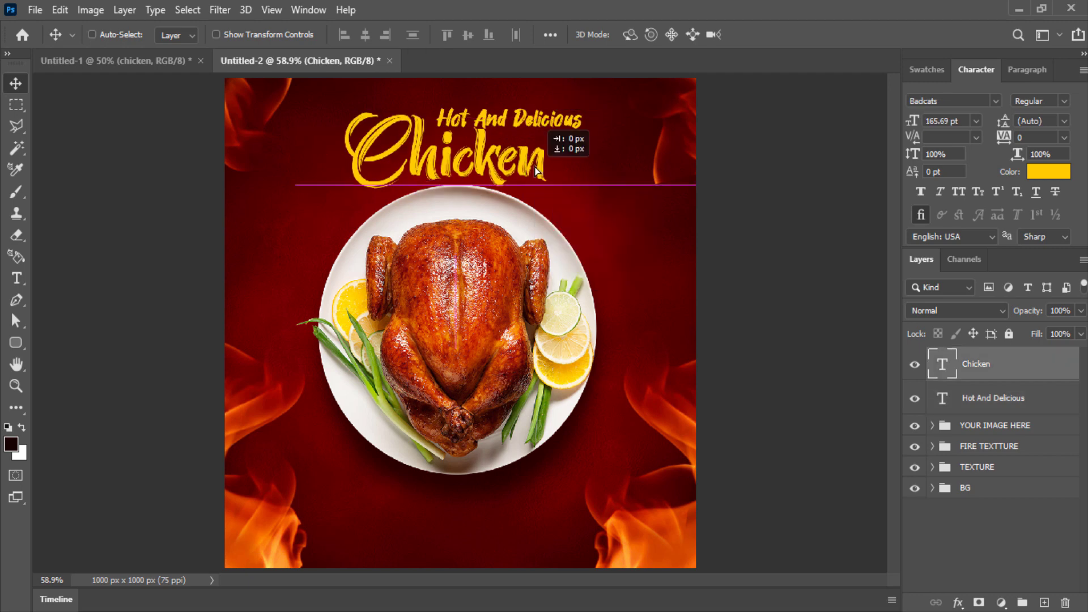
Change the Chicken text colour to white (ffffff) and nudge it down
left_click(1053, 175)
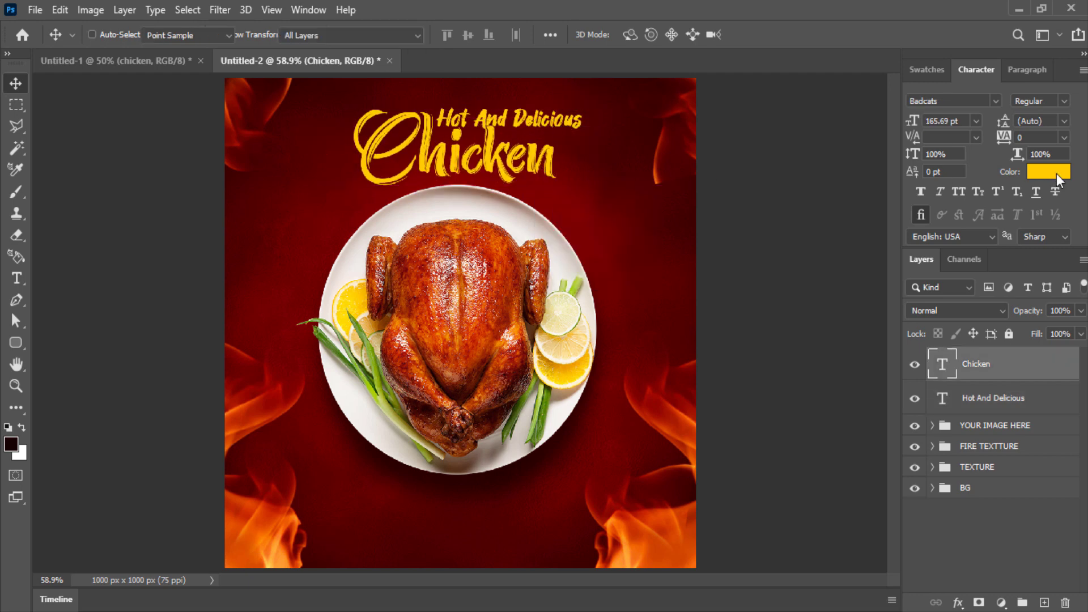
type("ffffff")
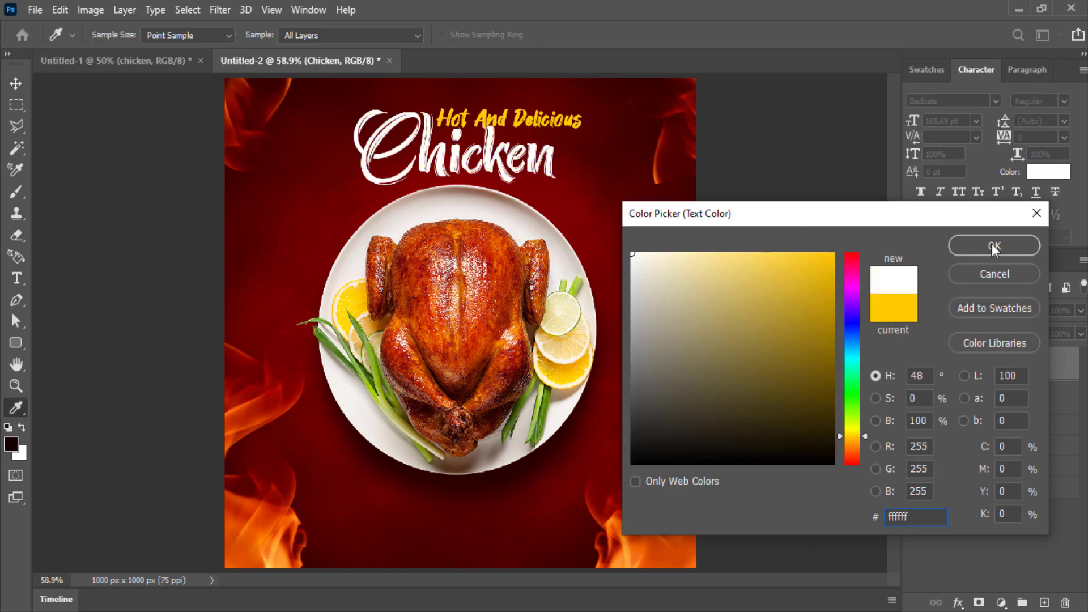
left_click(995, 245)
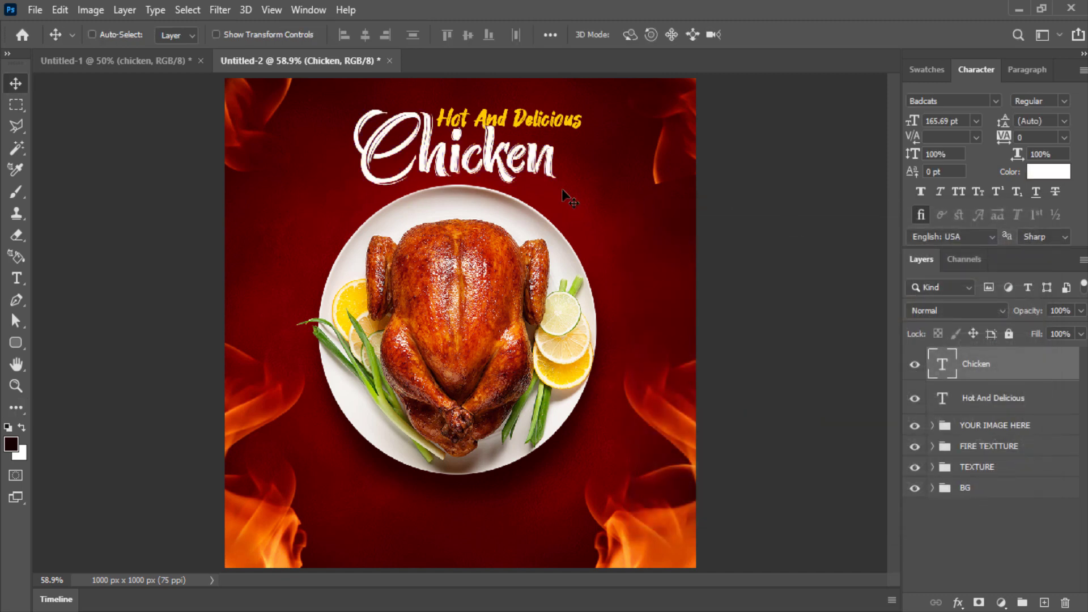
key("Down")
key("Down")
key("Down")
key("Down")
key("Down")
key("Down")
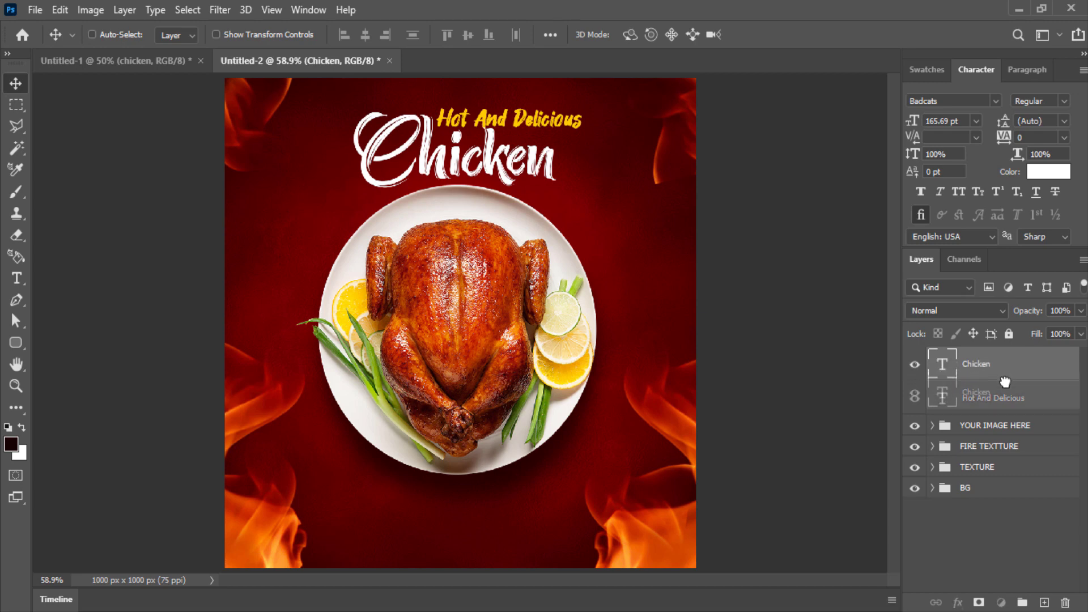
Stack Chicken below Hot And Delicious and raise Hot And Delicious slightly
left_click_drag(1004, 361, 1005, 403)
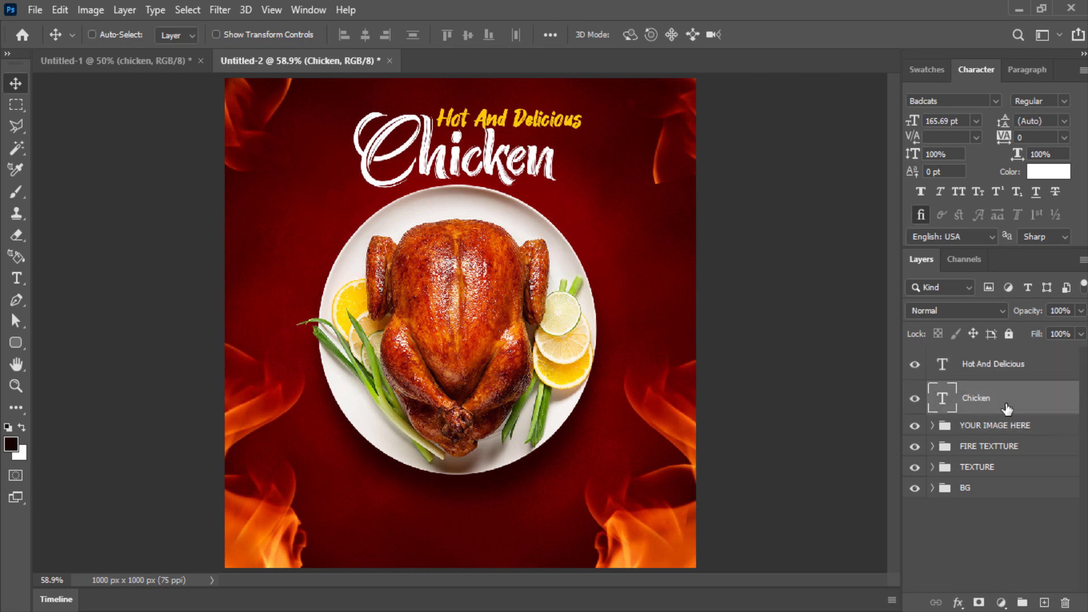
left_click(995, 364)
left_click_drag(584, 168, 583, 165)
key("Up")
key("Up")
key("Up")
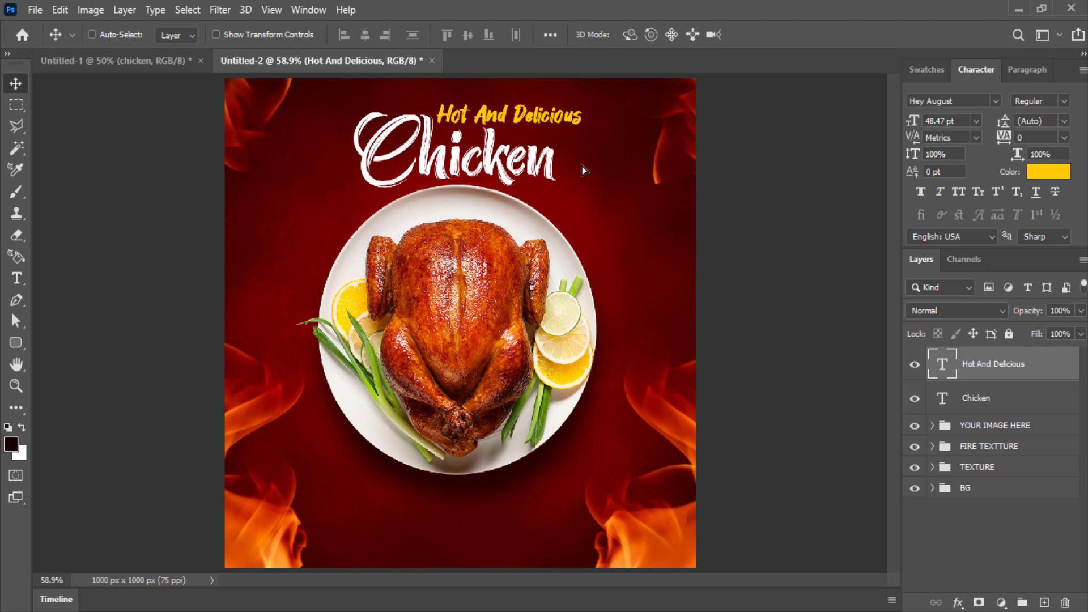
key("Up")
key("Up")
key("Up")
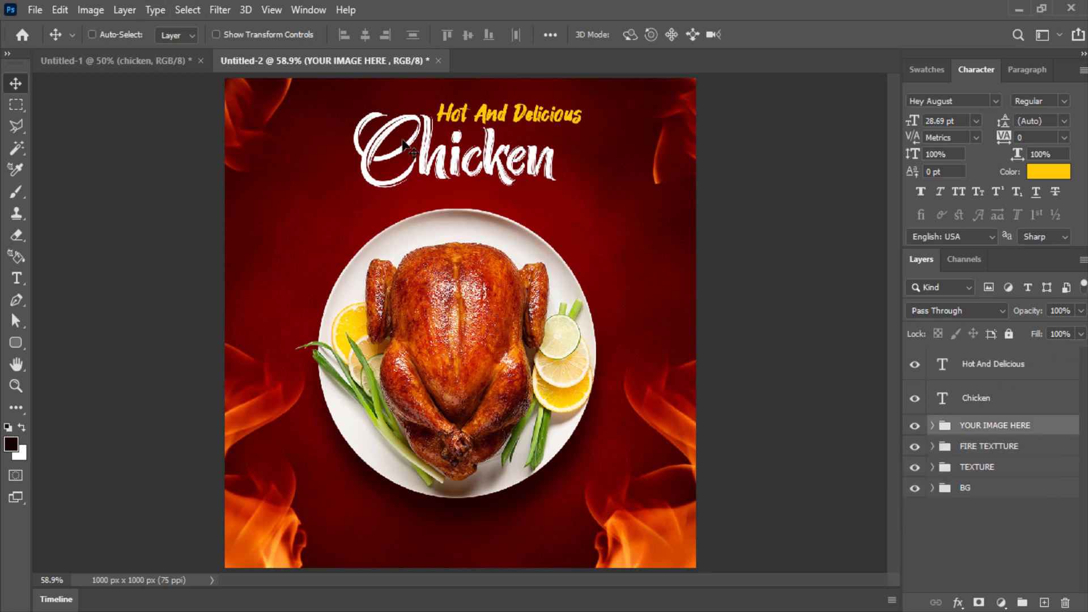
Shift the Chicken title about 28 px left
right_click(402, 141)
left_click(461, 150)
left_click_drag(461, 152, 445, 152)
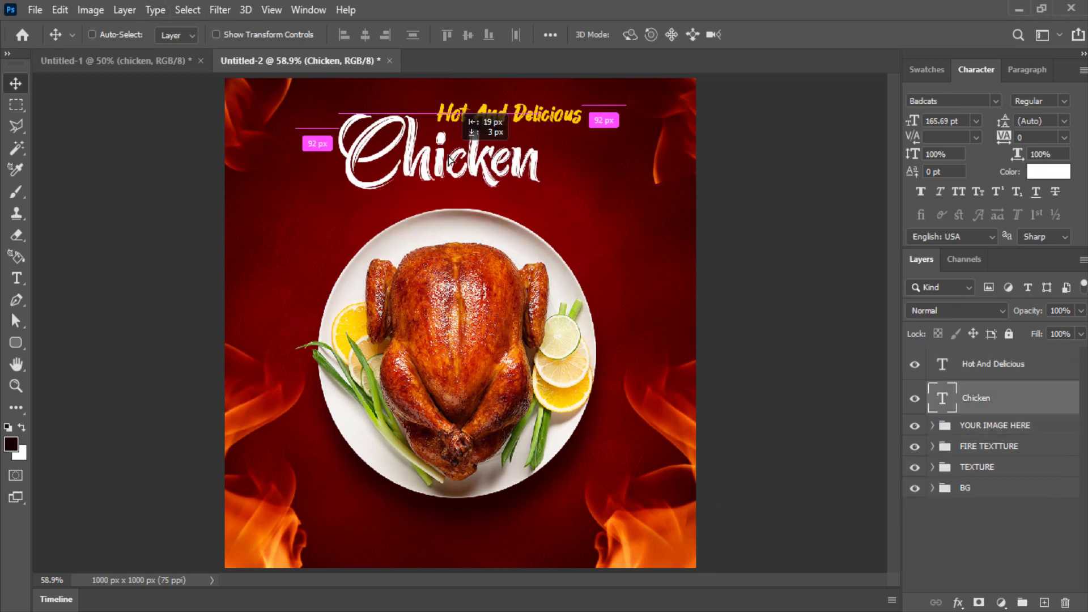
Scale Hot And Delicious down slightly and place a copy below Chicken
right_click(488, 118)
left_click(577, 125)
key("ctrl+t")
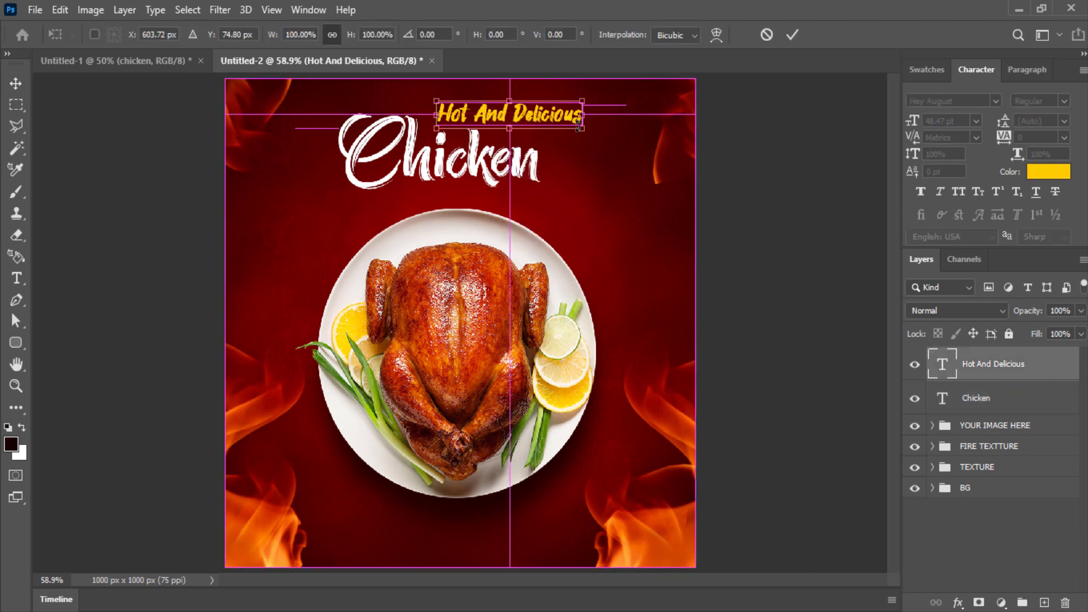
left_click_drag(578, 127, 508, 116)
key("Return")
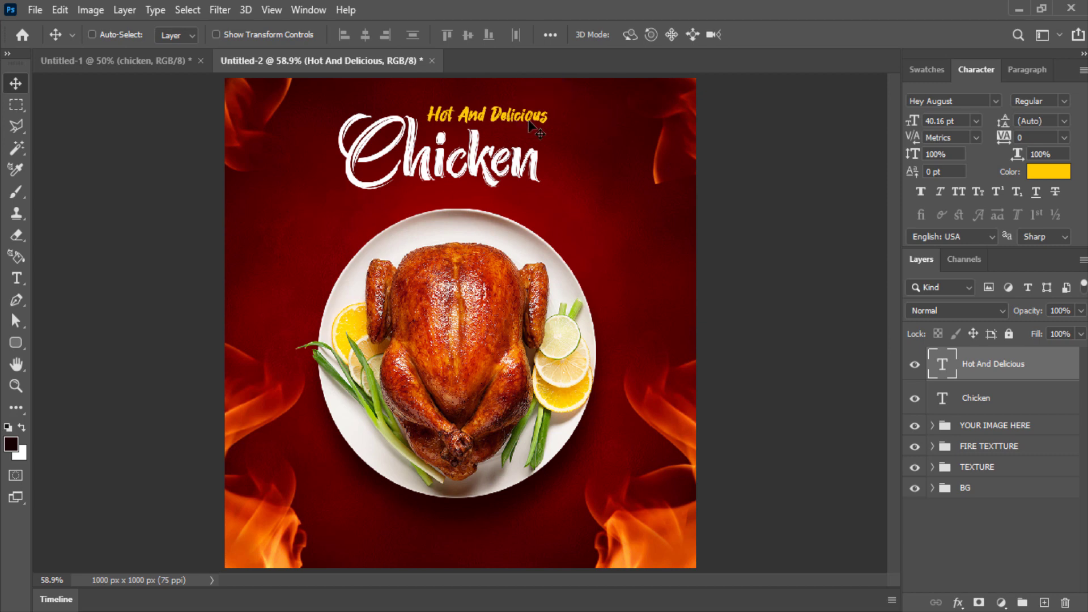
left_click_drag(529, 120, 528, 201)
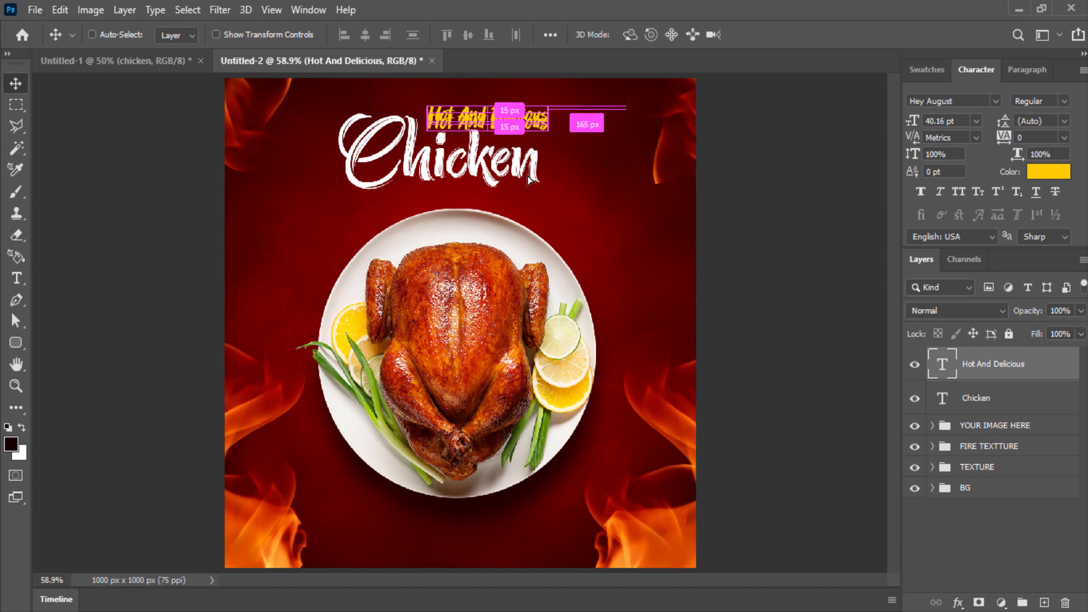
Replace the copied line's text with 'In The Town'
key("t")
triple_click(514, 193)
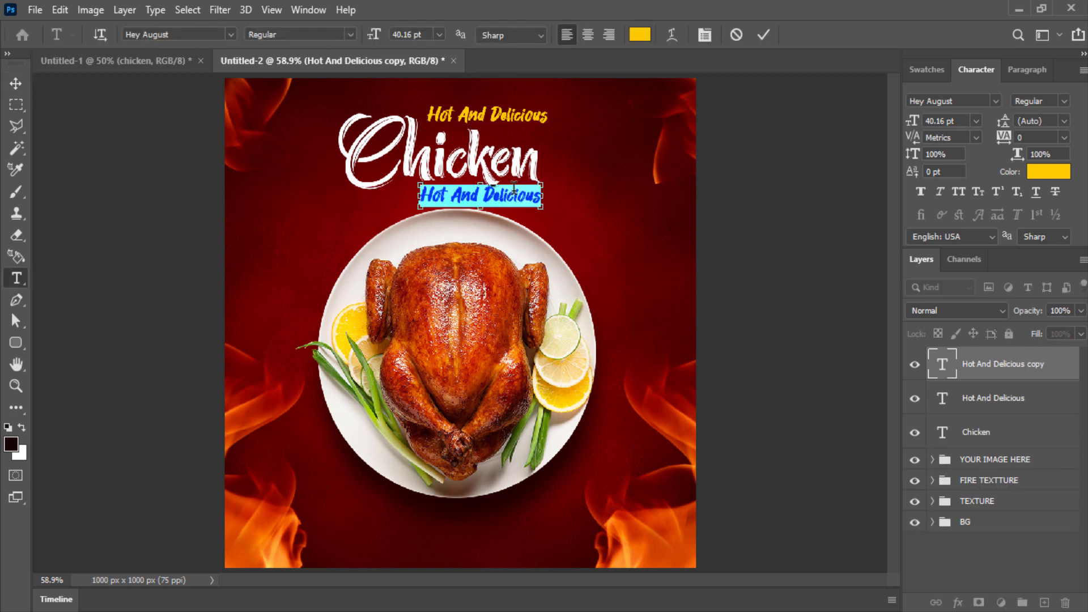
type("In The Town")
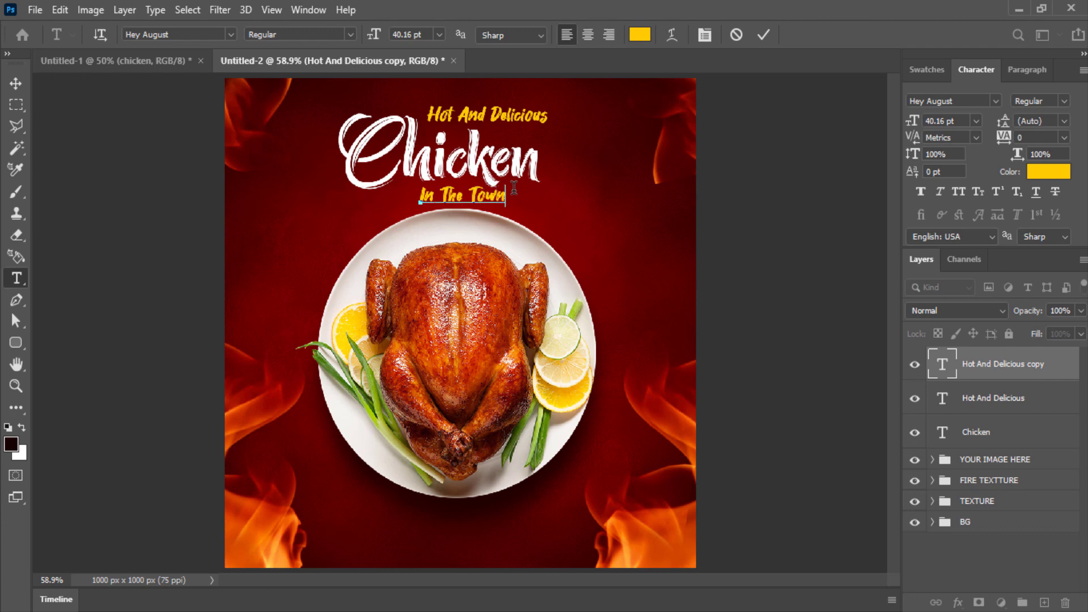
left_click(764, 35)
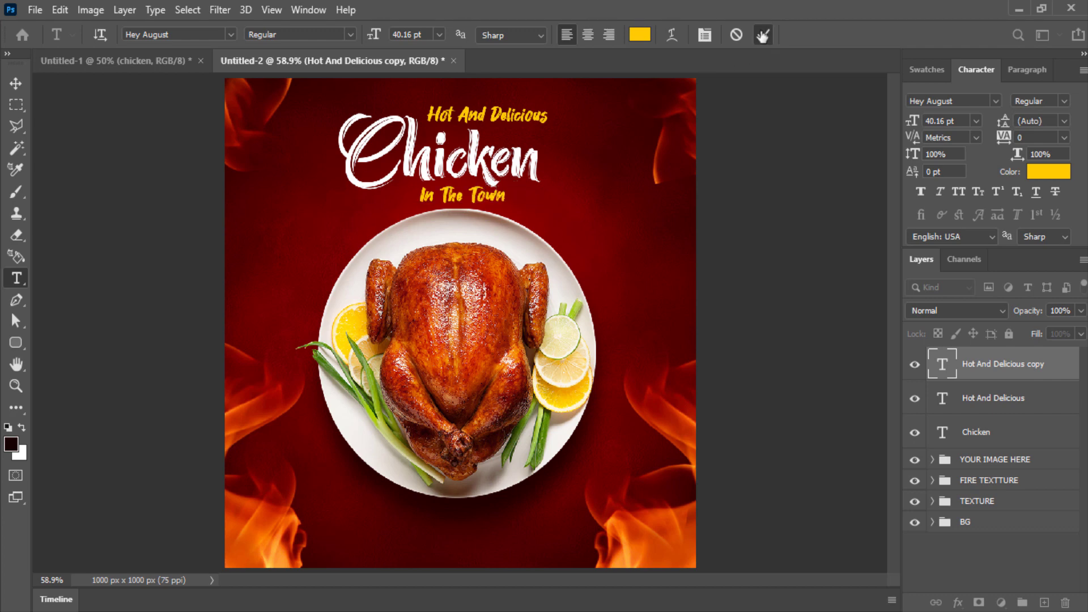
Centre In The Town under Chicken and enlarge it slightly
left_click(16, 84)
mouse_move(396, 186)
left_mouse_down()
mouse_move(497, 221)
mouse_move(525, 218)
left_mouse_up()
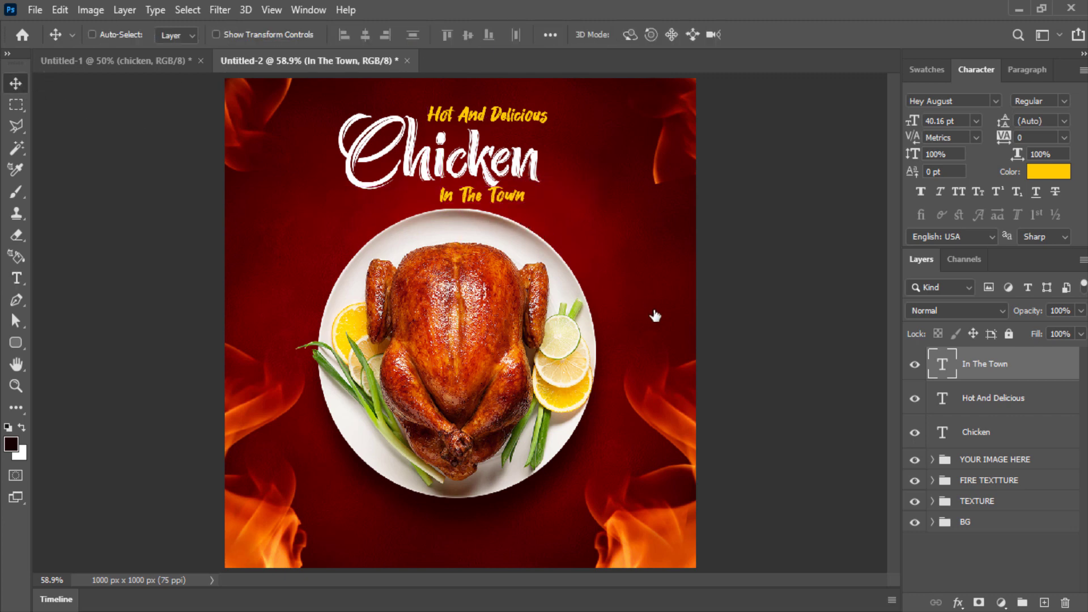
key("ctrl")
key("ctrl+t")
left_click_drag(526, 203, 562, 225)
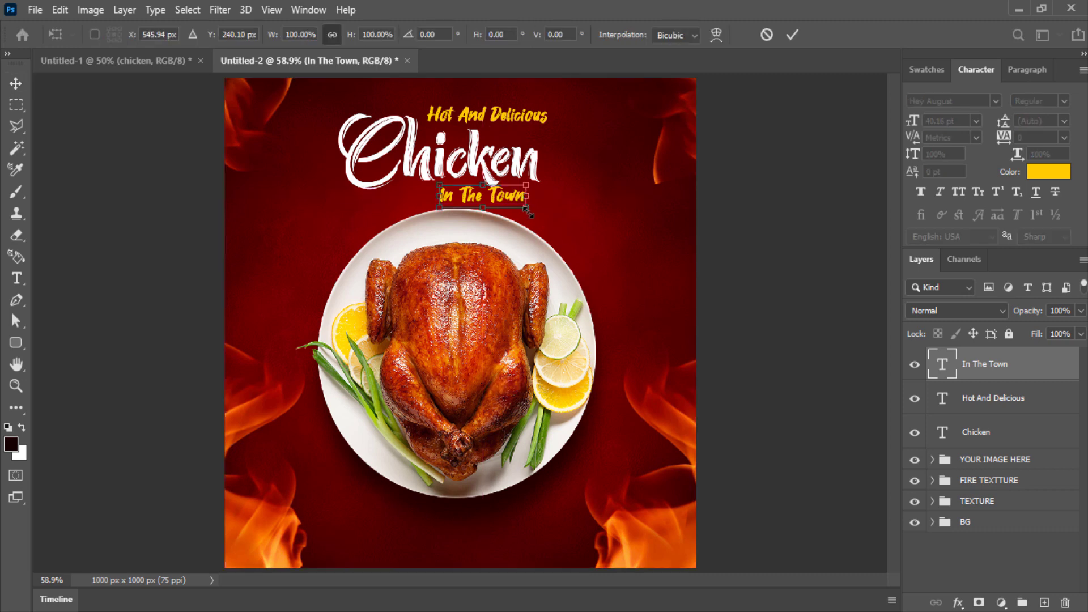
key("Return")
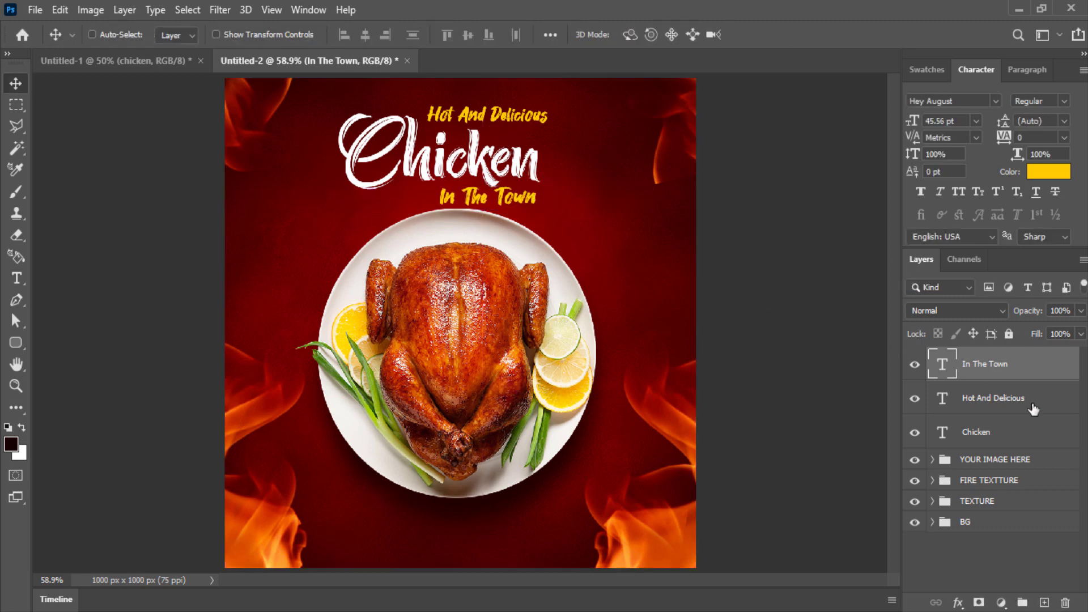
Move the In The Town layer below Chicken in the layer stack
left_click(1023, 400)
left_click_drag(1021, 406, 1023, 445)
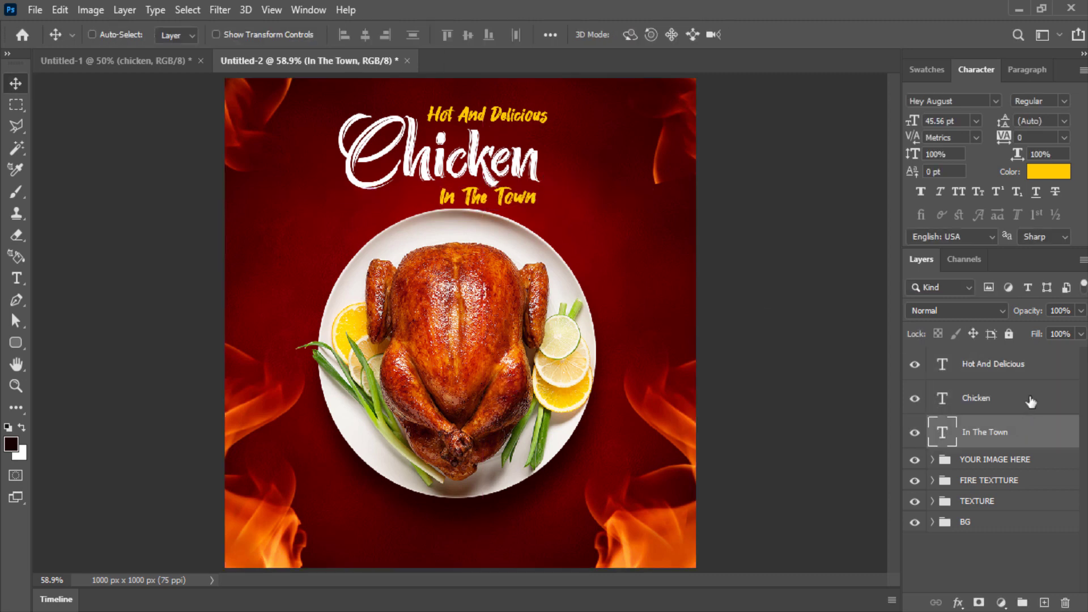
left_click(1028, 400)
key("ctrl+t")
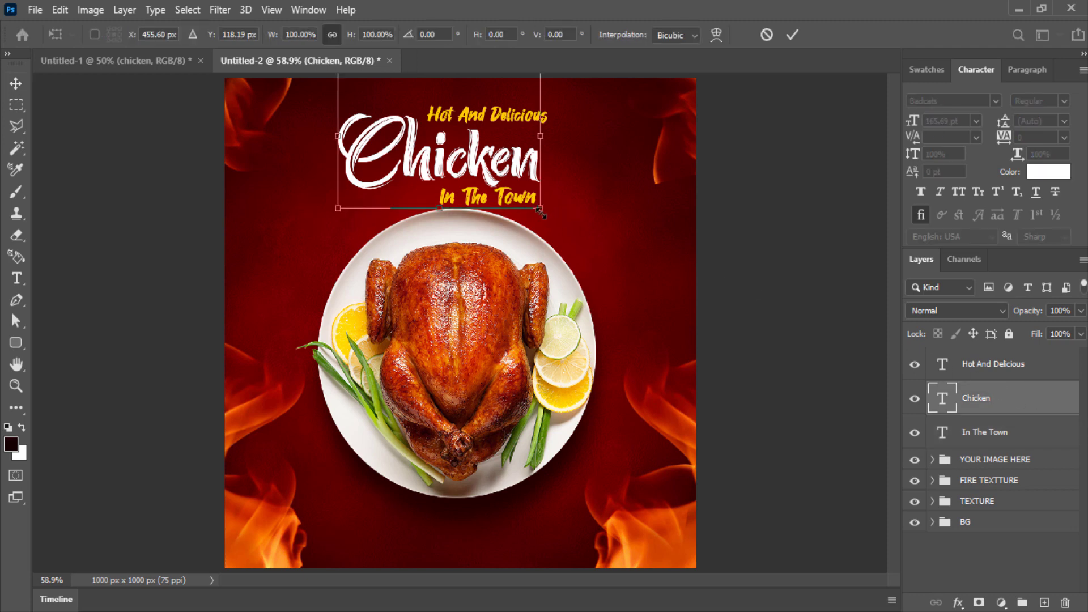
Scale the Chicken title down and nudge Hot And Delicious slightly lower
mouse_move(541, 210)
left_mouse_down()
mouse_move(519, 174)
mouse_move(506, 173)
left_mouse_up()
key("Return")
right_click(554, 124)
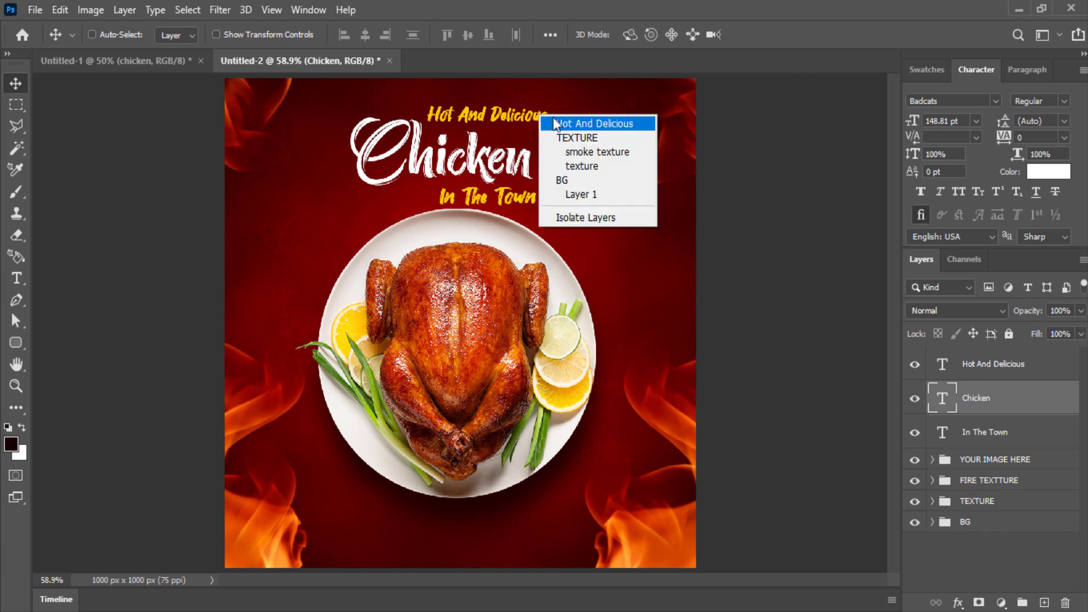
left_click(554, 123)
left_click_drag(566, 116, 567, 120)
Move In The Town left beneath Chicken and select all three title layers
right_click(533, 215)
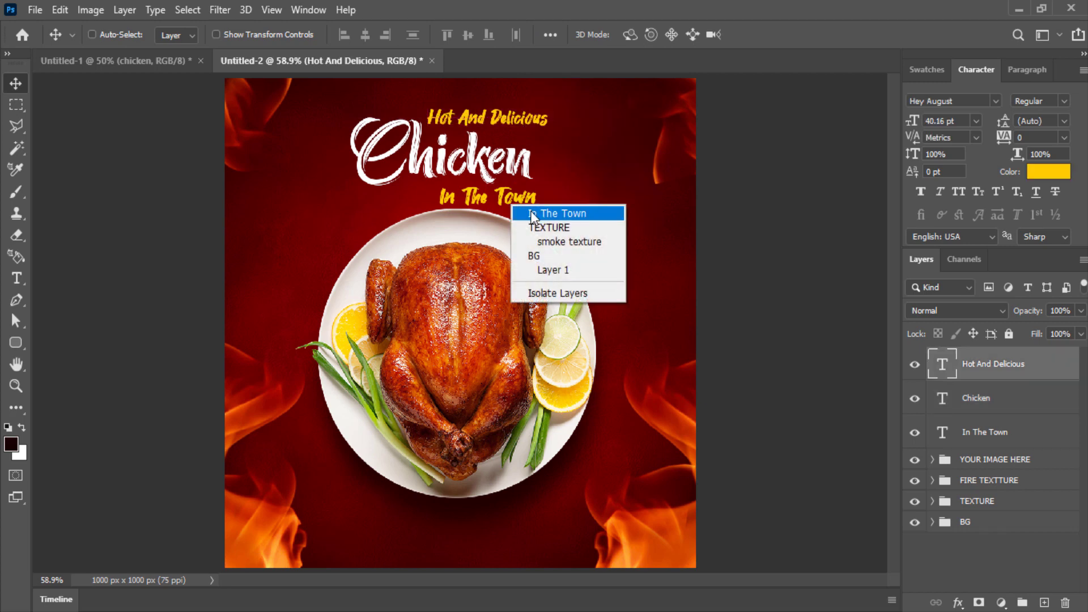
left_click(533, 214)
left_click_drag(495, 202, 510, 204)
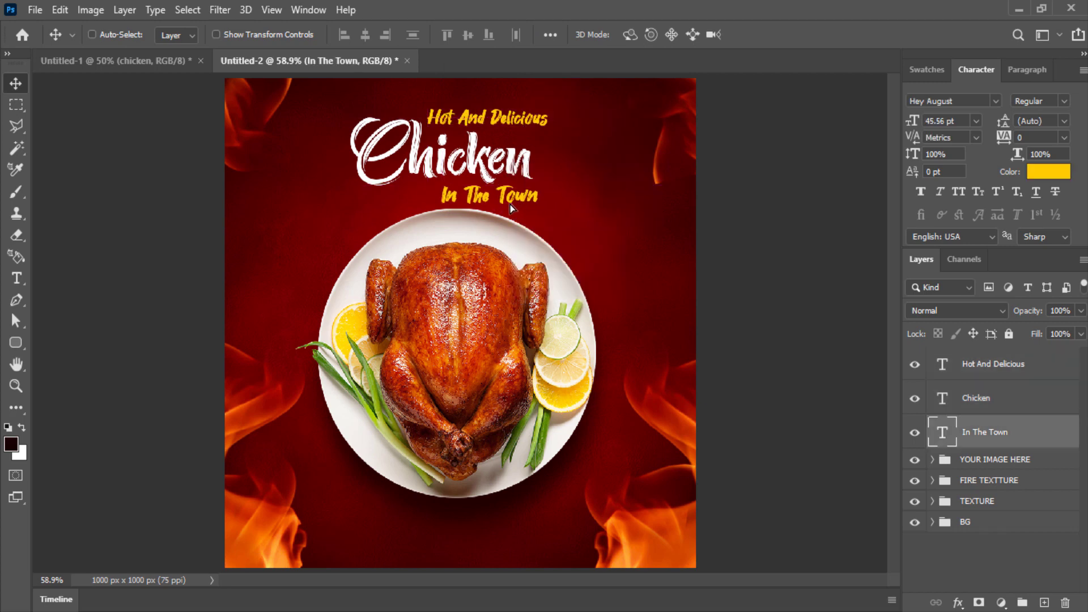
scroll(510, 204, "up", 5)
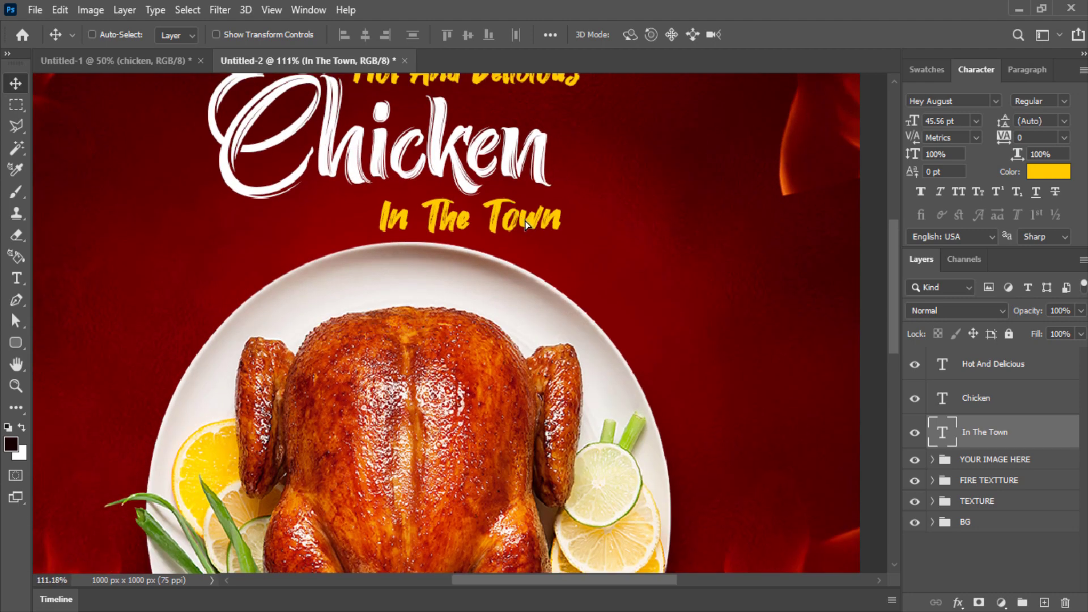
left_click_drag(526, 225, 521, 221)
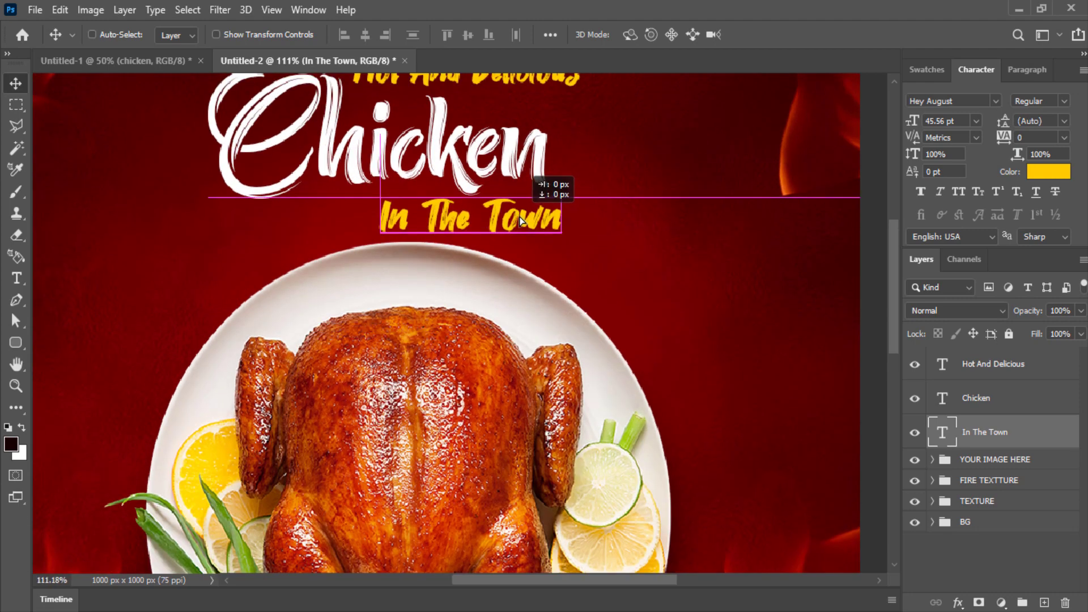
left_click_drag(522, 221, 564, 219)
scroll(462, 164, "up", 2)
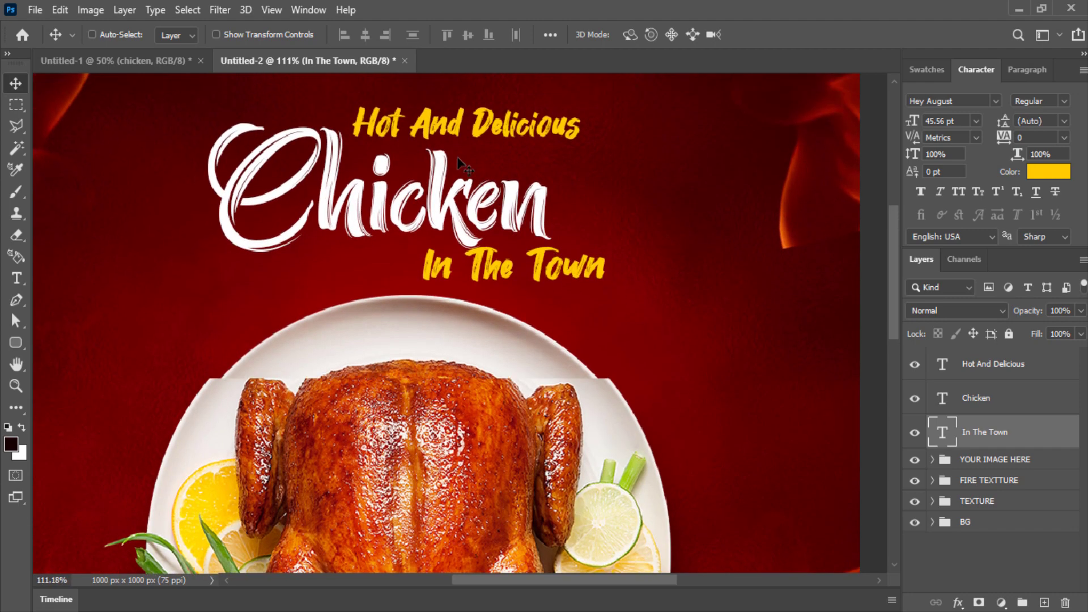
scroll(462, 164, "up", 1)
left_click_drag(493, 293, 359, 290)
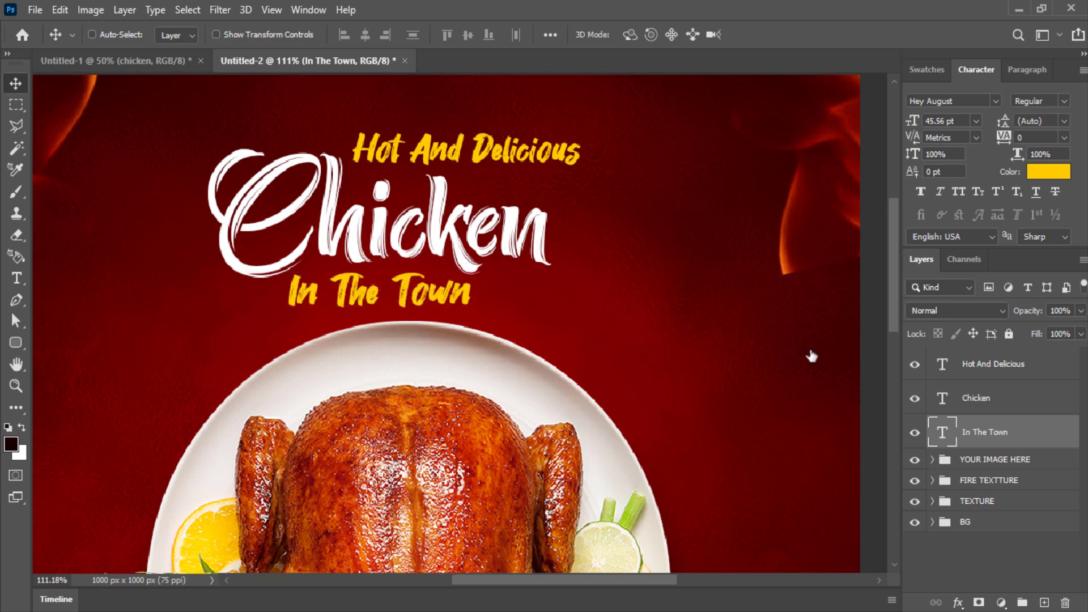
left_click(1020, 378, "ctrl")
left_click(1035, 399, "ctrl")
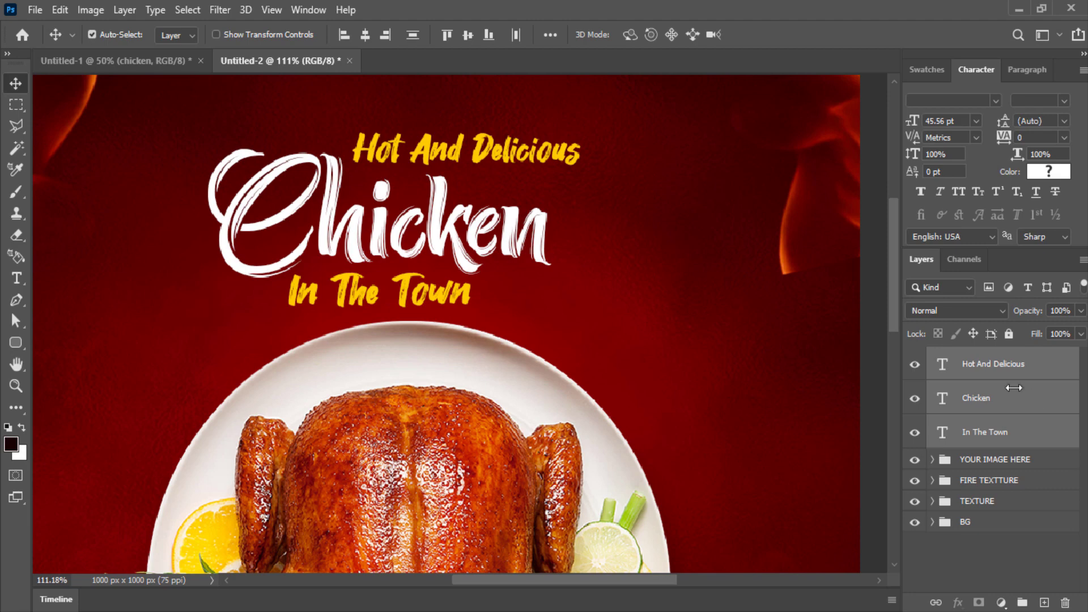
Skew the three title lines upward on the right and nudge them down
key("ctrl+t")
left_click_drag(688, 292, 672, 261)
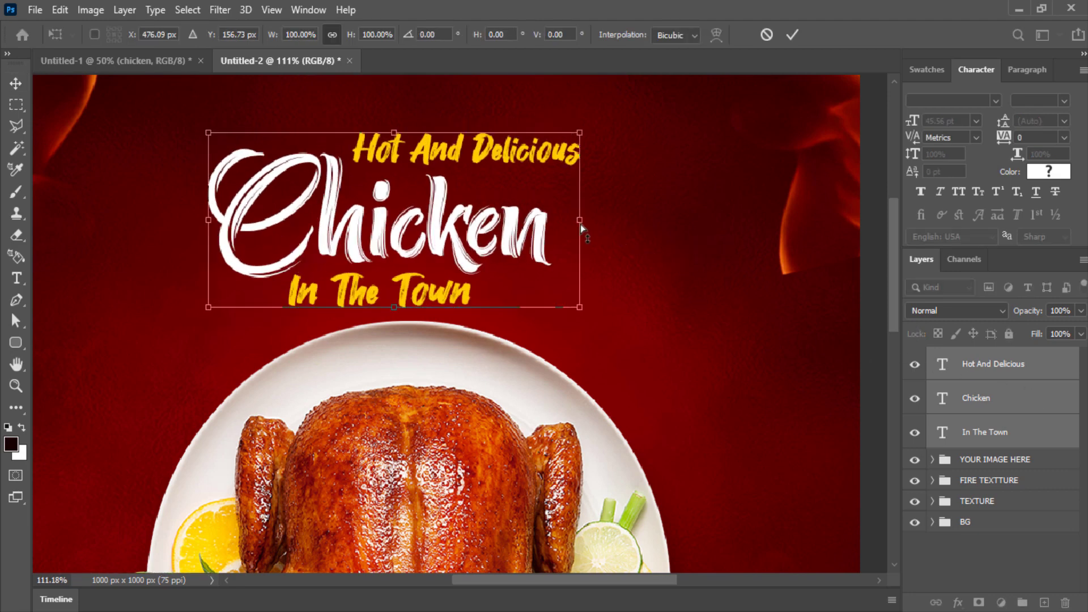
left_click_drag(581, 223, 580, 180)
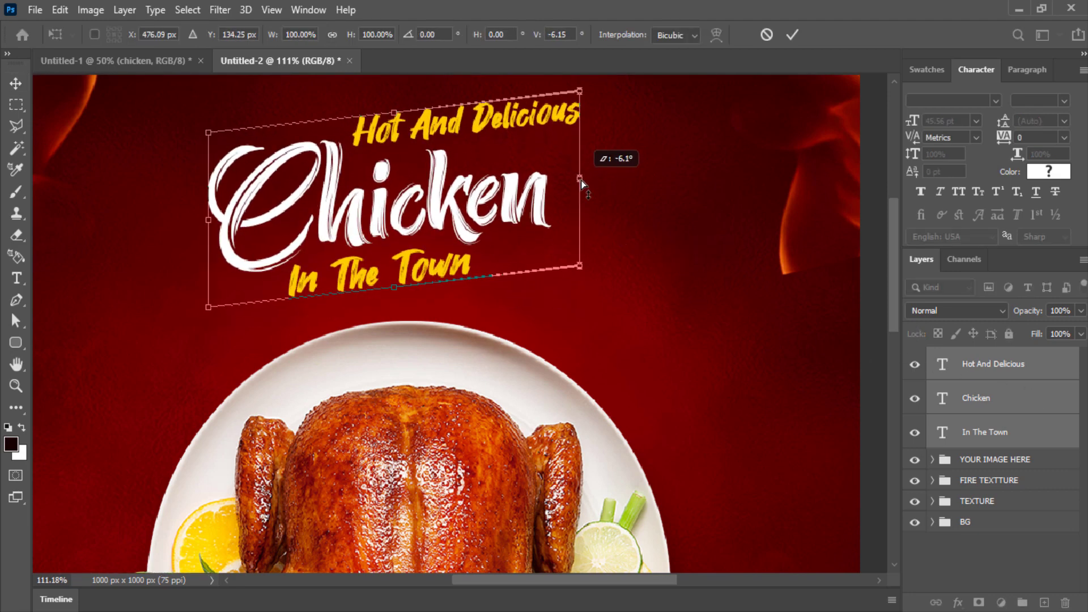
mouse_move(581, 181)
left_mouse_down()
mouse_move(518, 161)
mouse_move(514, 175)
left_mouse_up()
key("Return")
key("ctrl+0")
key("Down")
key("Down")
key("Down")
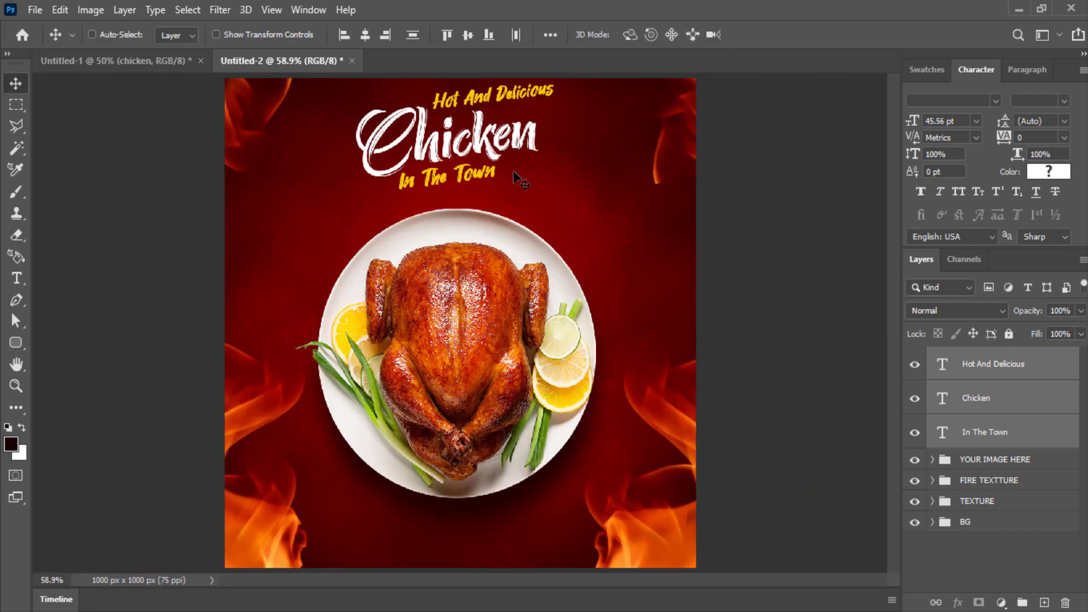
key("Down")
key("Down")
key("Down")
key("Down")
key("Down")
key("Down")
key("Down")
key("Down")
key("Down")
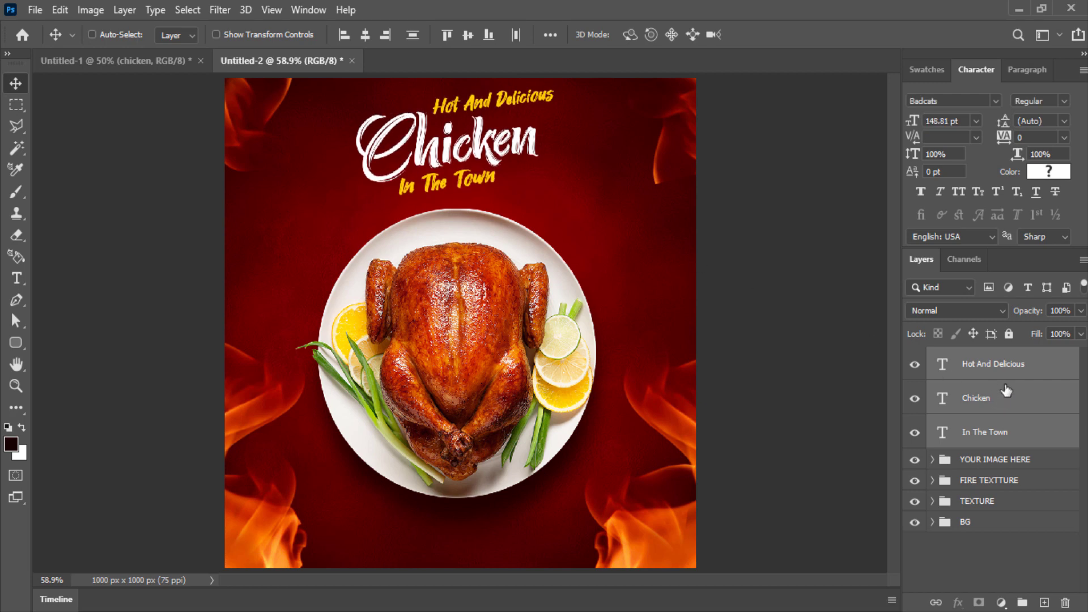
Reposition In The Town evenly beneath the right half of Chicken
left_click(976, 398)
left_click(958, 366)
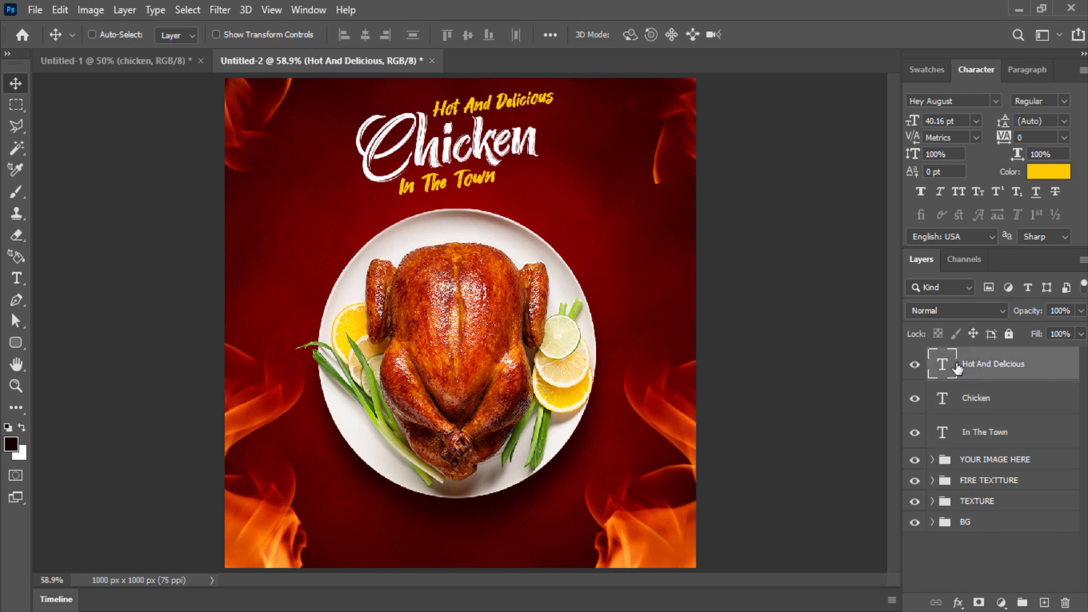
right_click(485, 182)
left_click(503, 193)
left_click_drag(503, 188, 571, 185)
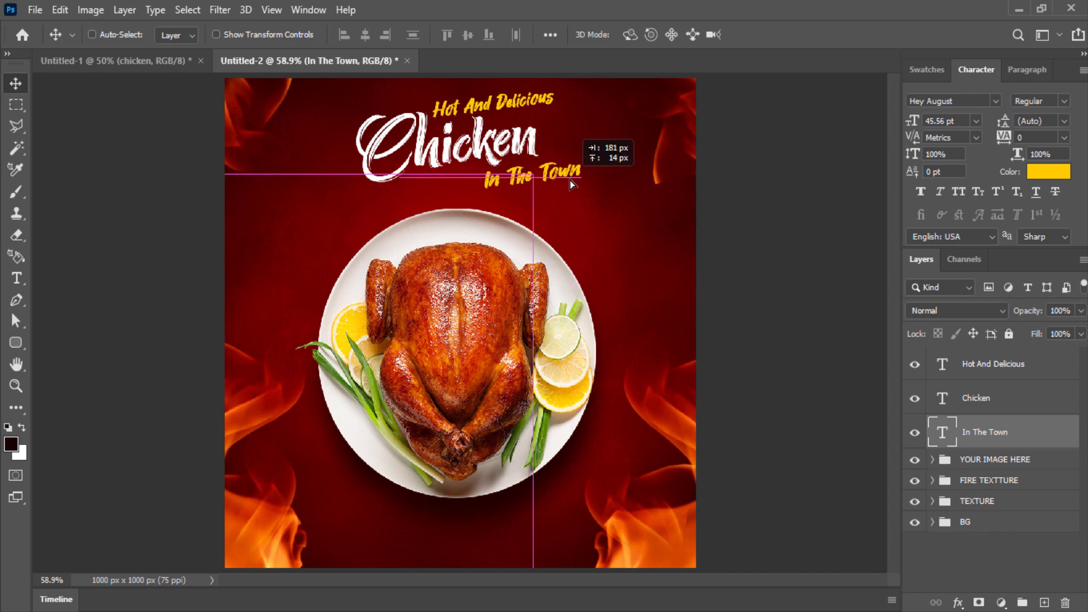
left_click_drag(572, 184, 534, 187)
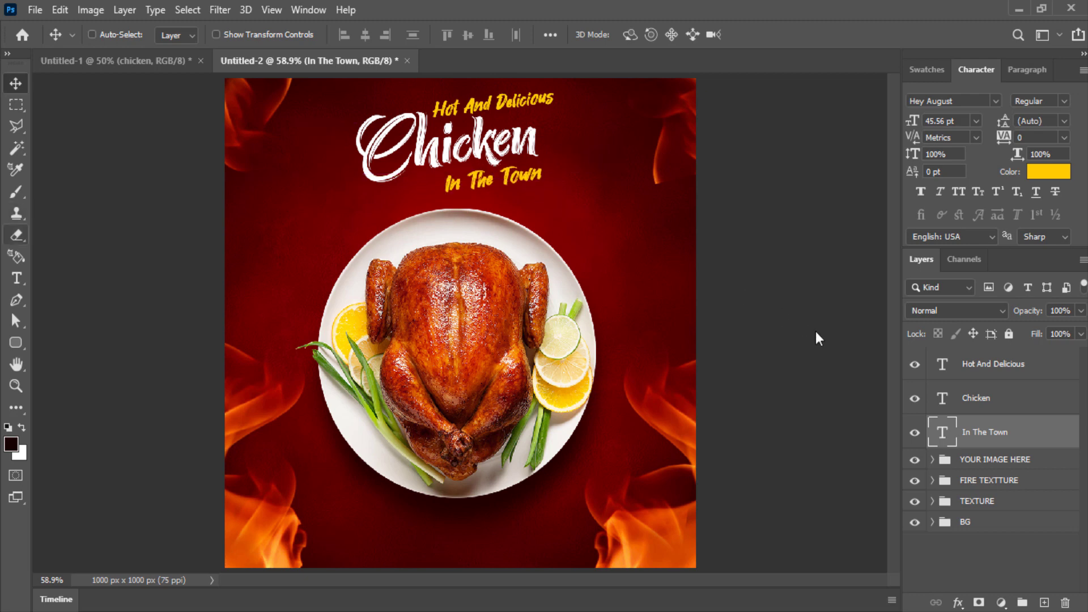
Draw a curved Pen path from left of the plate arcing up above it
left_click(16, 300)
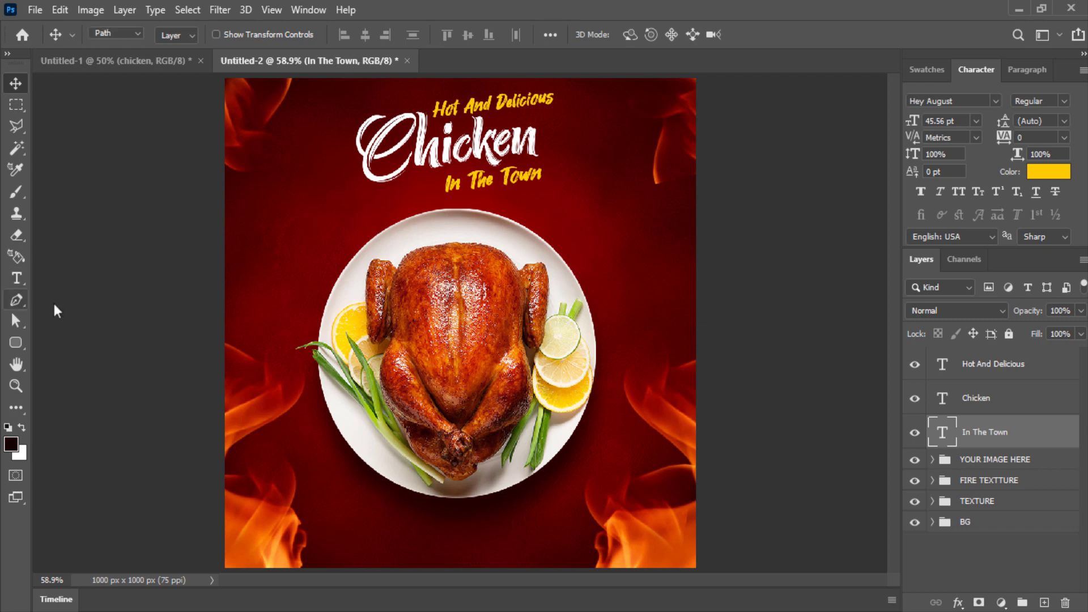
left_click(305, 327)
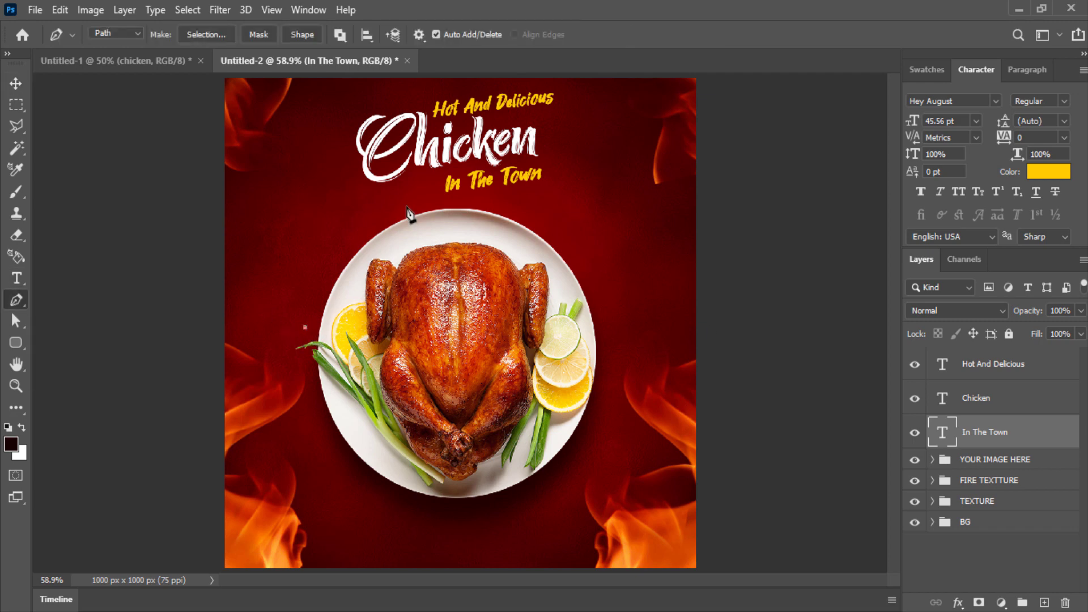
left_click_drag(406, 206, 493, 182)
left_click(16, 83)
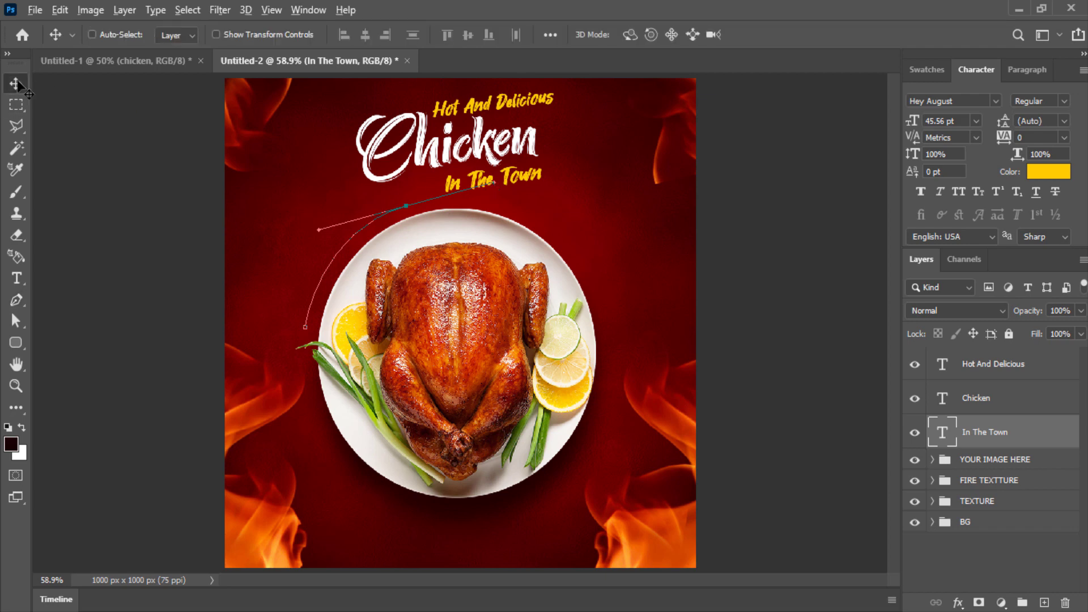
key("ctrl+plus")
left_click_drag(15, 278, 98, 297)
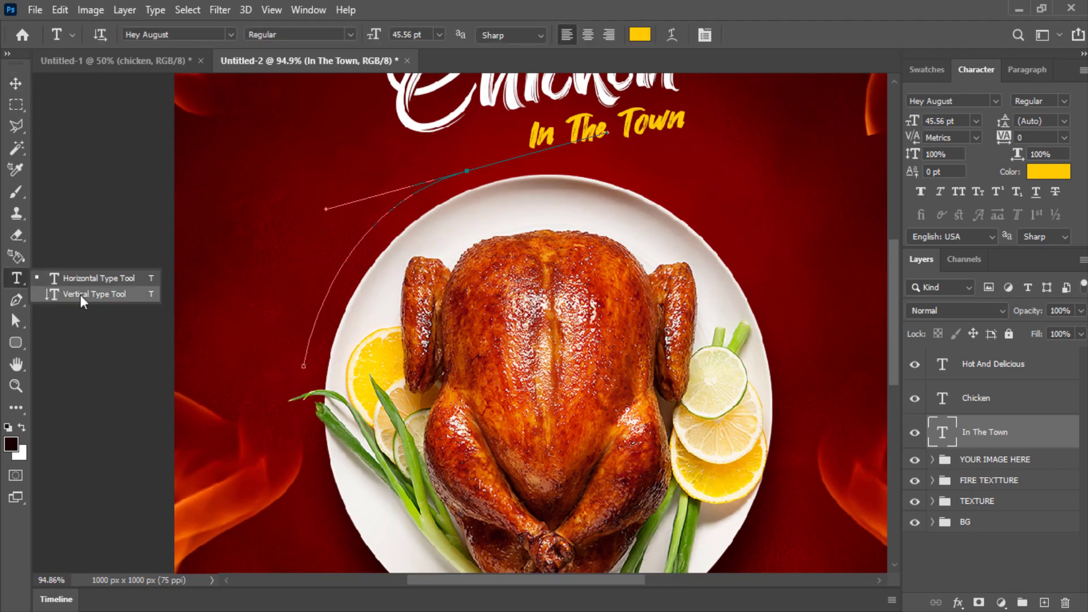
Try typing 'Crispy' as vertical text on the path, then delete and cancel it
left_click(305, 353)
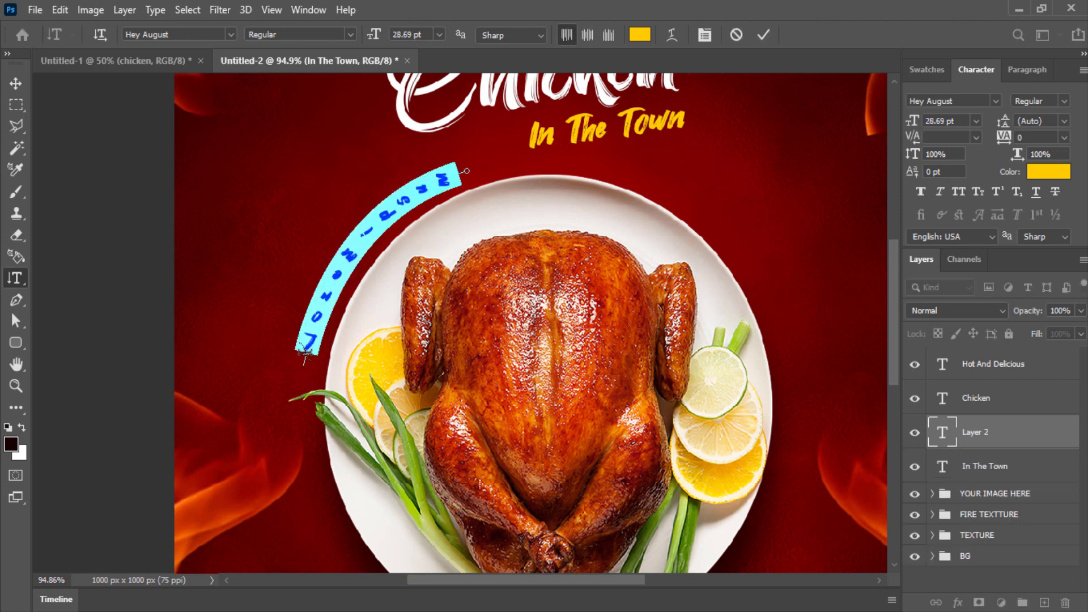
left_click(305, 353)
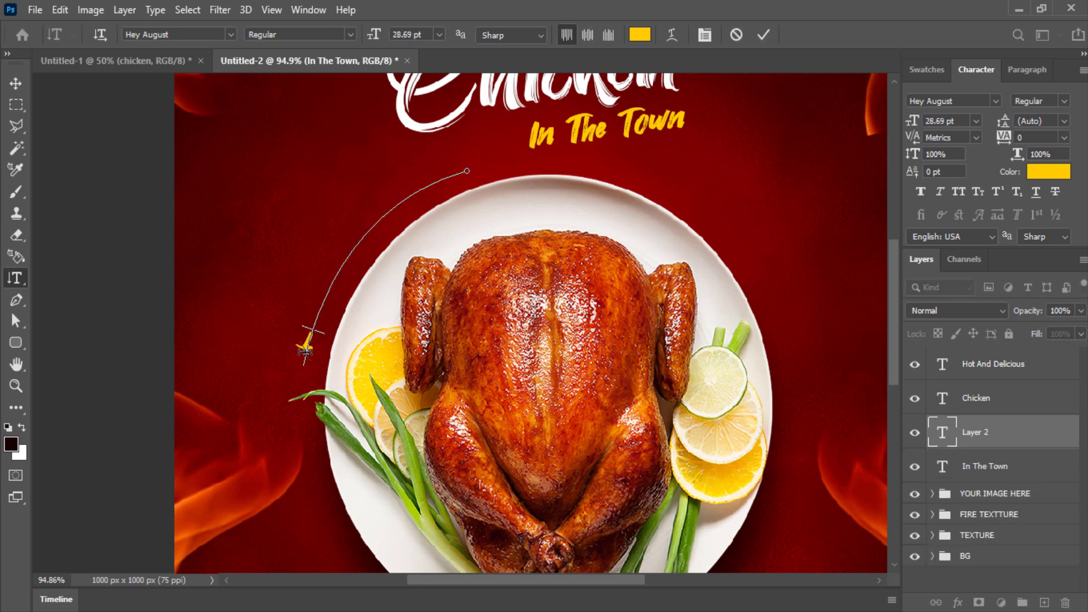
left_click(305, 353)
type("Crispy")
key("BackSpace")
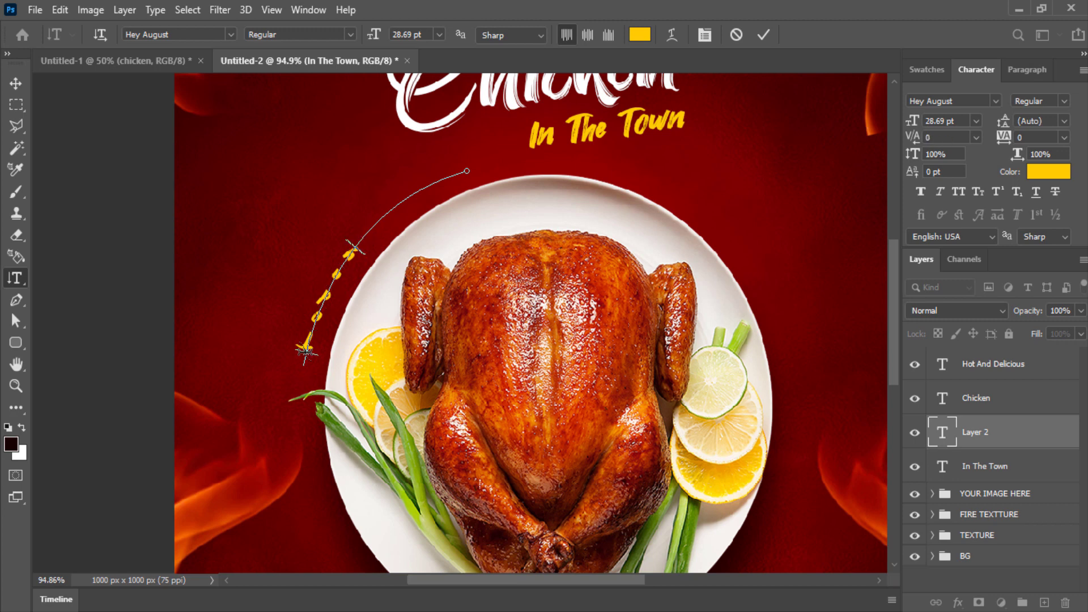
key("BackSpace")
key("BackSpace")
key("BackSpace")
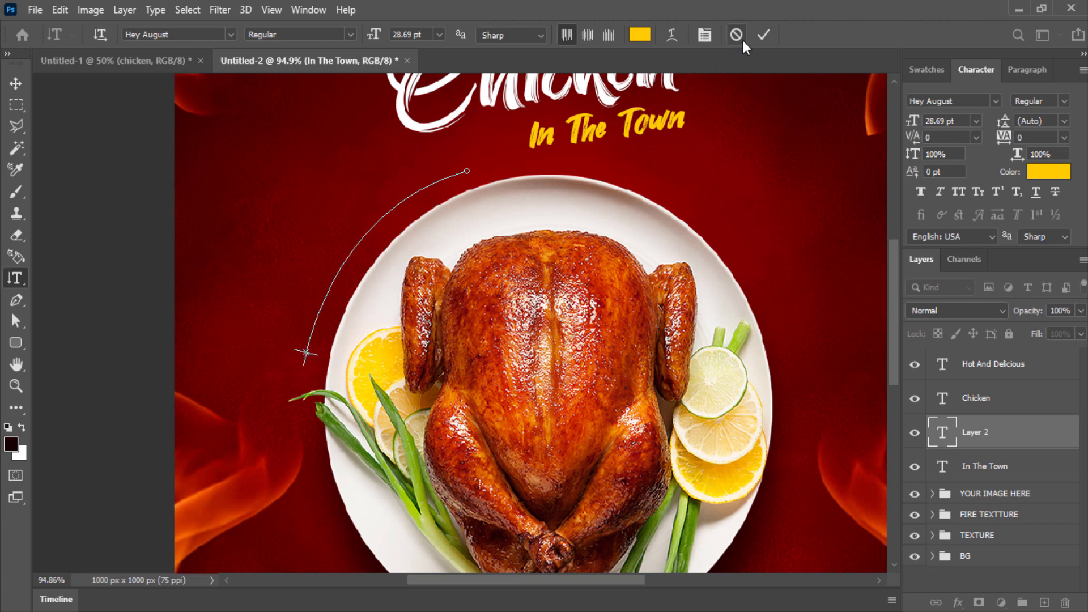
left_click(742, 40)
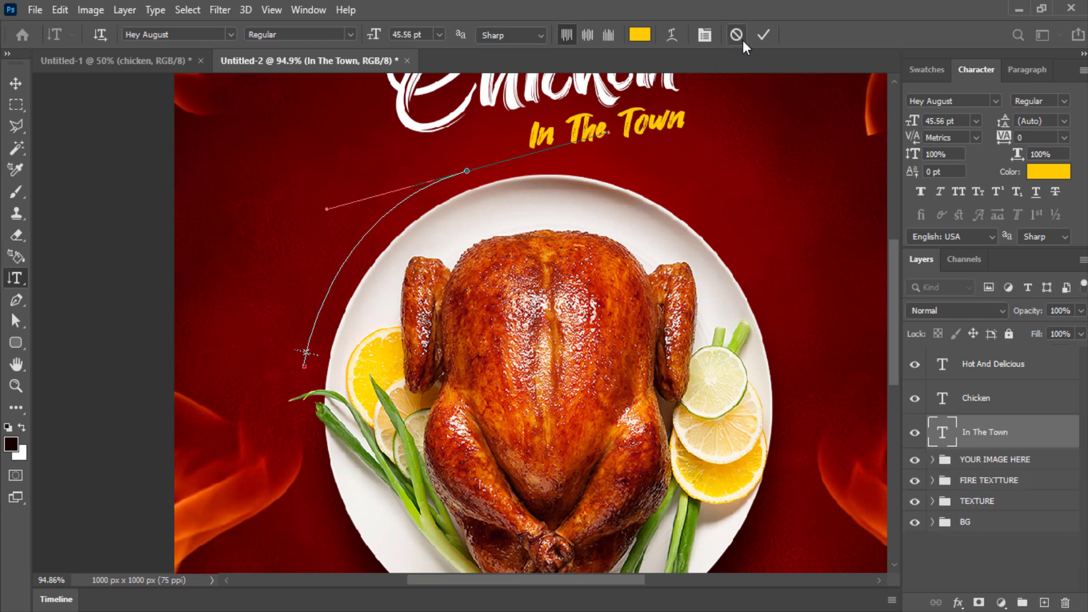
Type 'Todays Special Menu Limited' as horizontal text along the curved path
left_click(1053, 378)
right_click(18, 276)
left_click(99, 279)
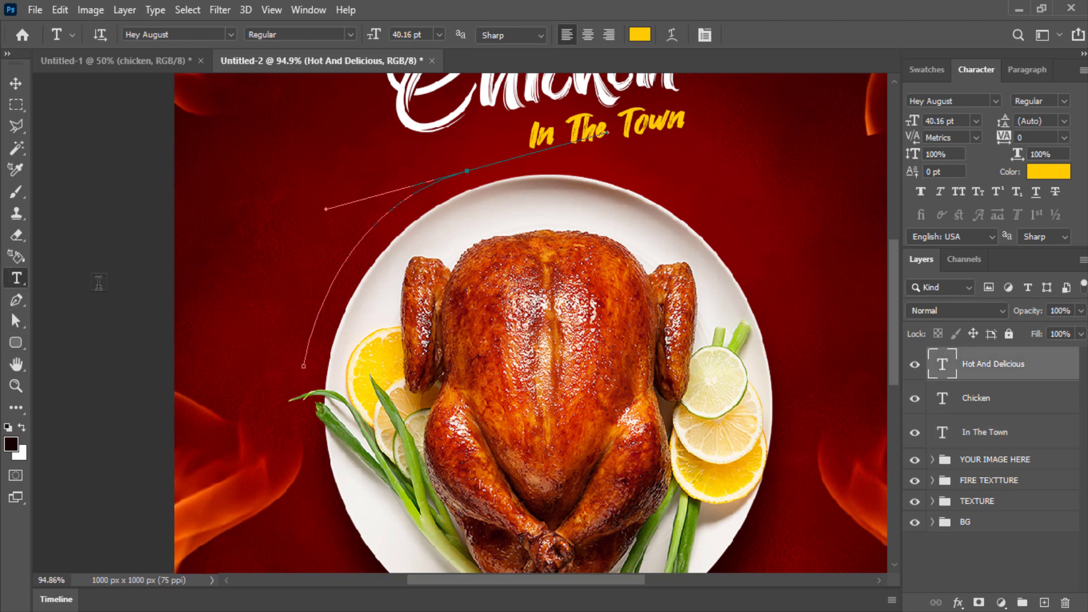
left_click(303, 356)
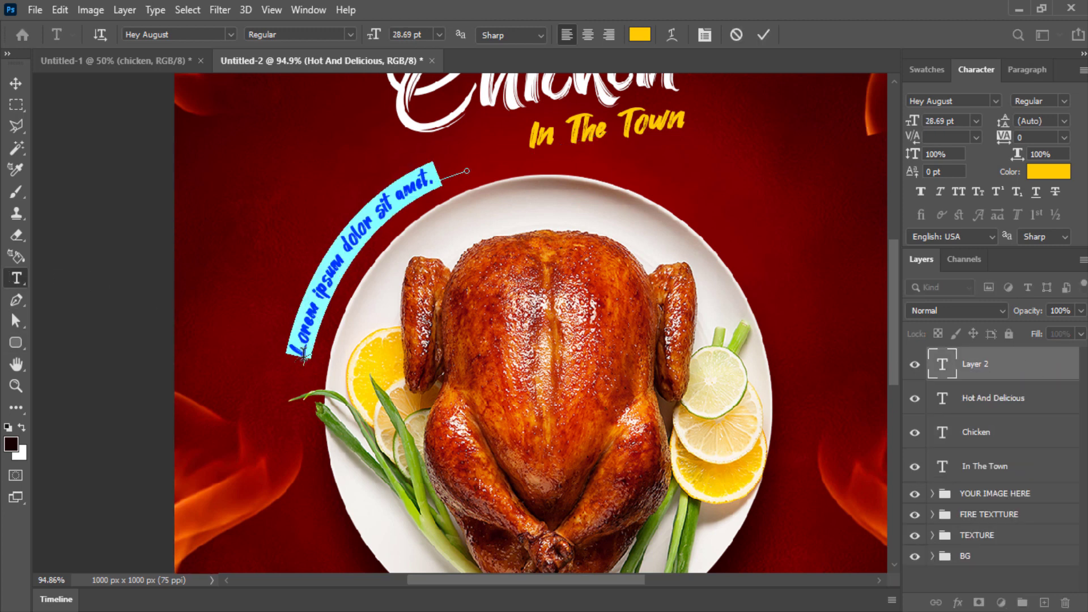
type("Toda")
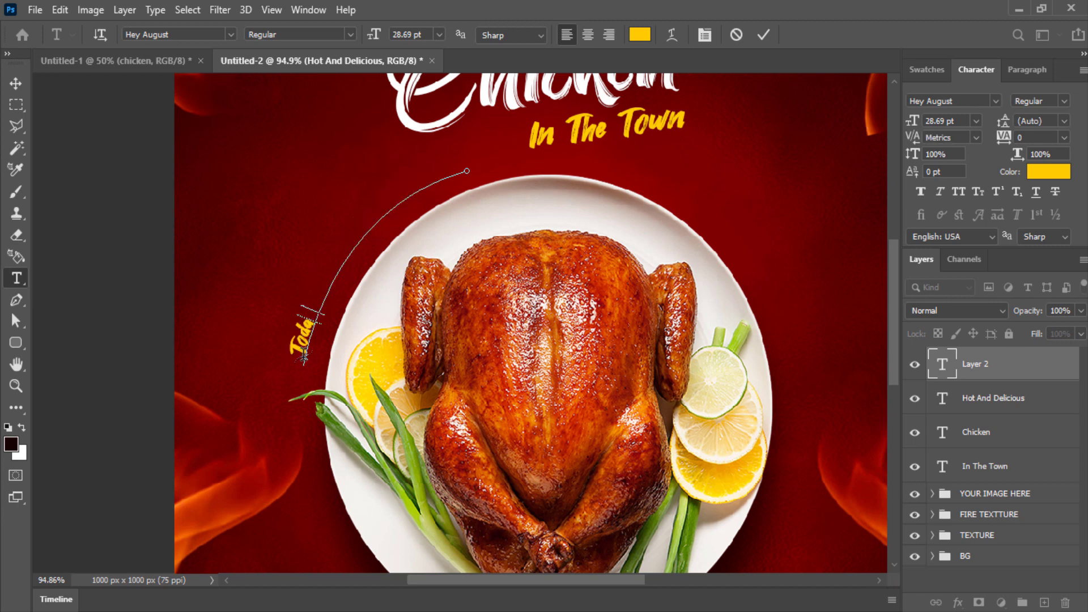
type("ys Spec")
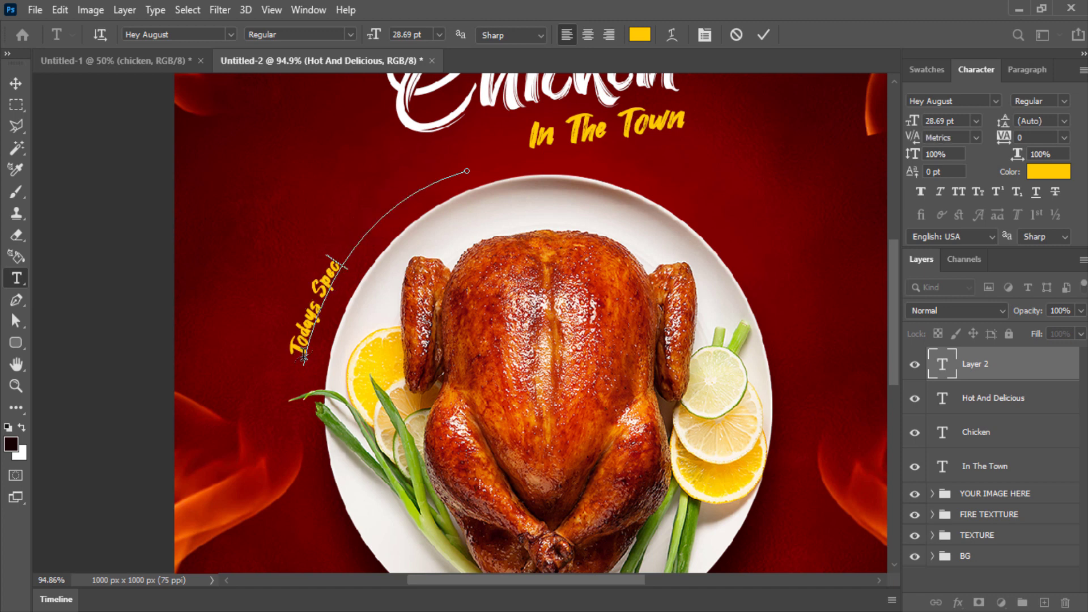
type("ial Menu")
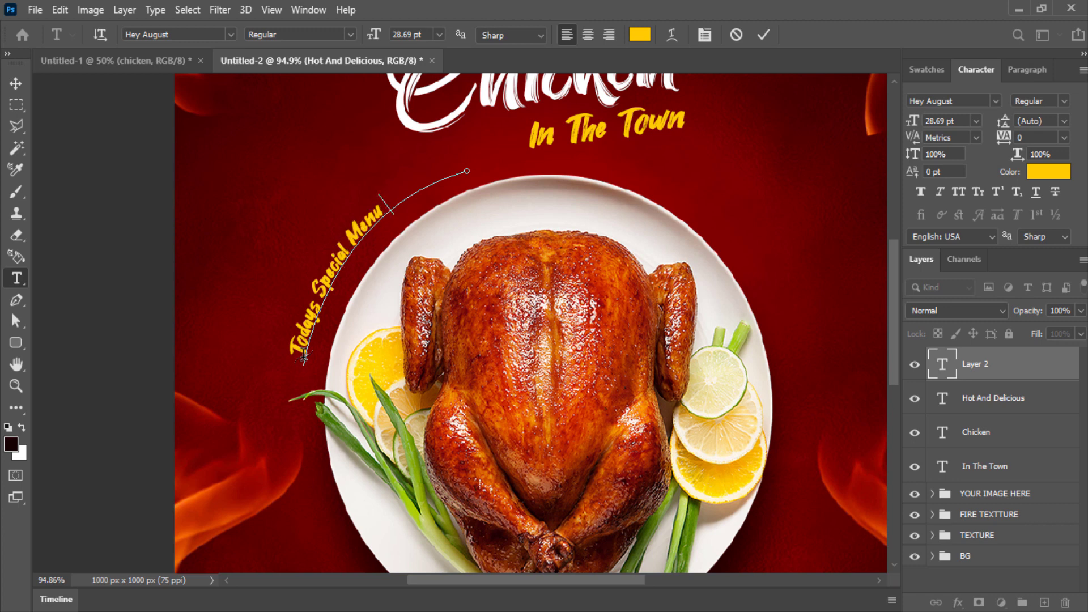
type(" Lim")
type("ited")
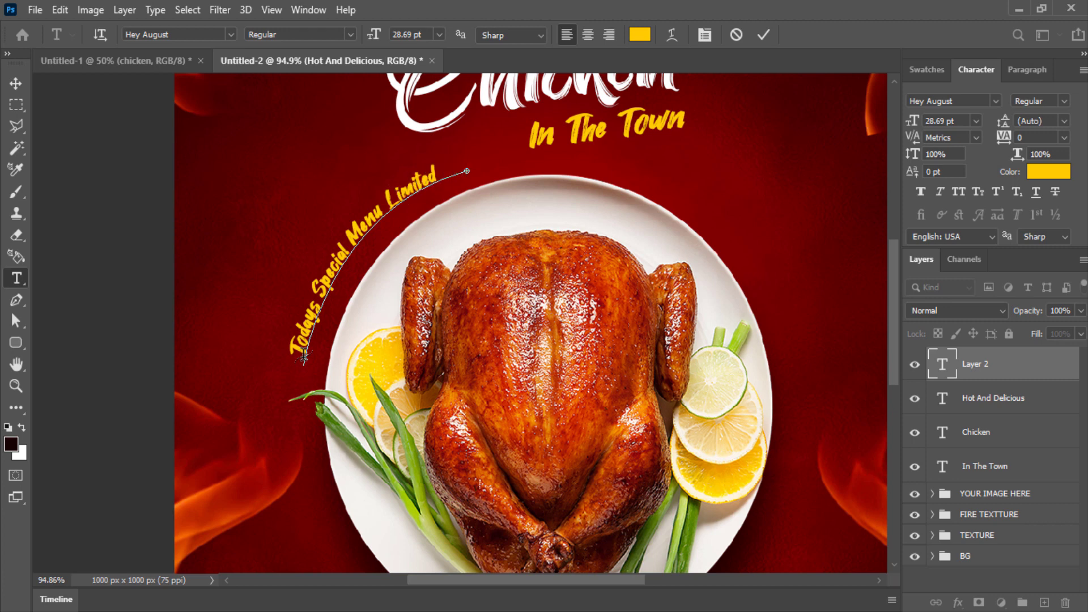
left_click(22, 85)
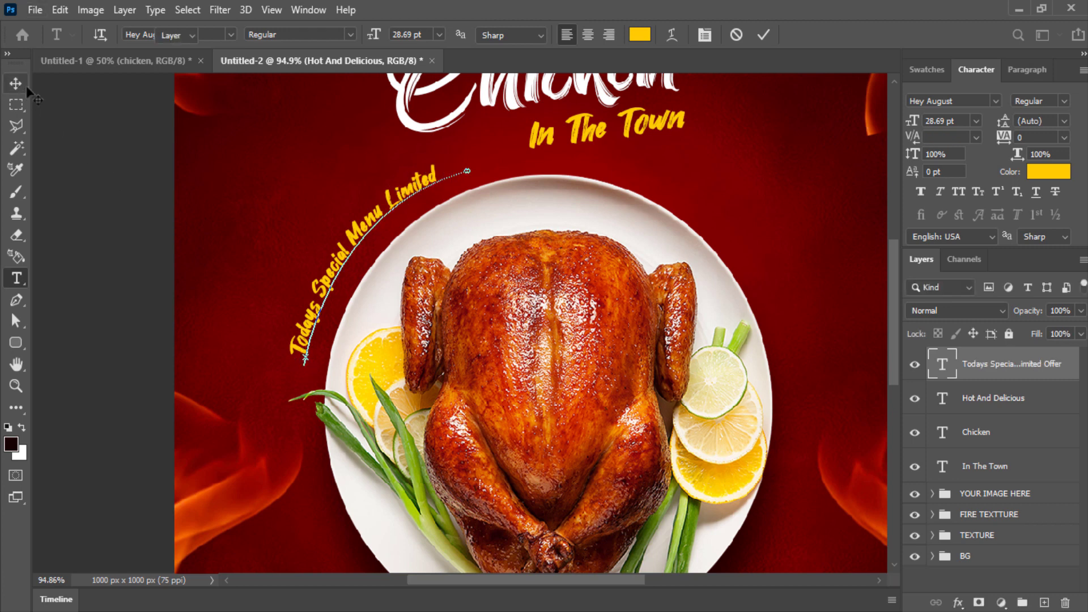
scroll(530, 324, "down", 3)
Preview fonts for the curved text and set it in Christmas Bell
scroll(531, 323, "up", 2)
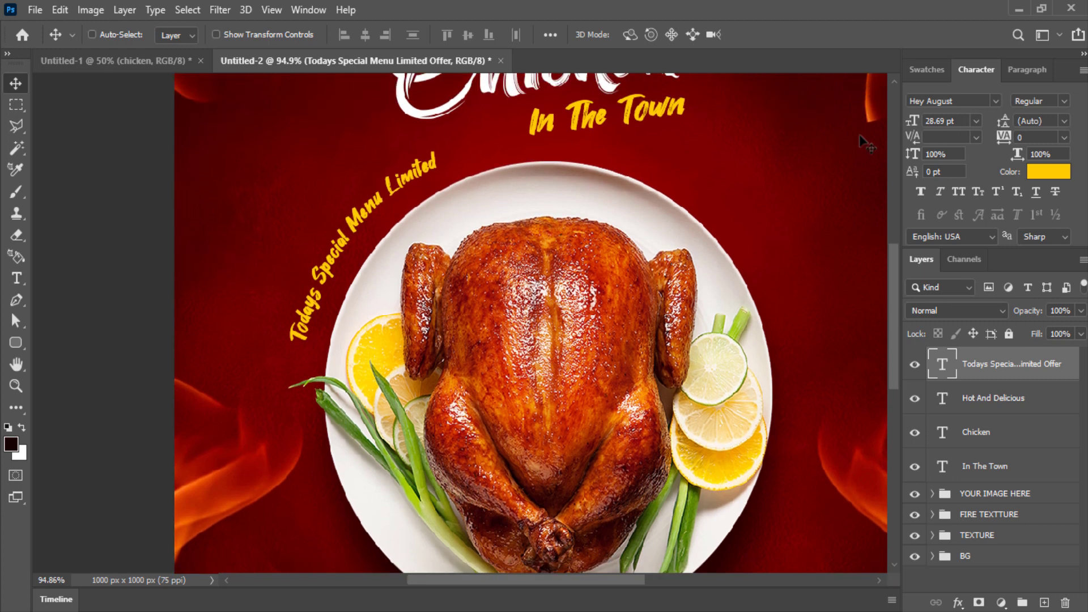
left_click(968, 100)
left_click(958, 120)
scroll(957, 121, "down", 1)
type("24")
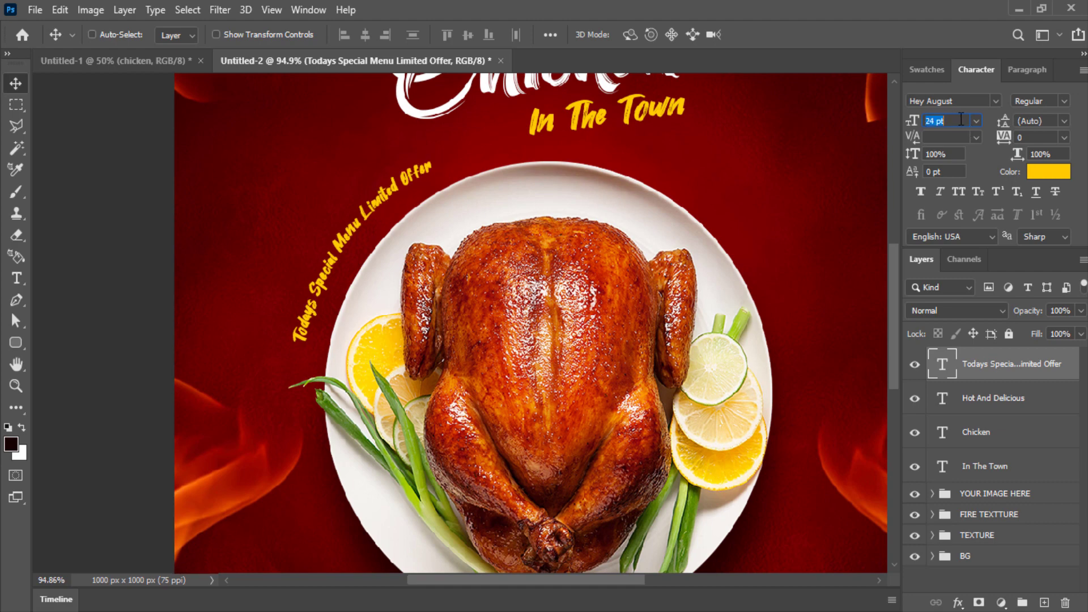
scroll(961, 120, "up", 1)
scroll(961, 119, "up", 1)
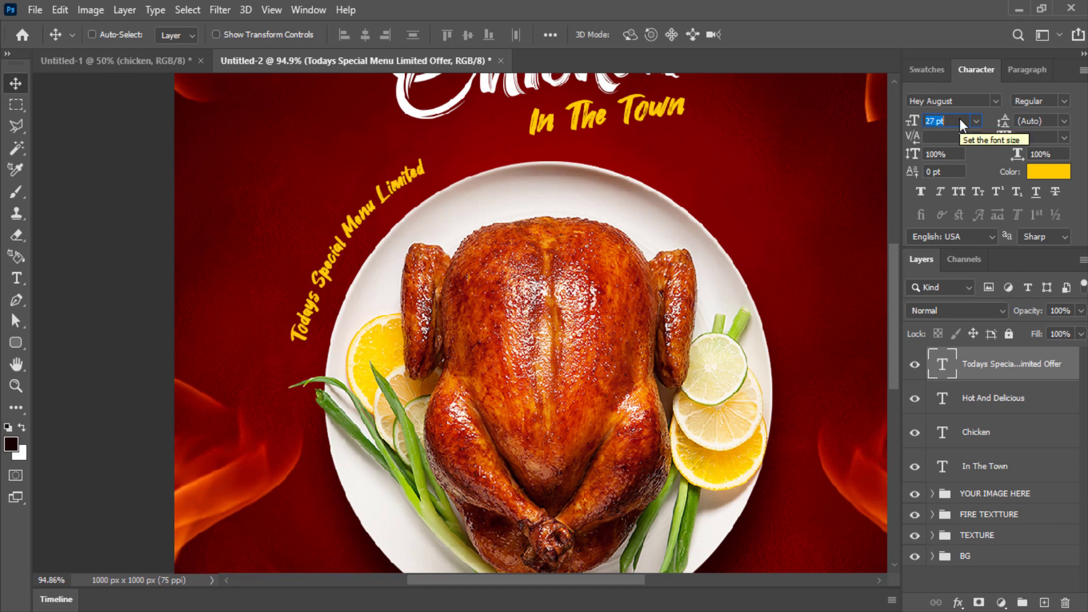
scroll(961, 119, "down", 1)
left_click(996, 101)
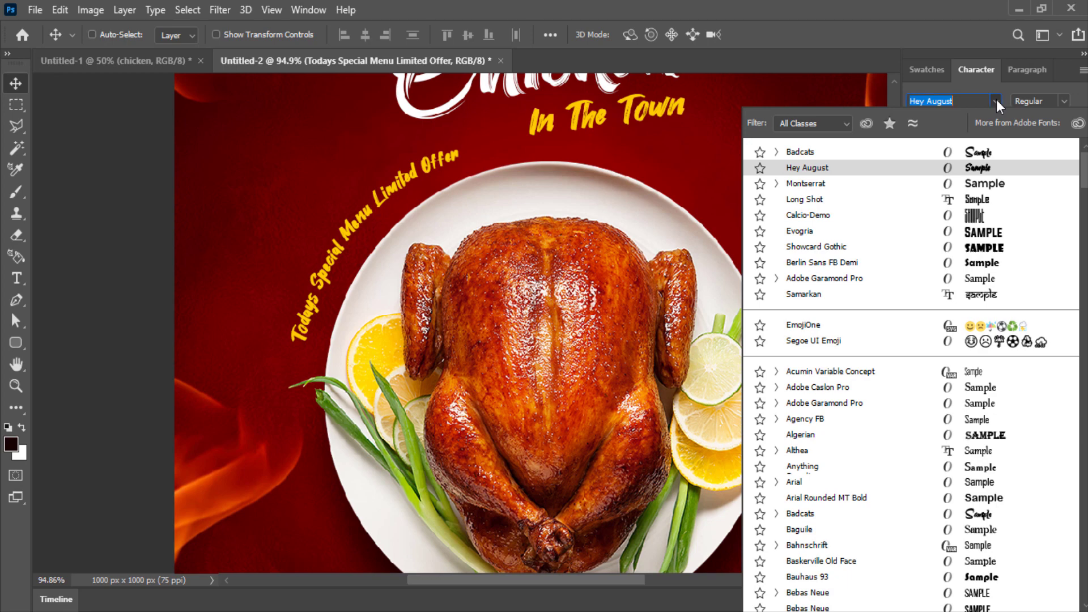
scroll(997, 100, "down", 1)
scroll(999, 396, "down", 1)
scroll(1001, 522, "down", 1)
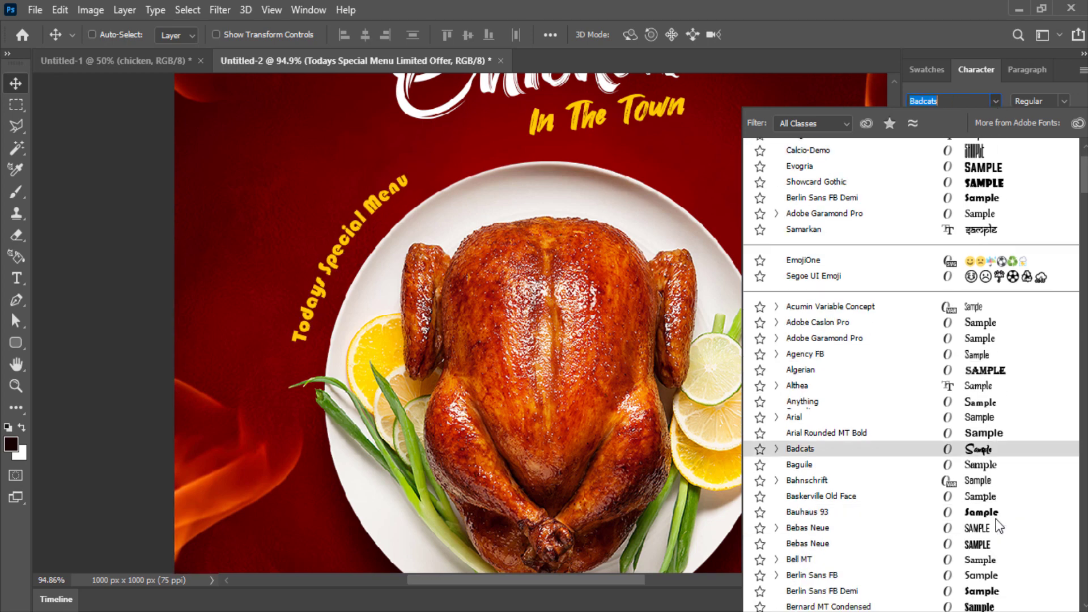
scroll(996, 517, "down", 1)
scroll(996, 518, "down", 3)
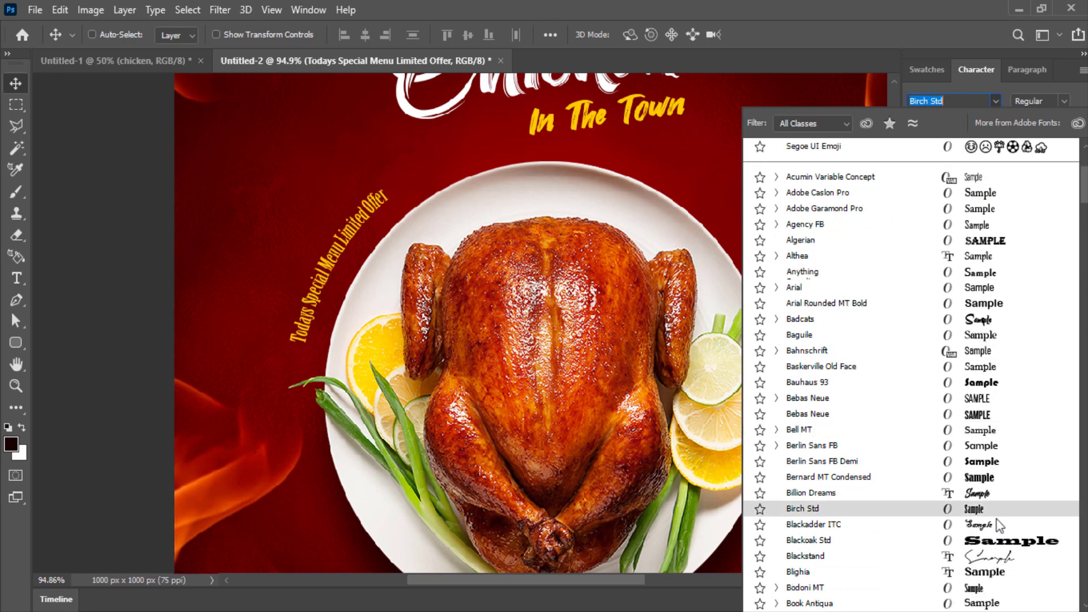
key("Up")
key("Up")
key("Up")
key("Up")
key("Up")
key("Up")
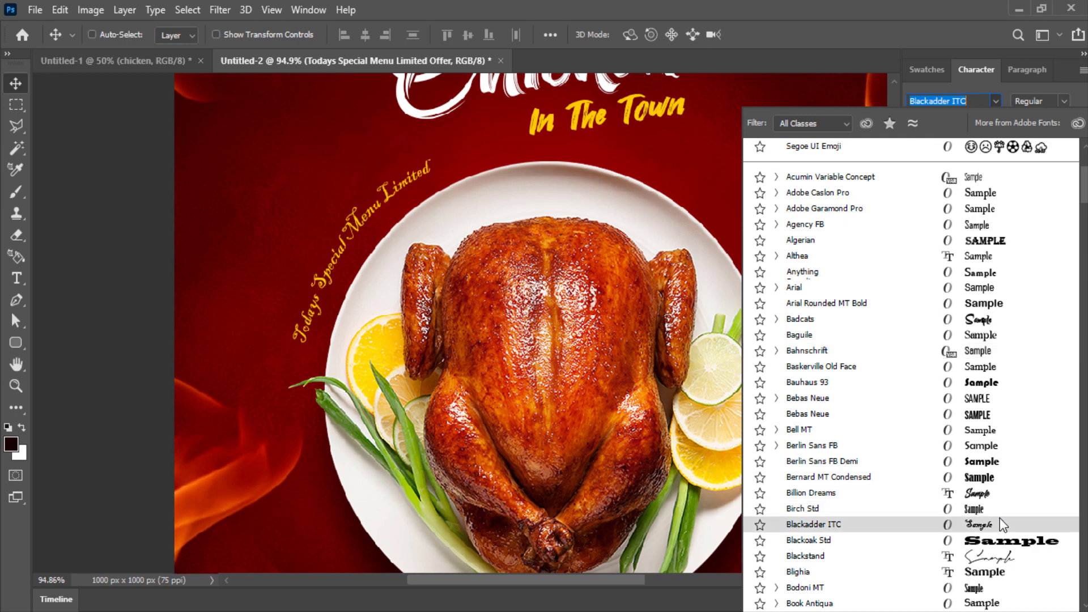
scroll(1000, 519, "down", 1)
scroll(1000, 519, "down", 2)
scroll(1002, 525, "down", 2)
scroll(1002, 526, "down", 2)
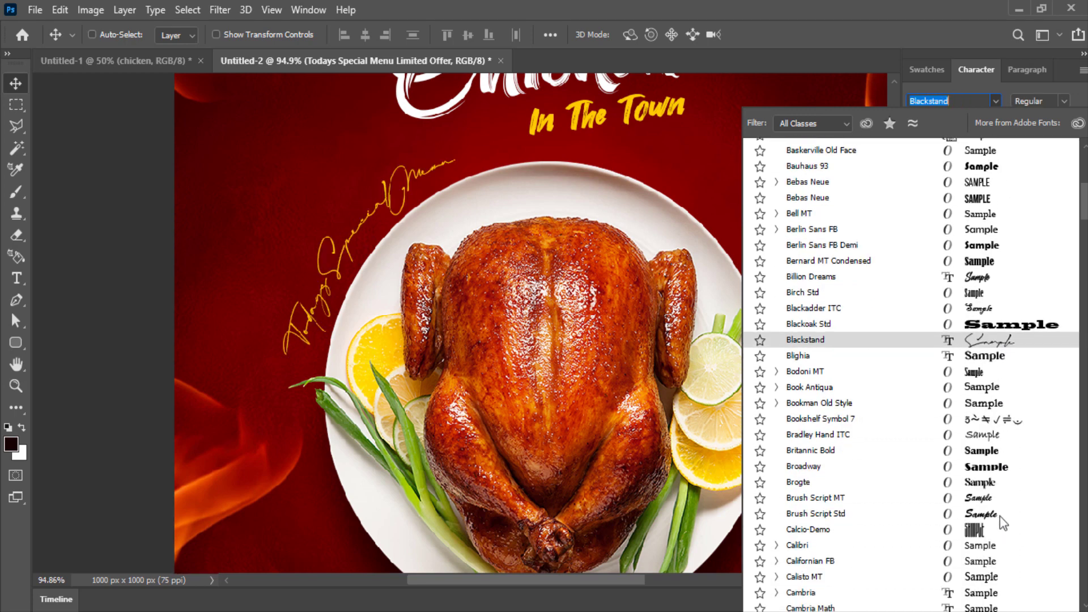
scroll(1003, 493, "down", 3)
key("Up")
key("Up")
key("Up")
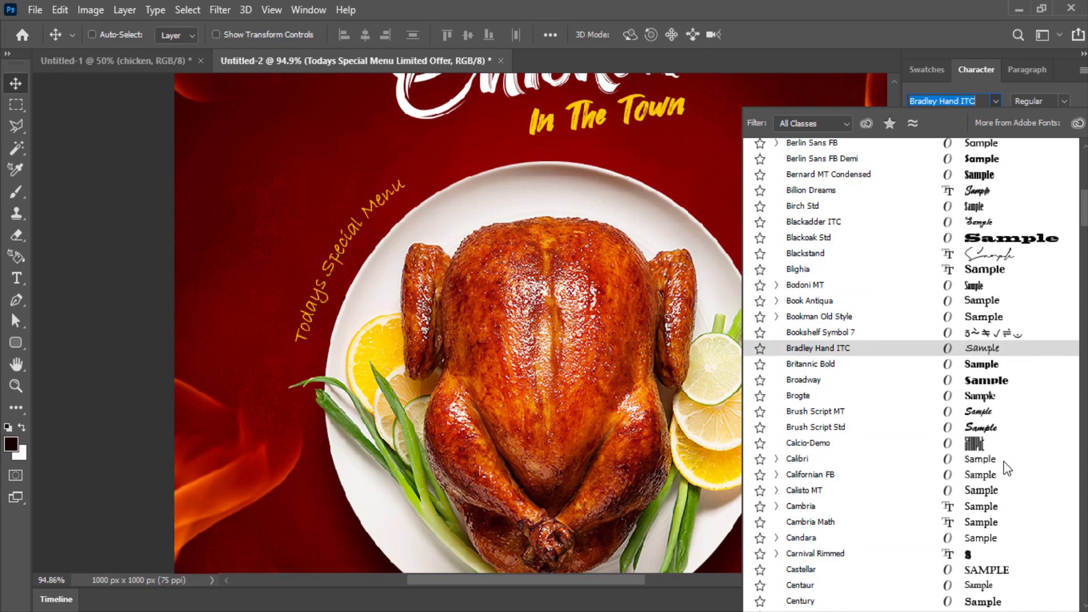
key("Escape")
Enlarge the curved text to about 114% and nudge it into place on the arc
key("ctrl+t")
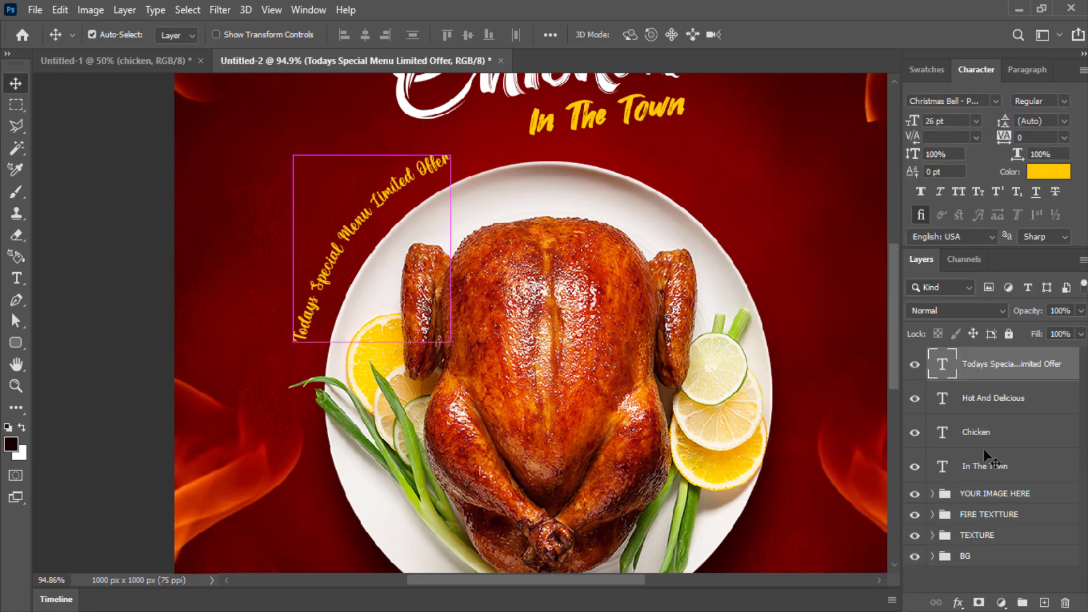
left_click_drag(466, 149, 491, 122)
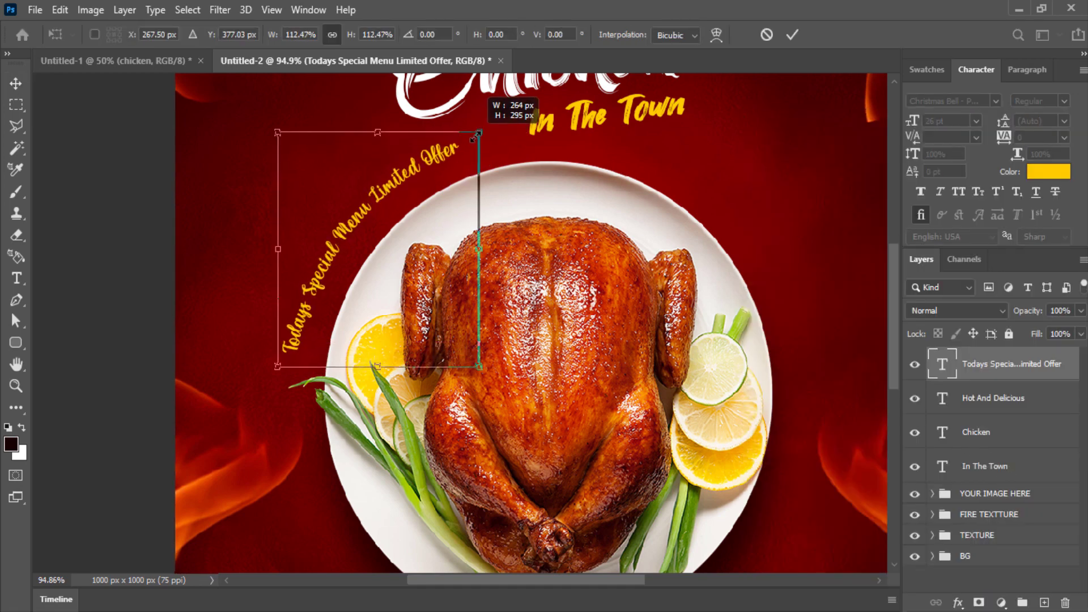
left_click_drag(409, 181, 420, 192)
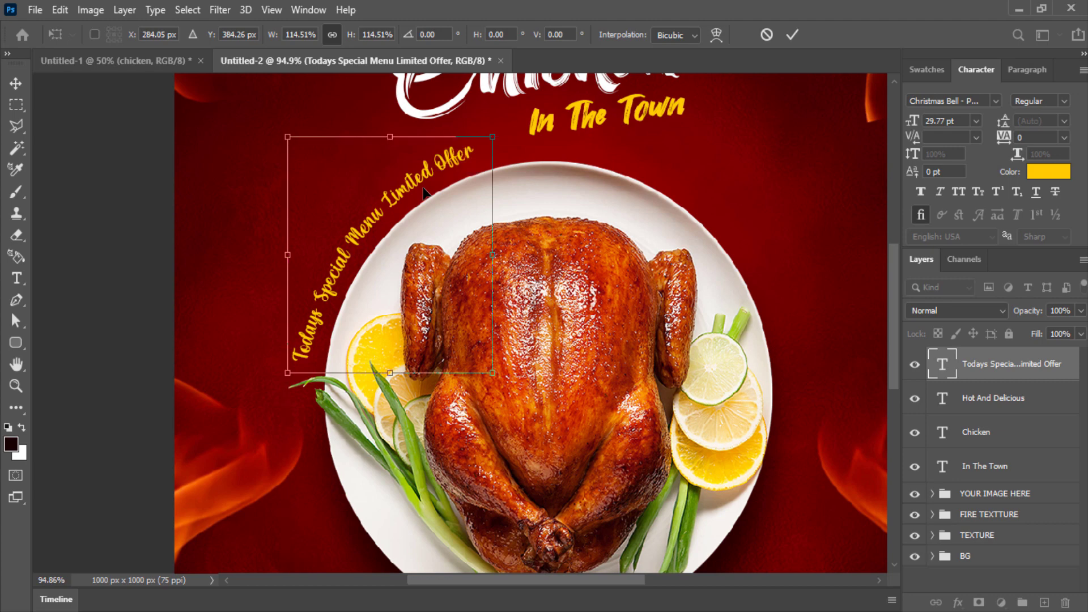
key("Return")
key("ctrl+0")
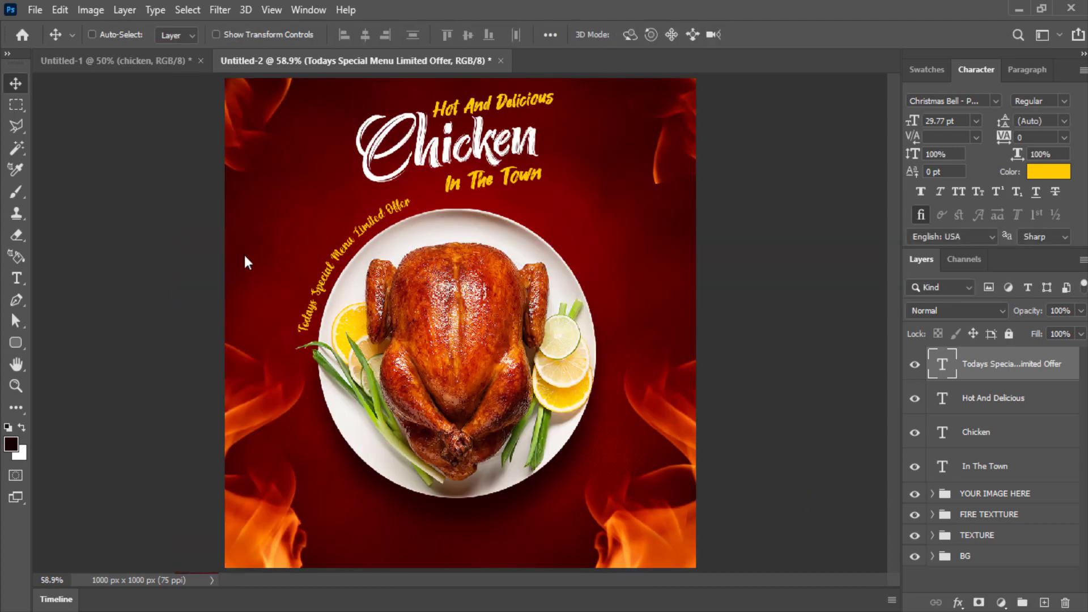
Draw a wide rounded rectangle below the chicken plate
left_click(15, 343)
right_click(16, 347)
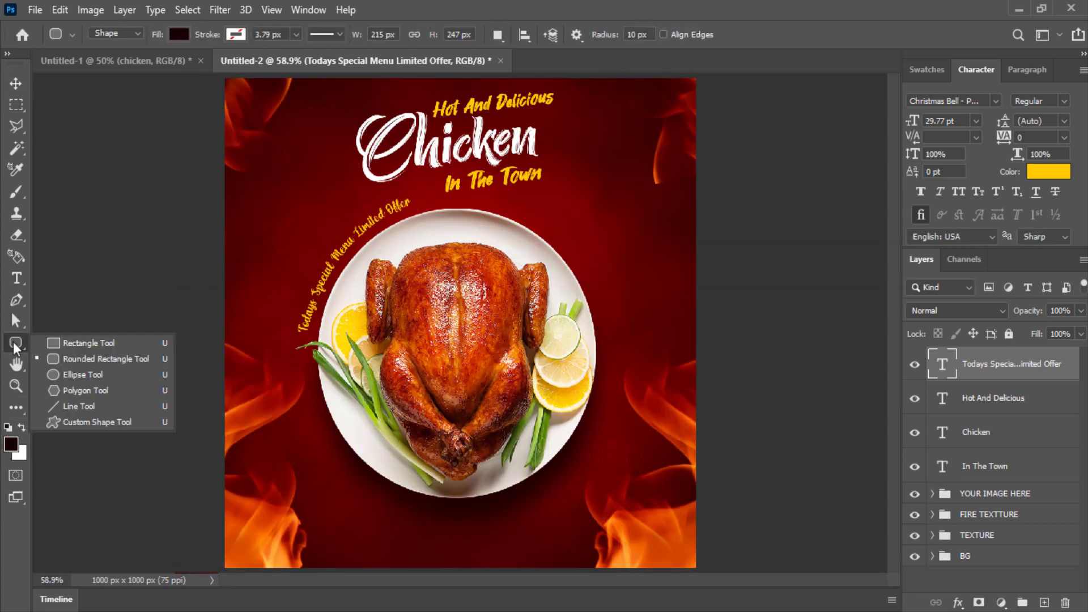
left_click(52, 359)
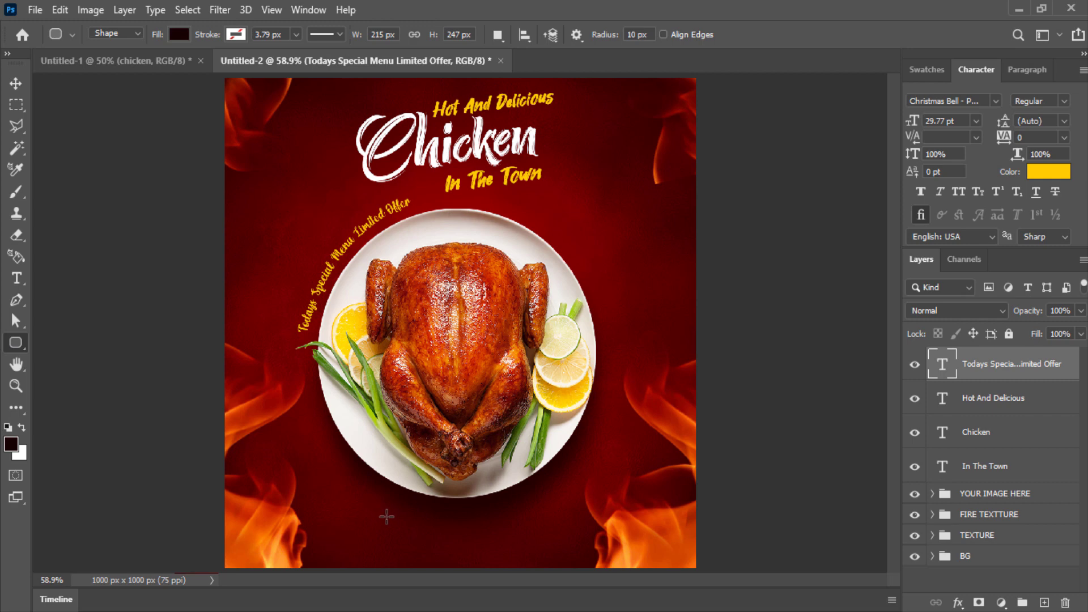
left_click_drag(386, 517, 520, 540)
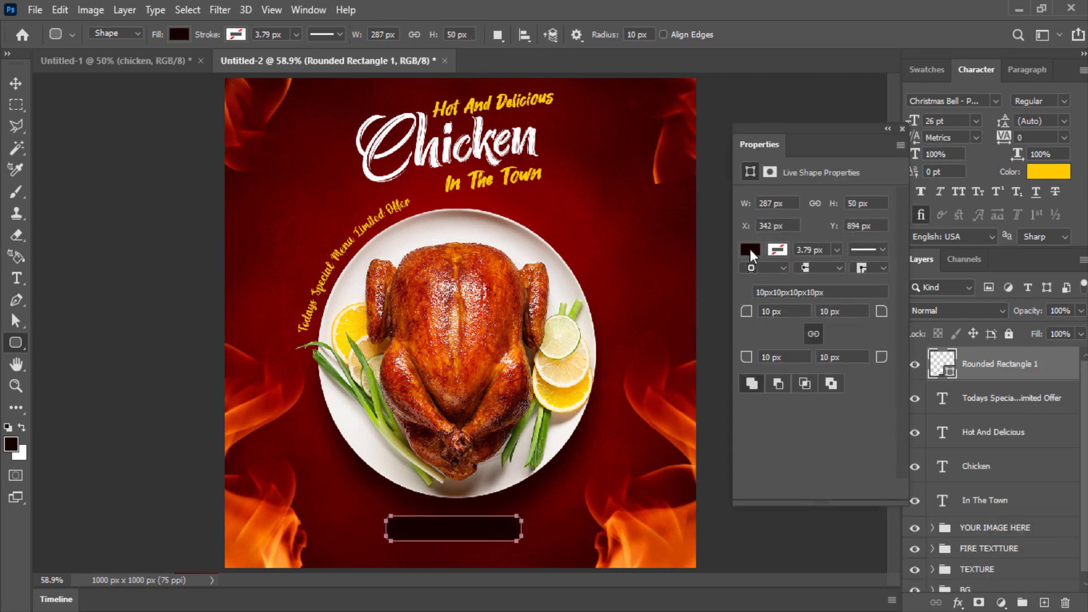
Give the rectangle no fill, a yellow stroke and 12.1 px corner radius
left_click(750, 250)
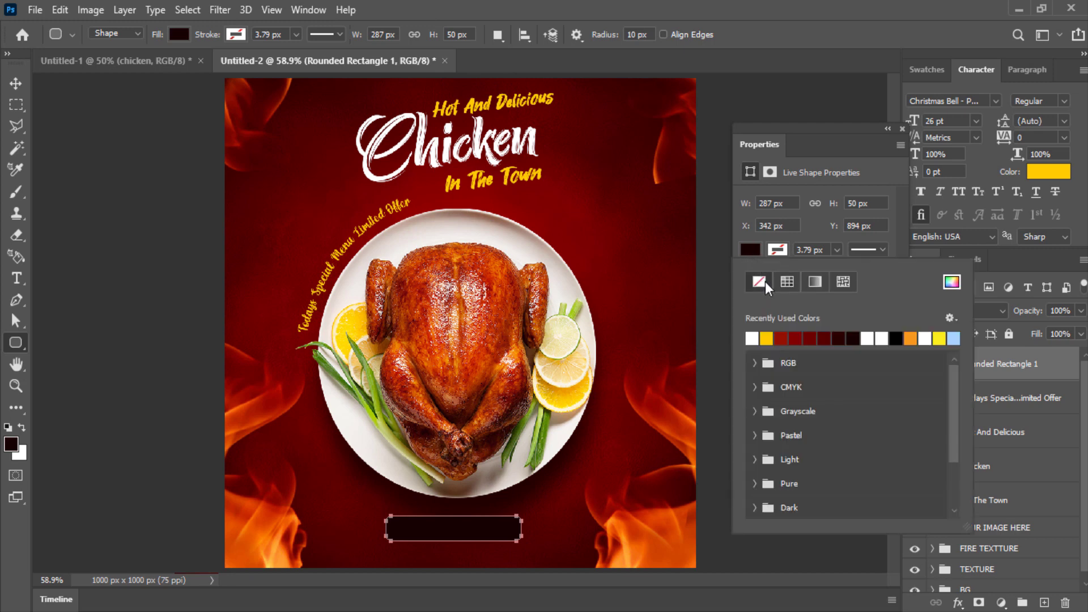
left_click(760, 281)
left_click(779, 253)
left_click(767, 339)
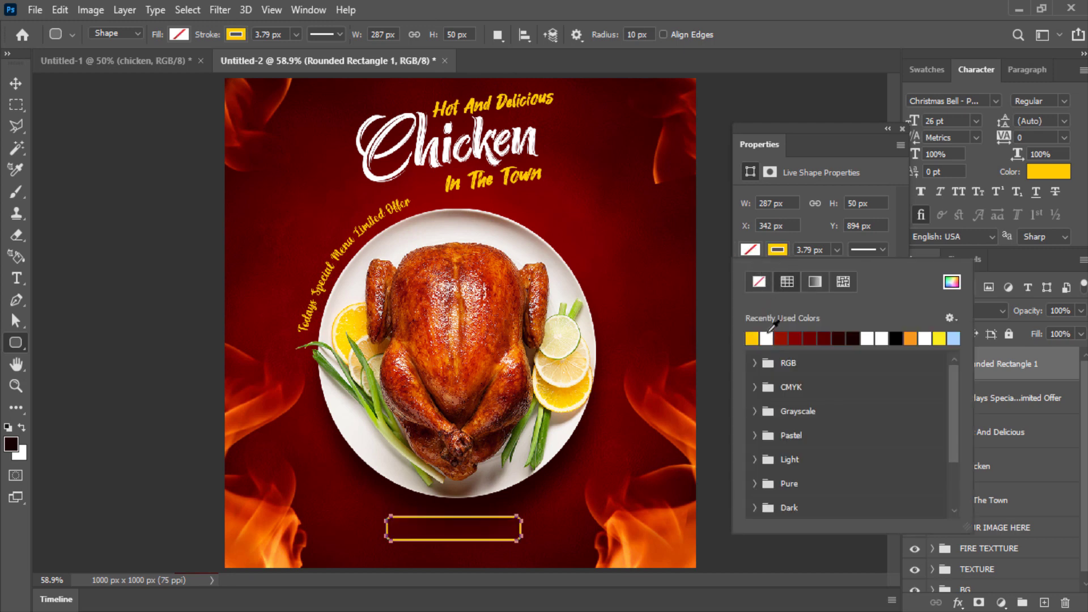
left_click(850, 129)
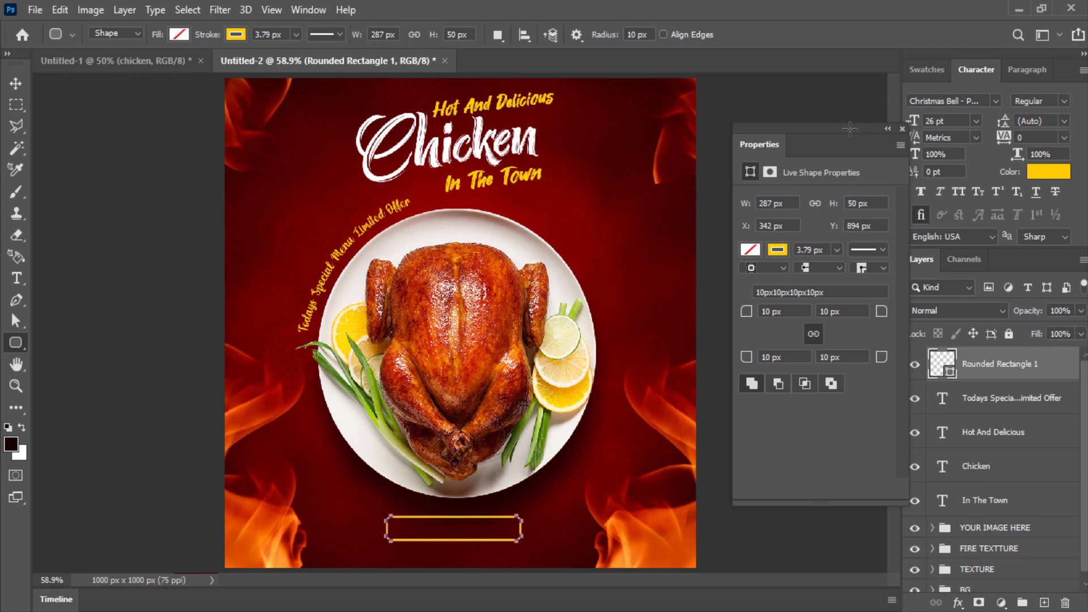
left_click_drag(749, 313, 760, 313)
Resize the rectangle to about 254 x 54 px and centre it below the plate
left_click(16, 84)
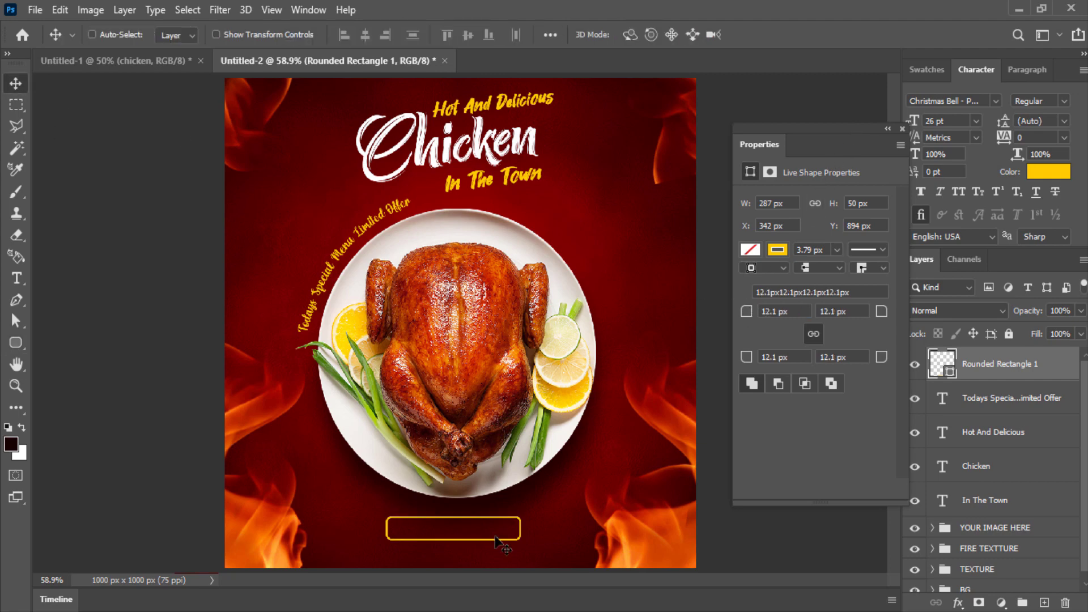
scroll(498, 542, "up", 3)
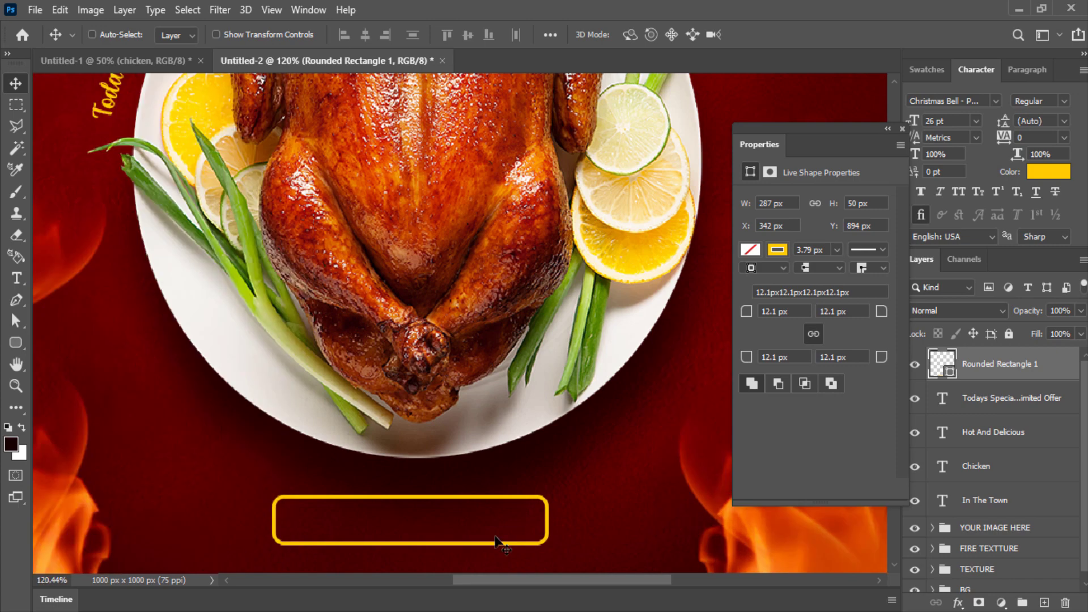
key("ctrl+t")
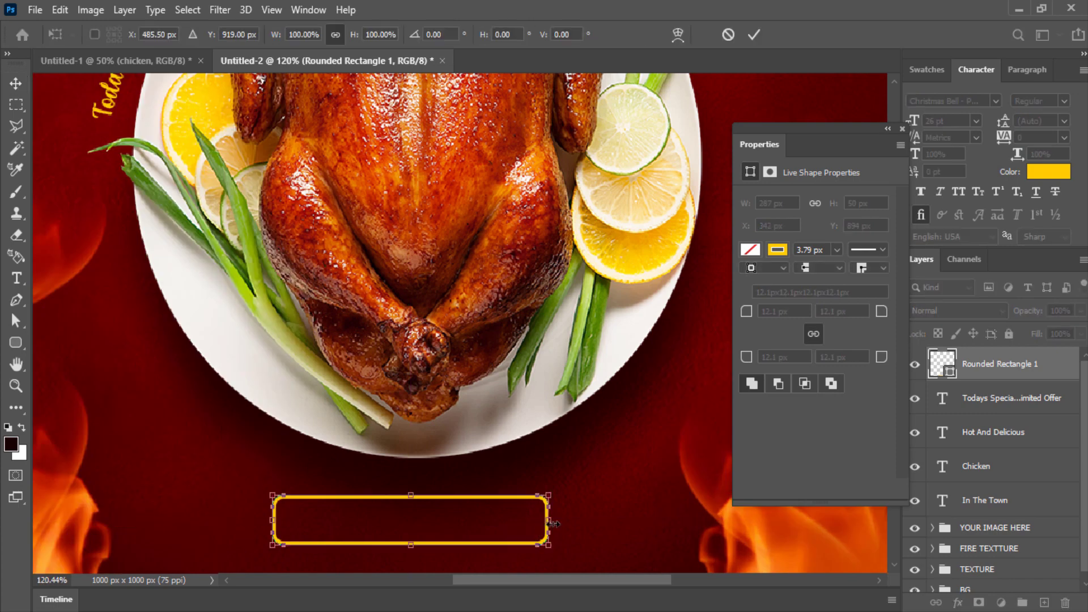
left_click_drag(548, 520, 526, 529)
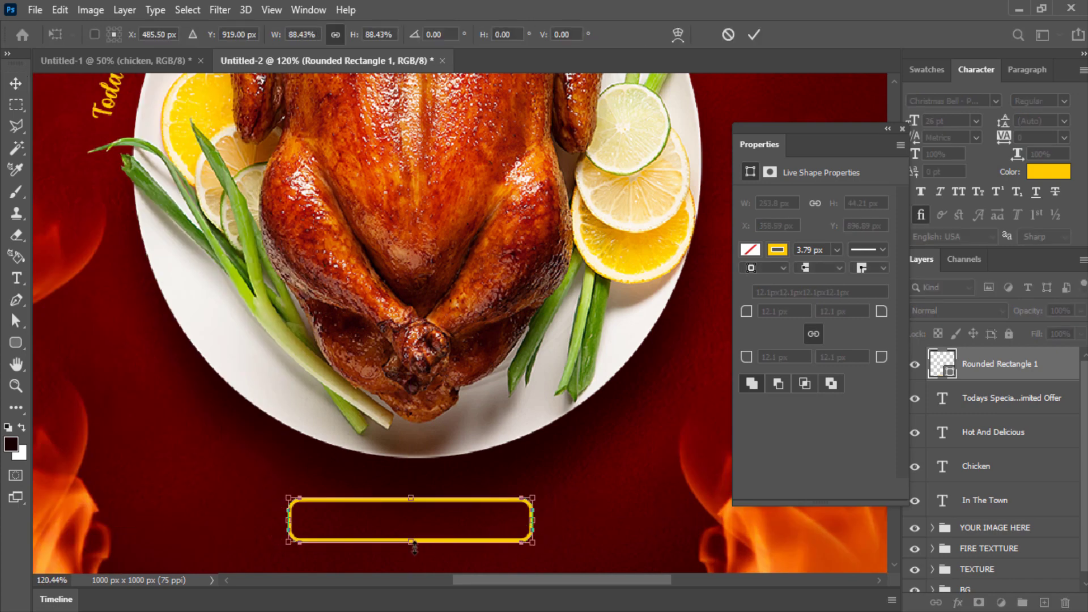
left_click_drag(407, 549, 407, 560)
key("Return")
scroll(406, 552, "down", 2)
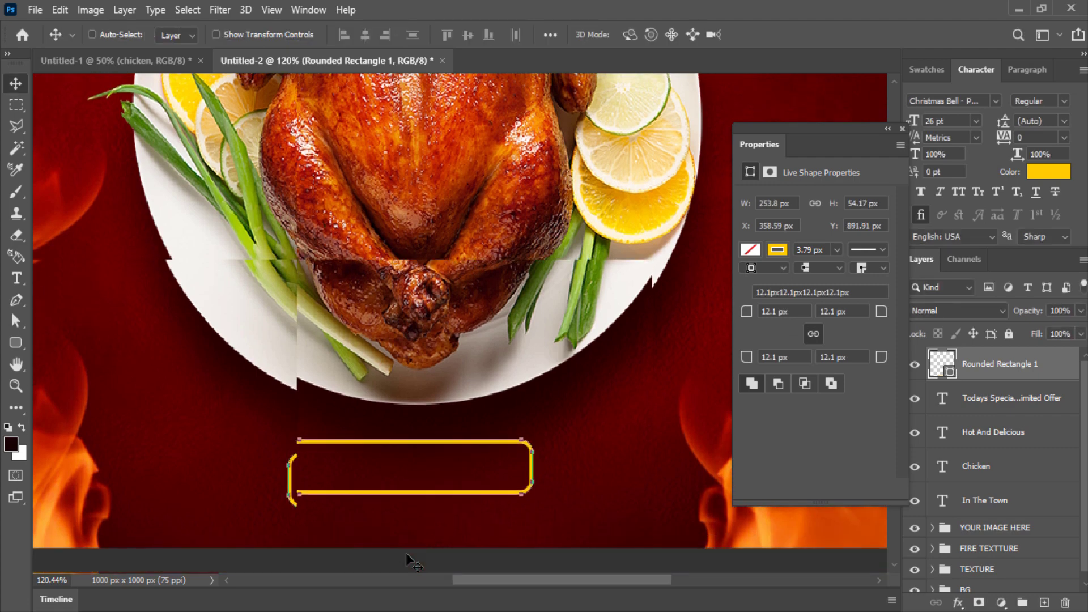
scroll(406, 553, "right", 2)
scroll(343, 535, "up", 2)
scroll(343, 535, "left", 2)
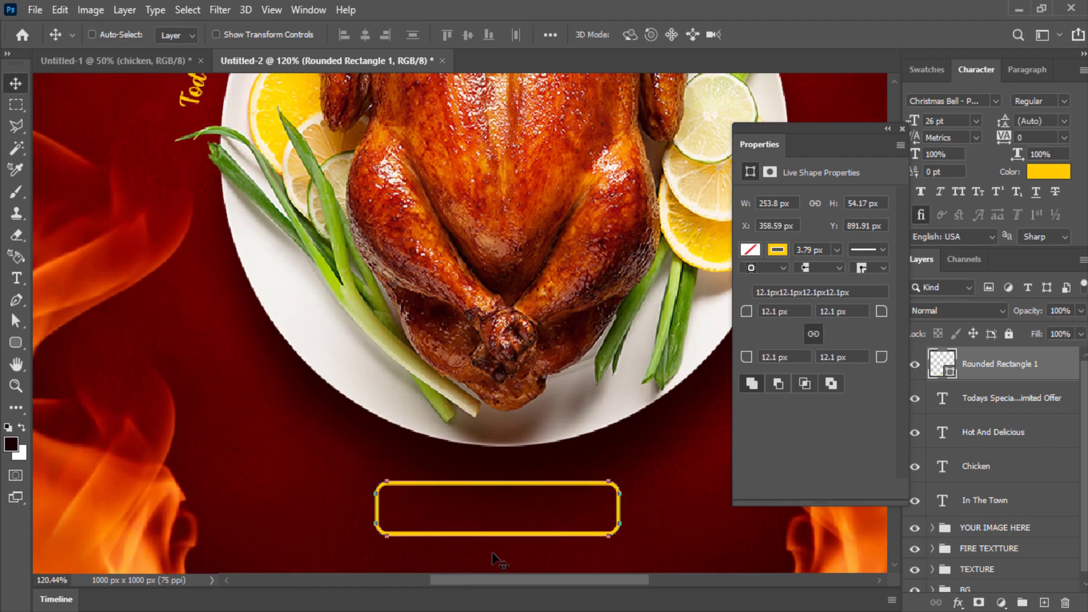
mouse_move(495, 549)
left_mouse_down()
mouse_move(495, 535)
mouse_move(498, 550)
left_mouse_up()
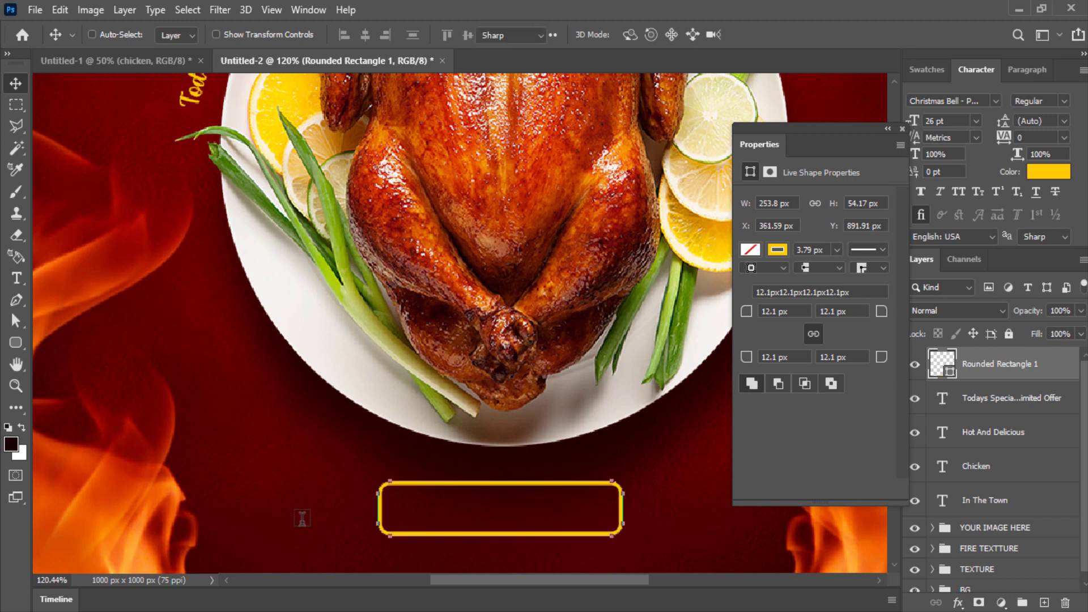
Add an 'ORDER NOW' text layer near the yellow box
key("t")
left_click(256, 514)
type("OR")
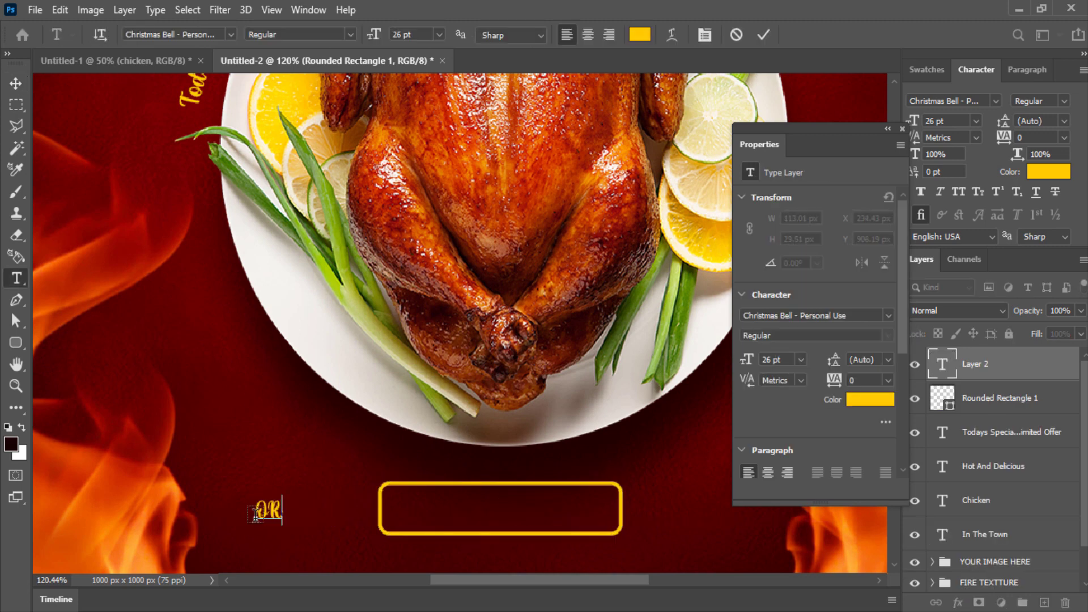
type("DER NOW")
key("BackSpace")
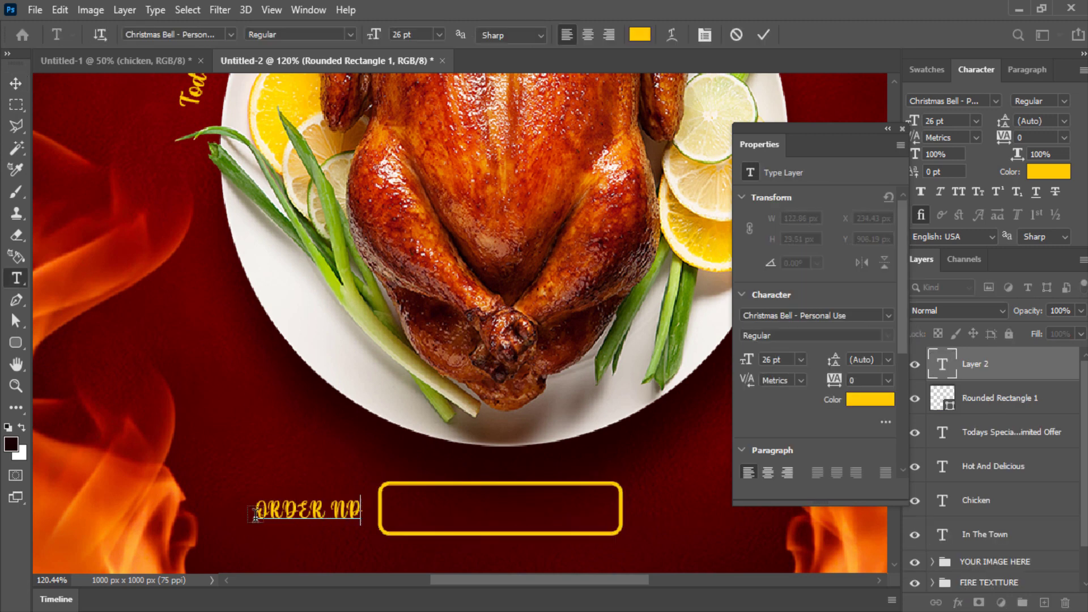
key("BackSpace")
type("OW")
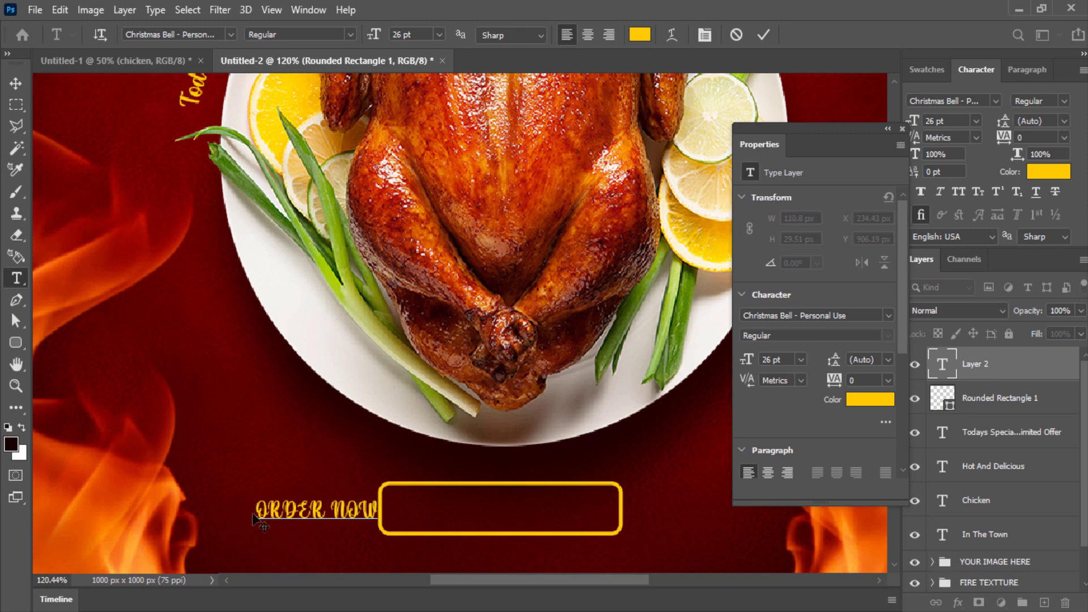
left_click(23, 81)
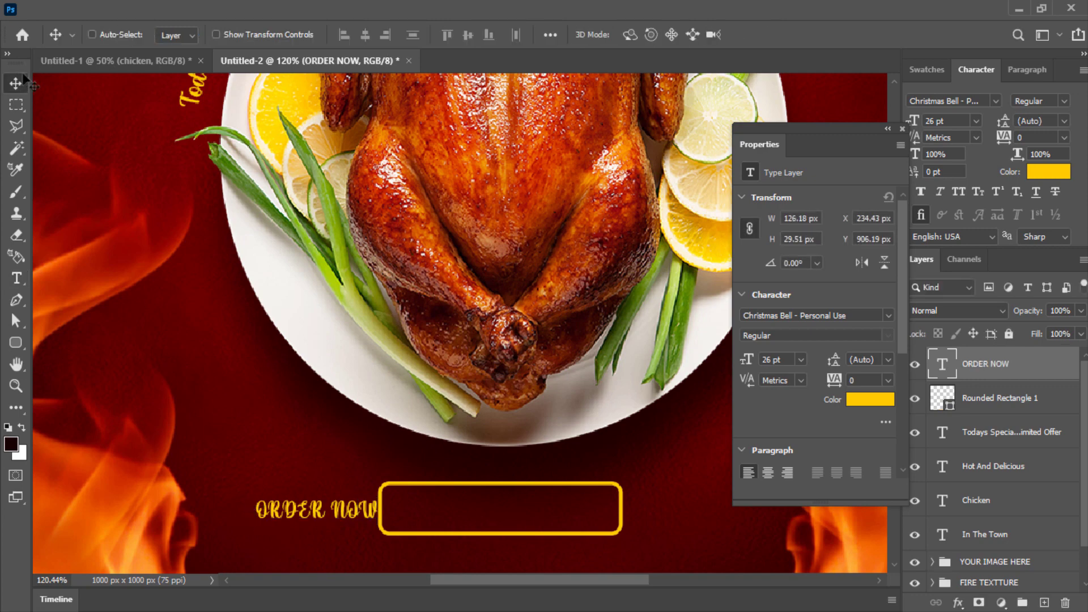
Set ORDER NOW to Montserrat Black and move it inside the yellow box
left_click(963, 97)
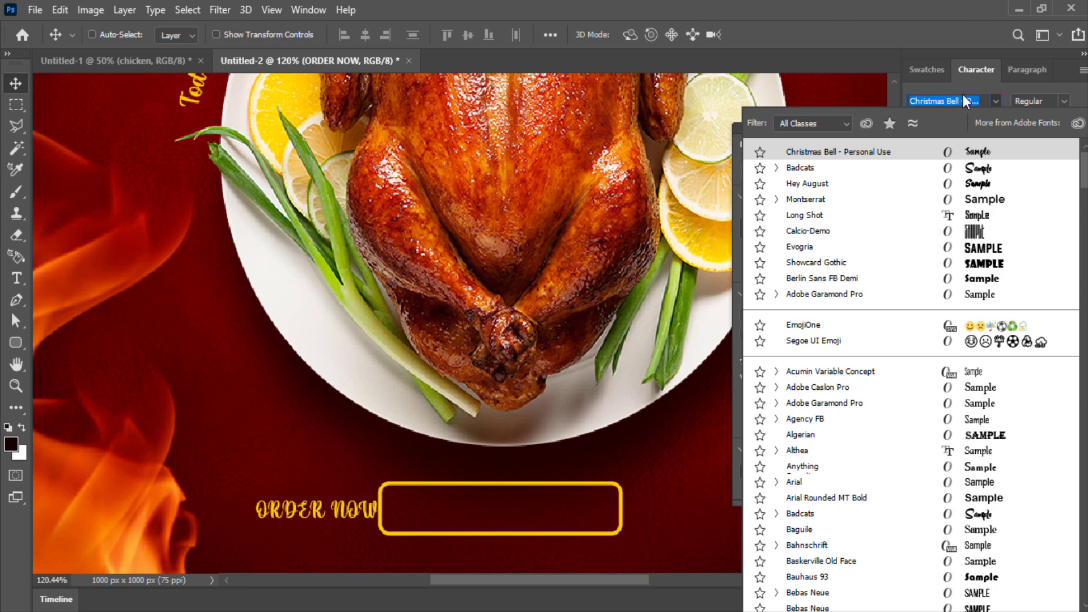
type("Montserrat")
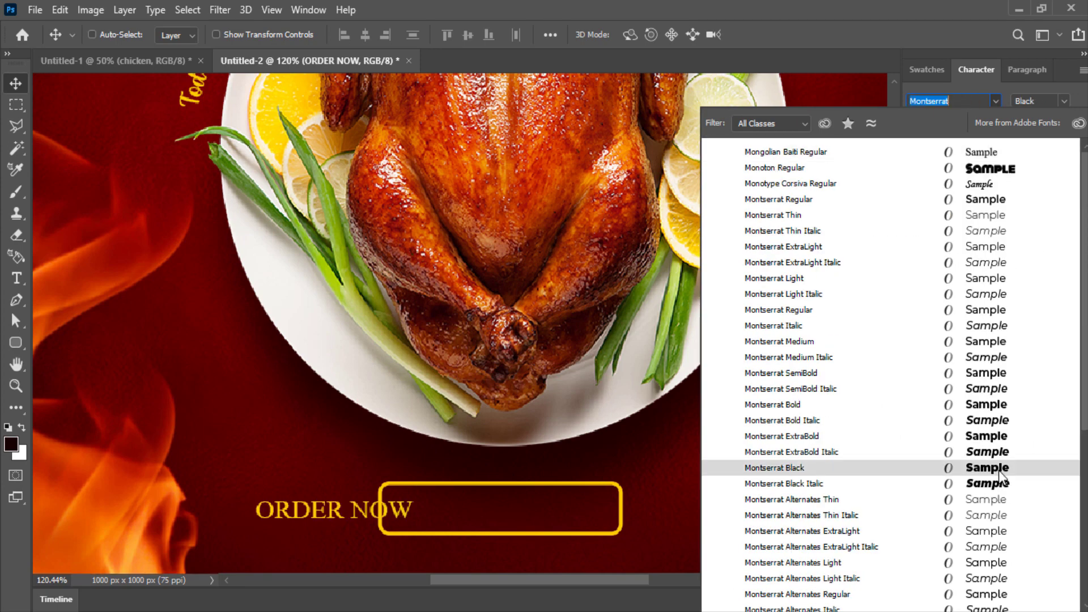
left_click(986, 468)
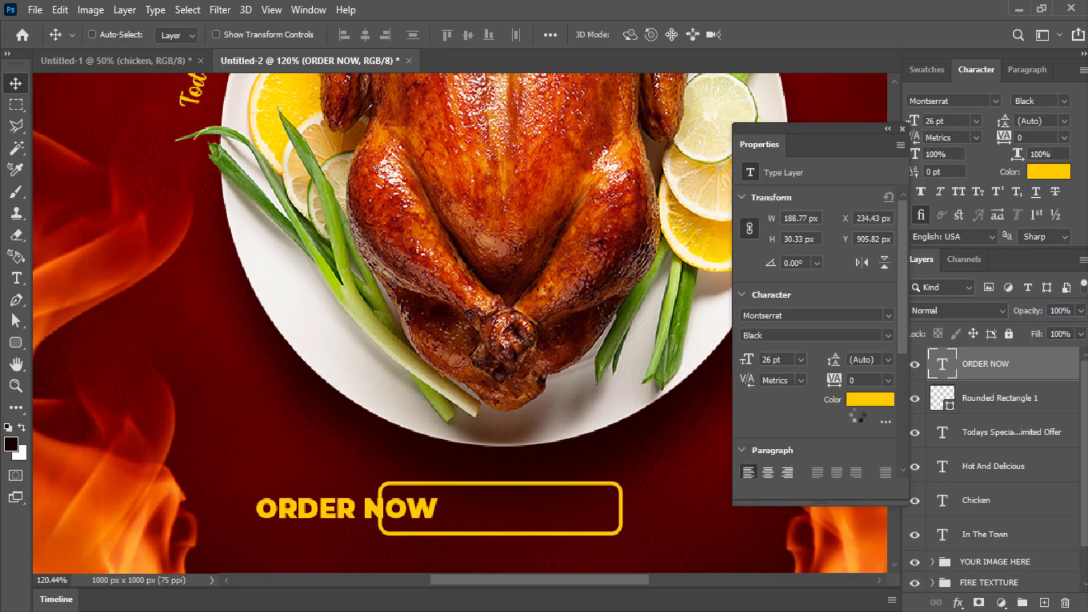
left_click_drag(404, 505, 557, 506)
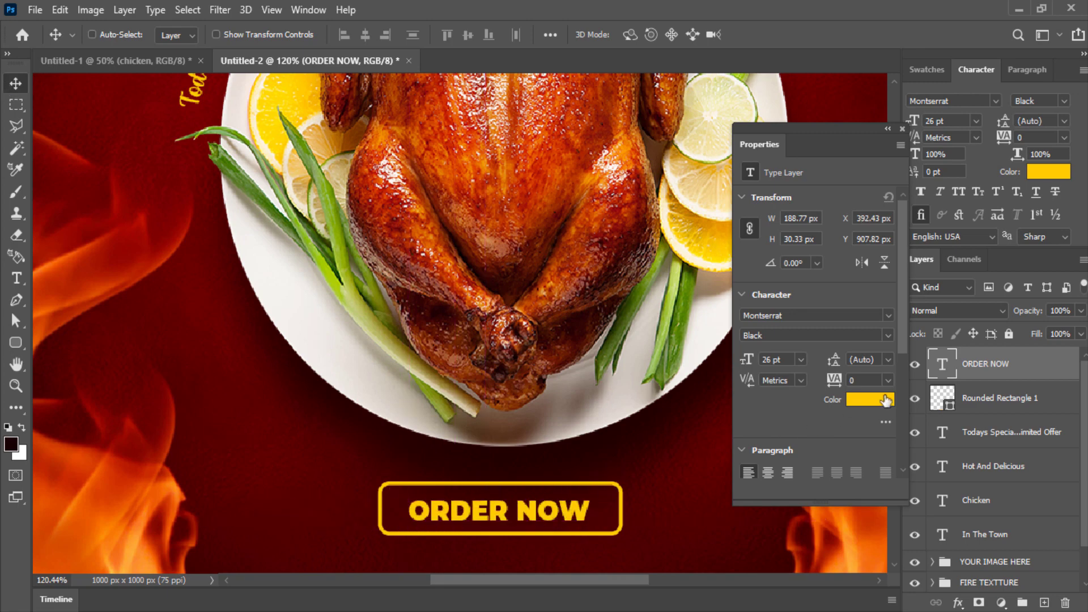
left_click(889, 399)
Colour the ORDER NOW text white (ffffff) and nudge it down one pixel
left_click(1015, 277)
left_click(1048, 171)
type("ffffff")
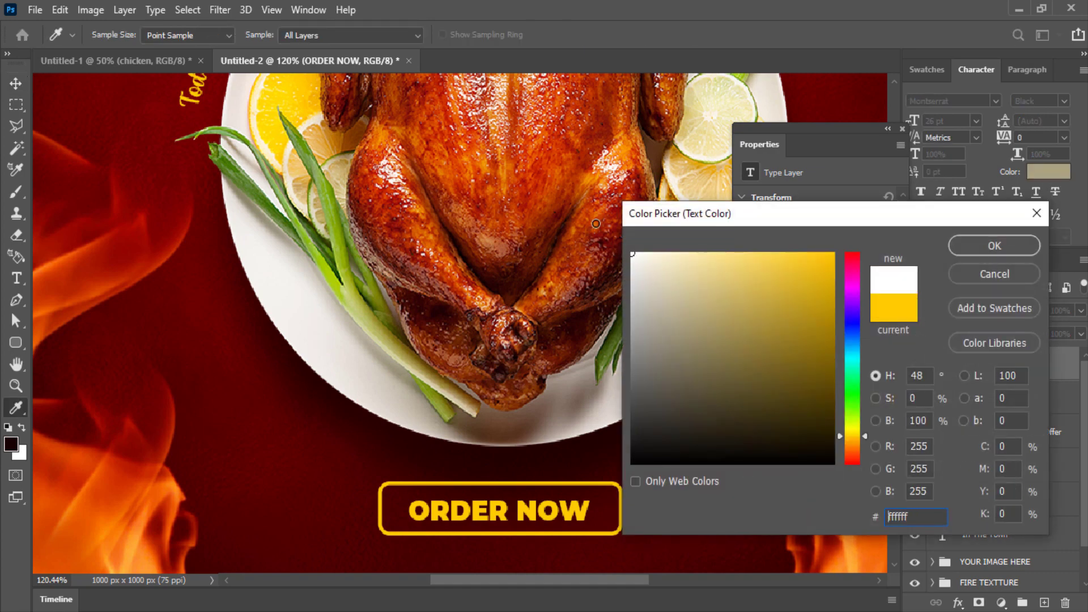
left_click(971, 249)
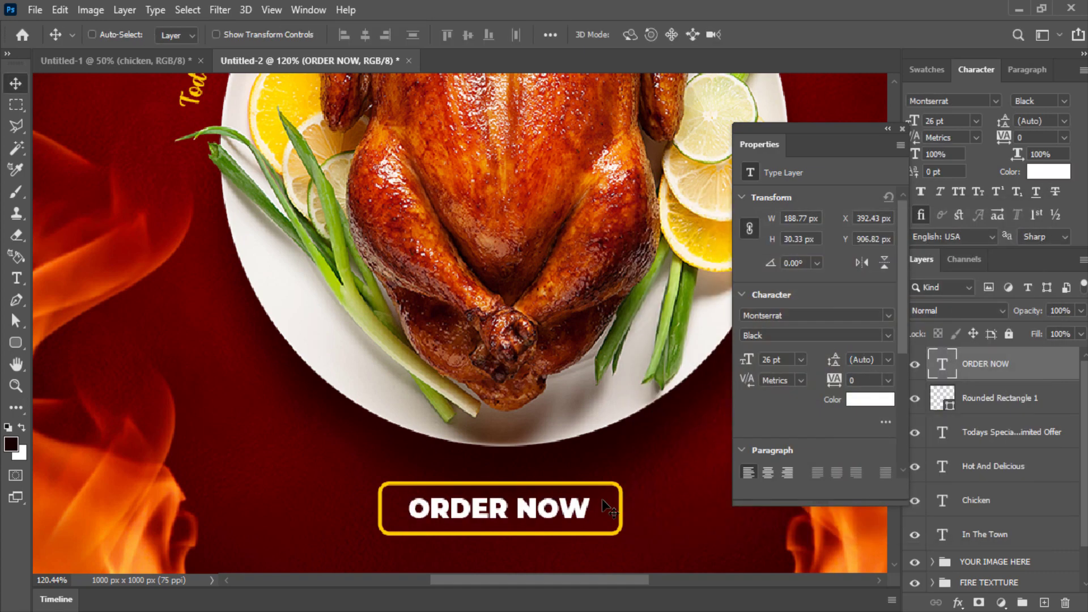
key("Down")
Group the four title layers as 'Text', and group ORDER NOW with Rounded Rectangle 1
left_click(895, 132)
left_click(1003, 433)
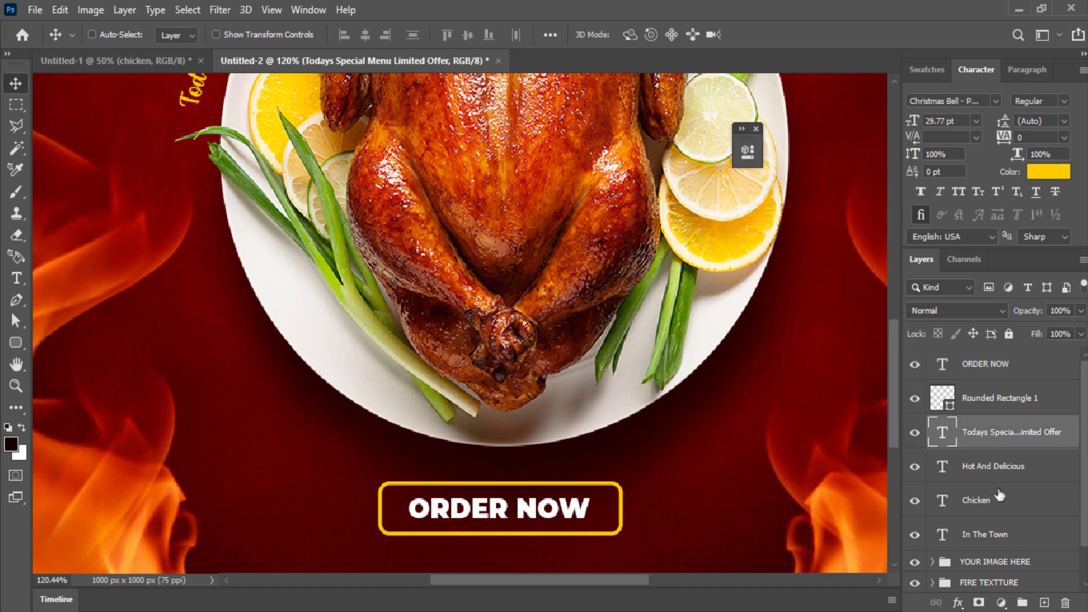
left_click(997, 537, "shift")
key("ctrl+g")
double_click(965, 426)
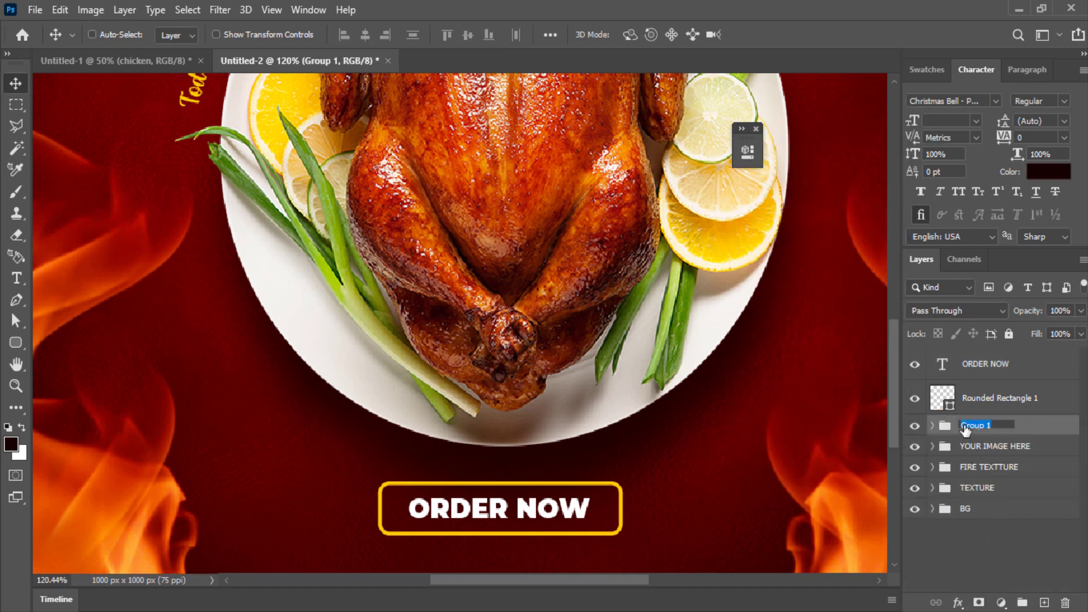
type("Text")
left_click(1064, 364)
left_click(1029, 398, "shift")
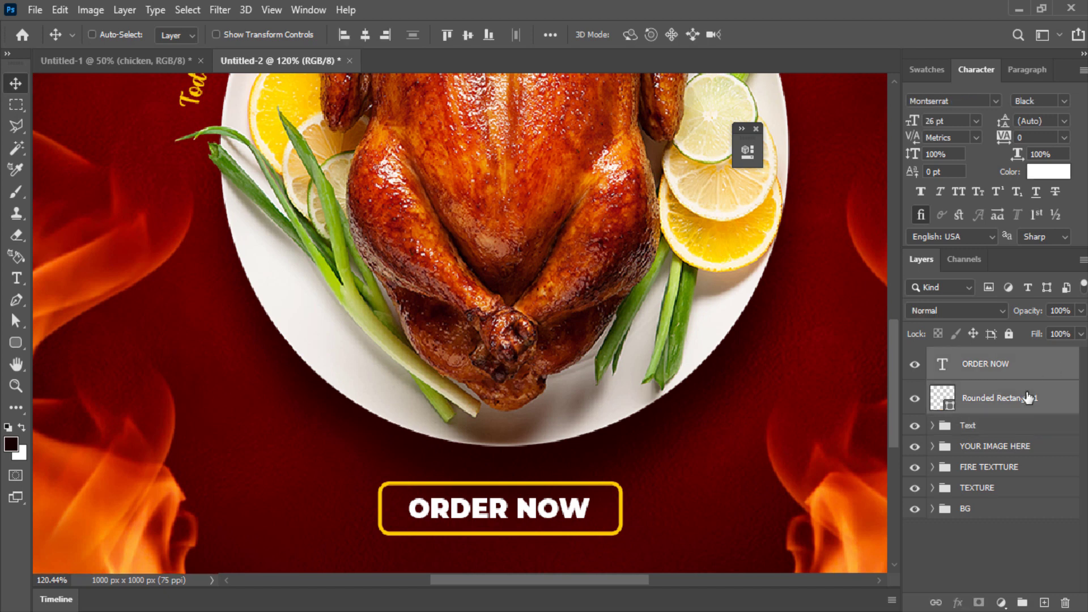
key("ctrl+g")
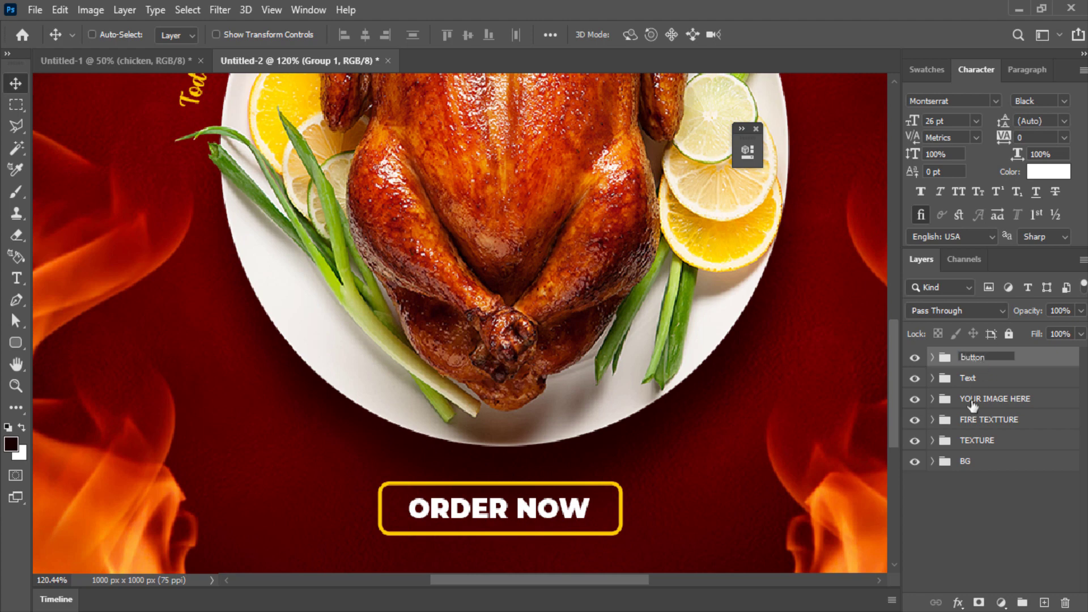
Commit the 'button' group name and fit the whole promo post in the window
left_click(970, 461)
key("ctrl+0")
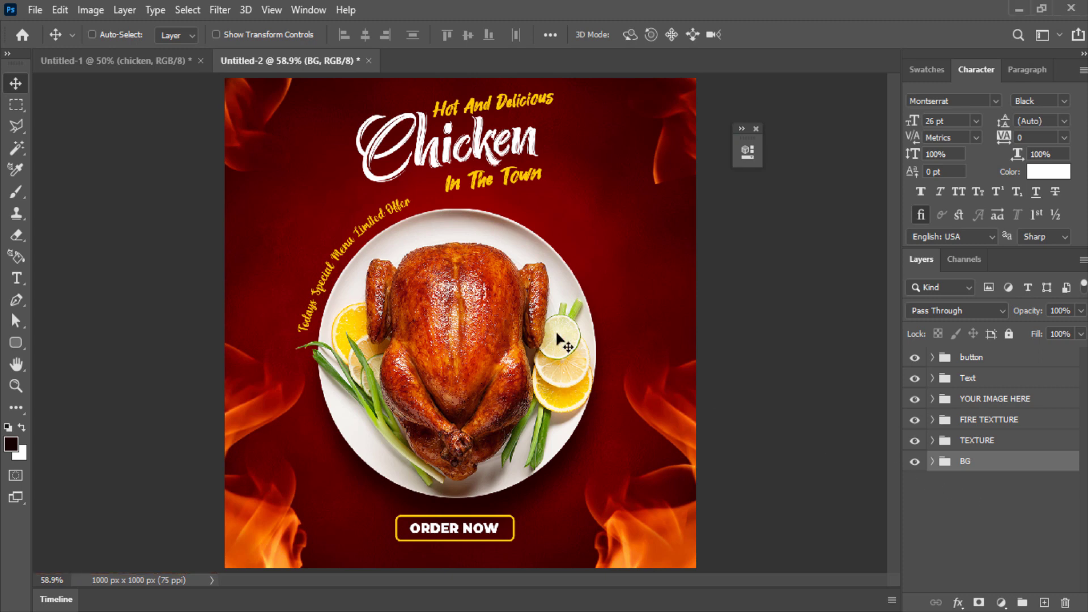
Drag the paper texture layer from Untitled-1 into the promo post
left_click(158, 62)
left_click(162, 172, "ctrl")
mouse_move(162, 172)
left_mouse_down()
mouse_move(526, 173)
mouse_move(655, 215)
left_mouse_up()
key("ctrl+minus")
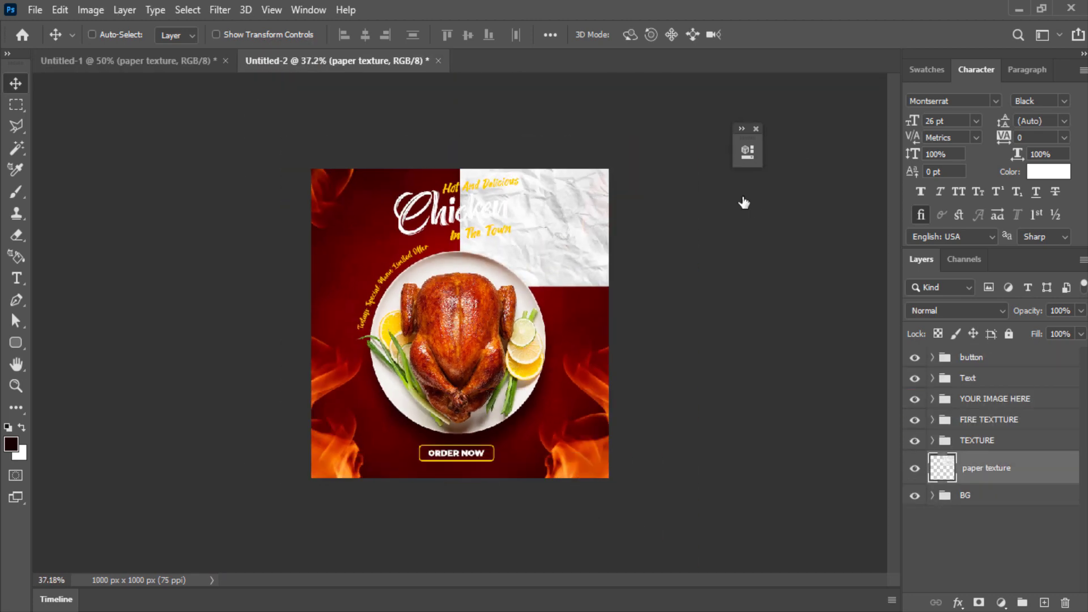
Set the paper texture layer's blend mode to Linear Burn
left_click(967, 311)
key("Down")
key("Down")
key("Down")
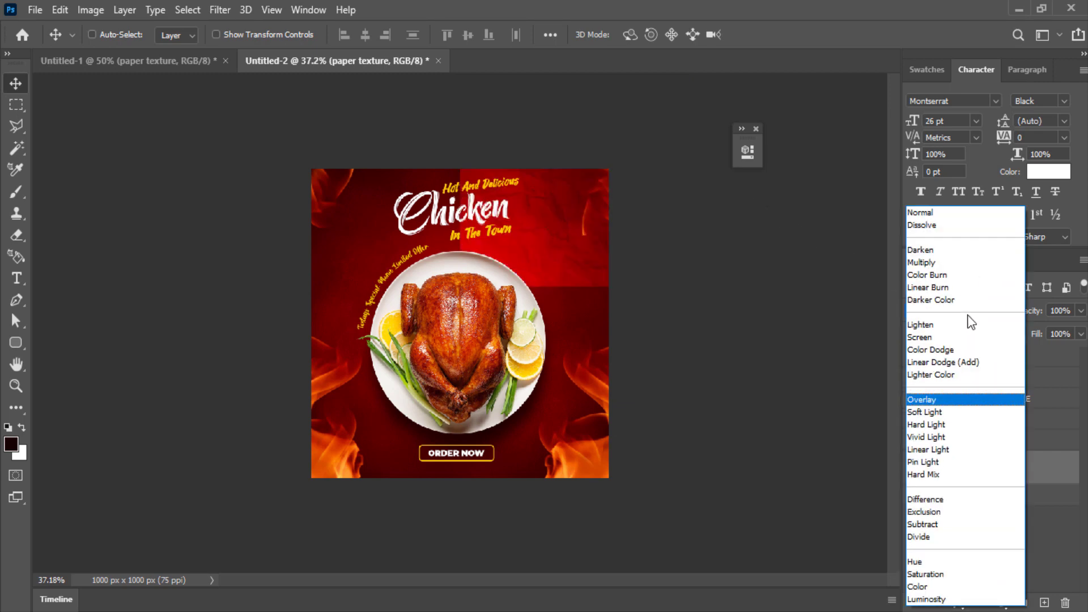
key("Down")
key("Down")
key("Down")
key("Down")
key("Up")
key("Up")
key("Up")
key("Up")
key("Up")
key("Up")
key("Up")
key("Up")
key("Up")
key("Up")
key("Up")
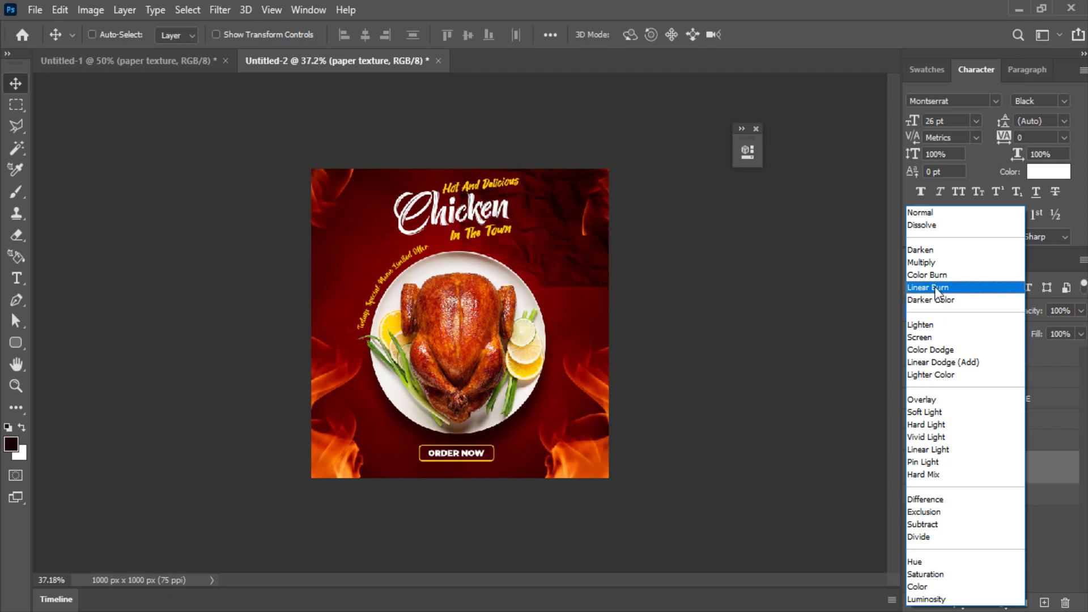
left_click(931, 288)
key("ctrl")
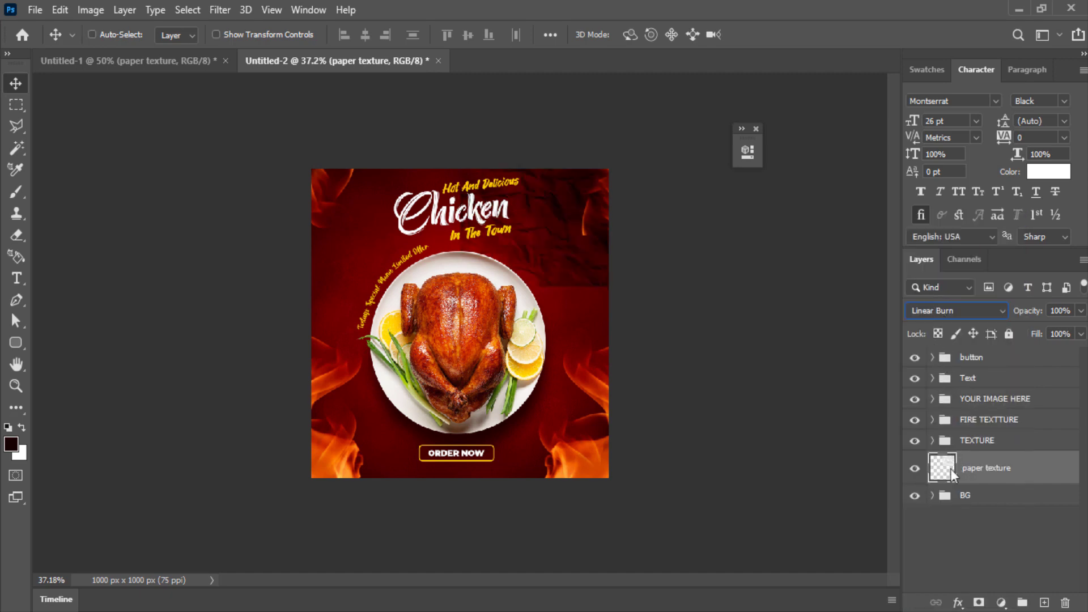
Rotate the paper texture about 40°, scale it to 130%, and move it left
key("ctrl+t")
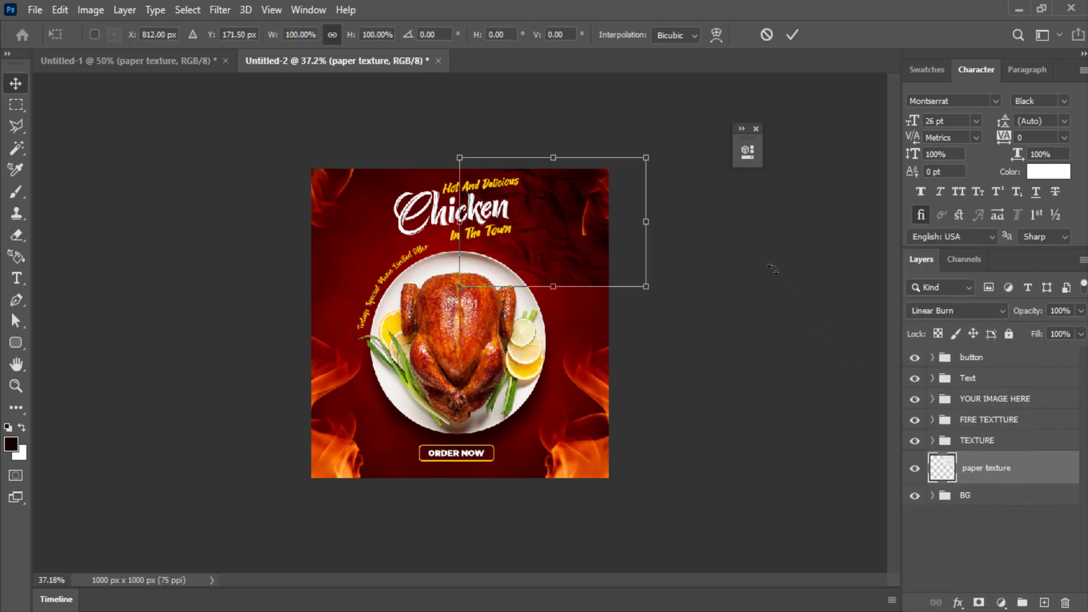
mouse_move(666, 149)
left_mouse_down()
mouse_move(637, 241)
mouse_move(676, 211)
left_mouse_up()
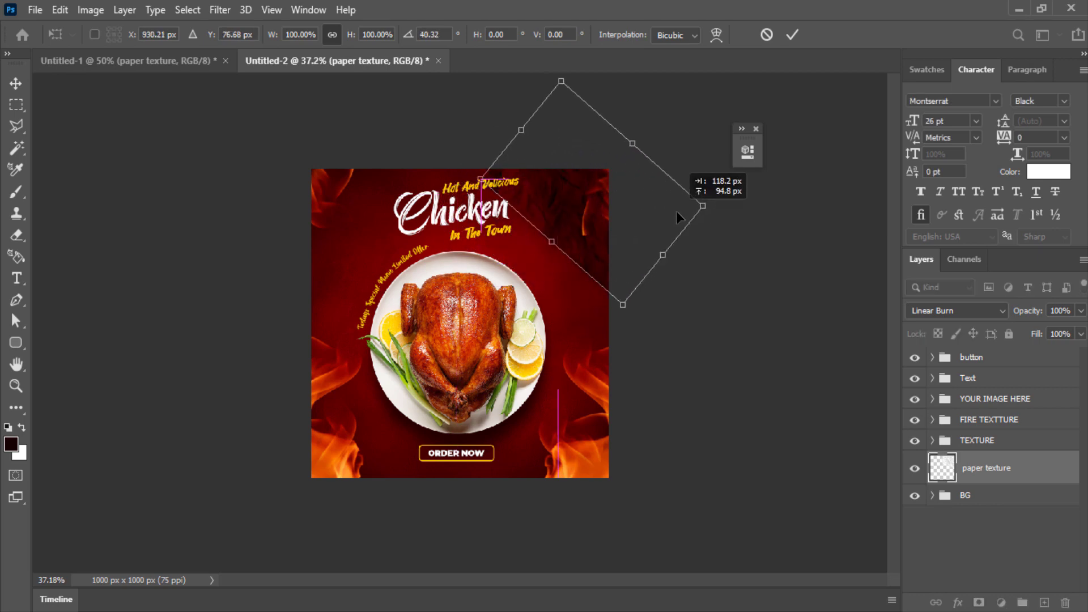
left_click_drag(662, 250, 683, 269)
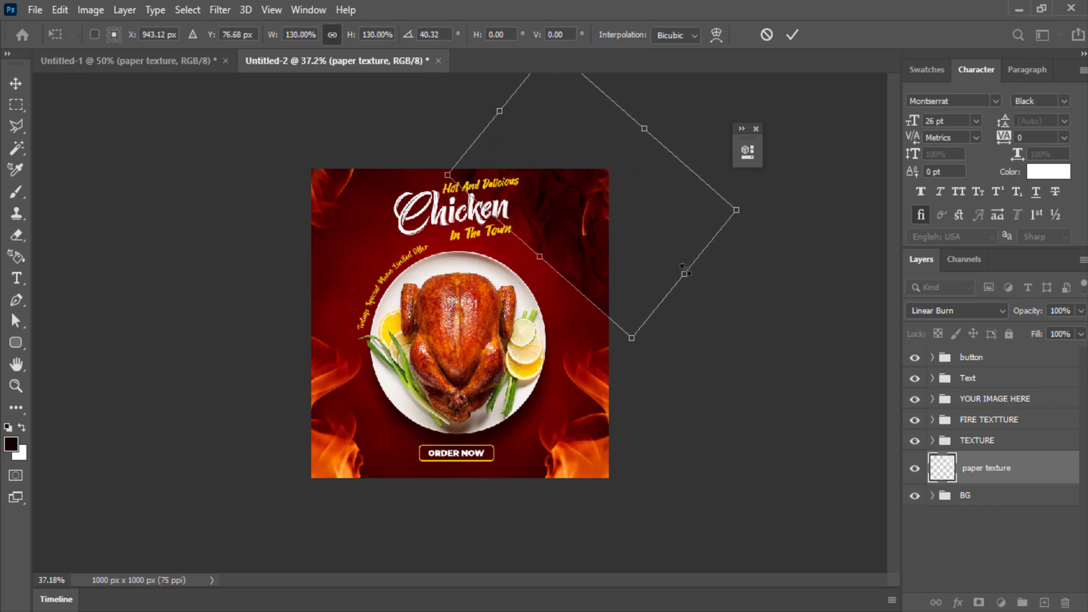
key("Return")
left_click_drag(589, 262, 240, 281)
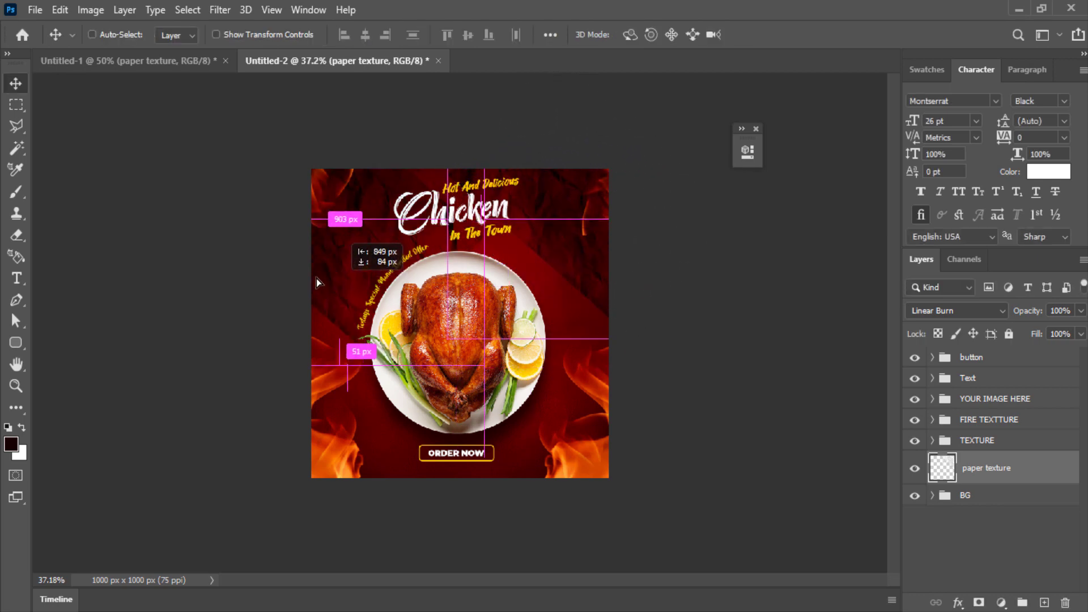
Duplicate the texture, rotate the copy about 90° and place it on the left side
key("ctrl+j")
key("ctrl+t")
mouse_move(453, 224)
left_mouse_down()
mouse_move(146, 417)
mouse_move(233, 445)
left_mouse_up()
left_click_drag(227, 306, 287, 270)
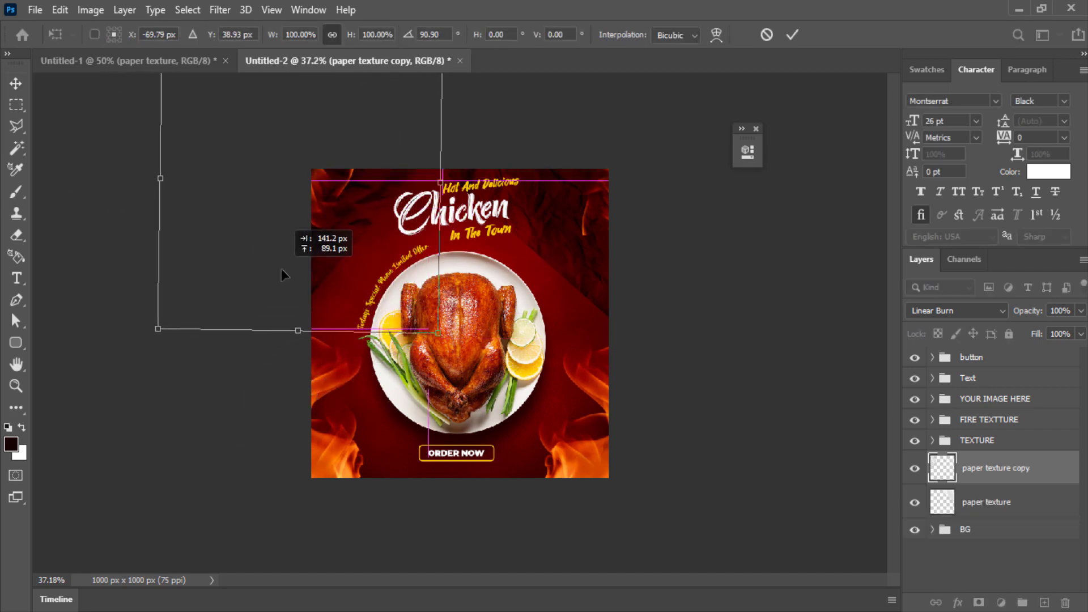
key("Return")
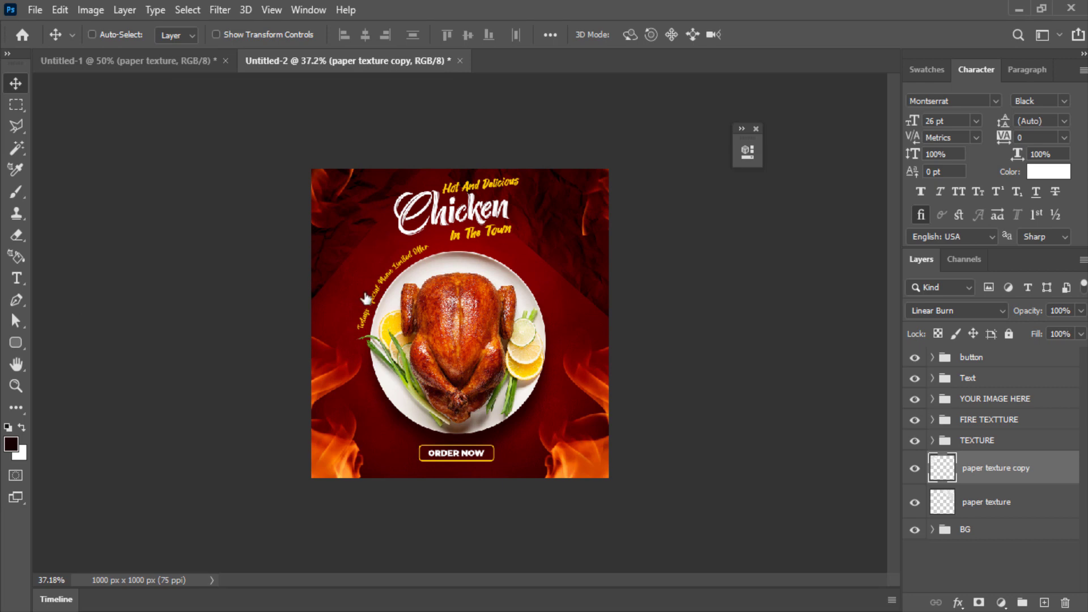
Mask the original paper texture and paint it out over the title with a large black brush
left_click(990, 502)
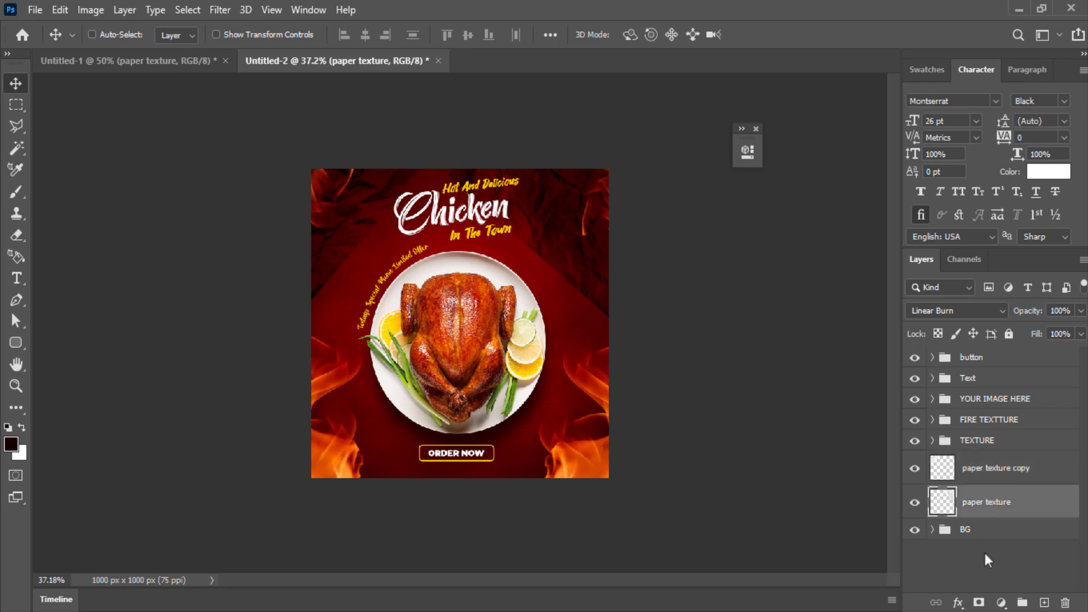
left_click(979, 604)
key("b")
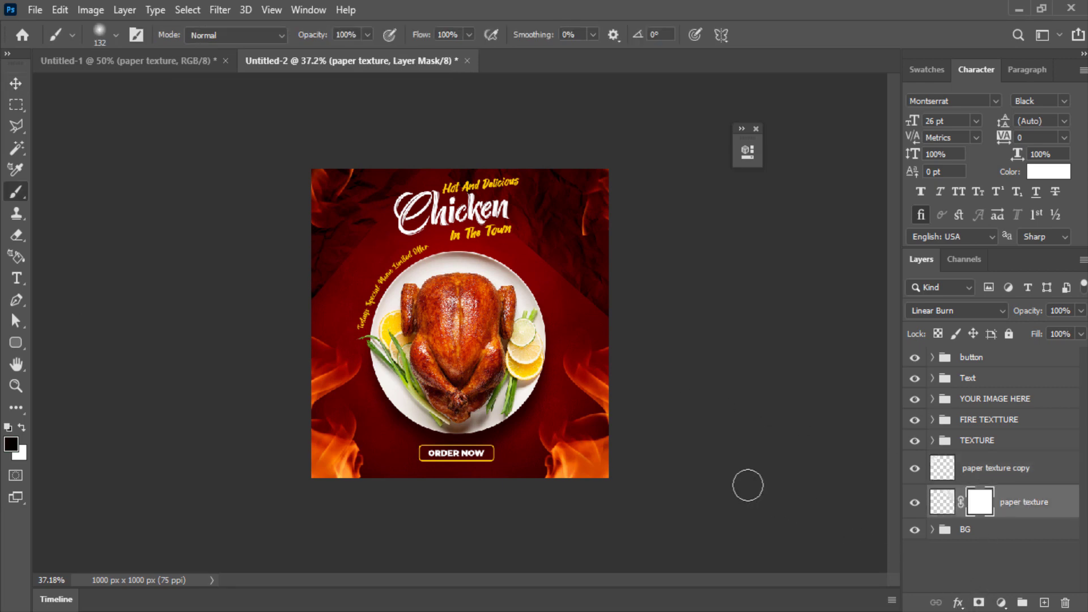
left_click_drag(516, 369, 540, 294)
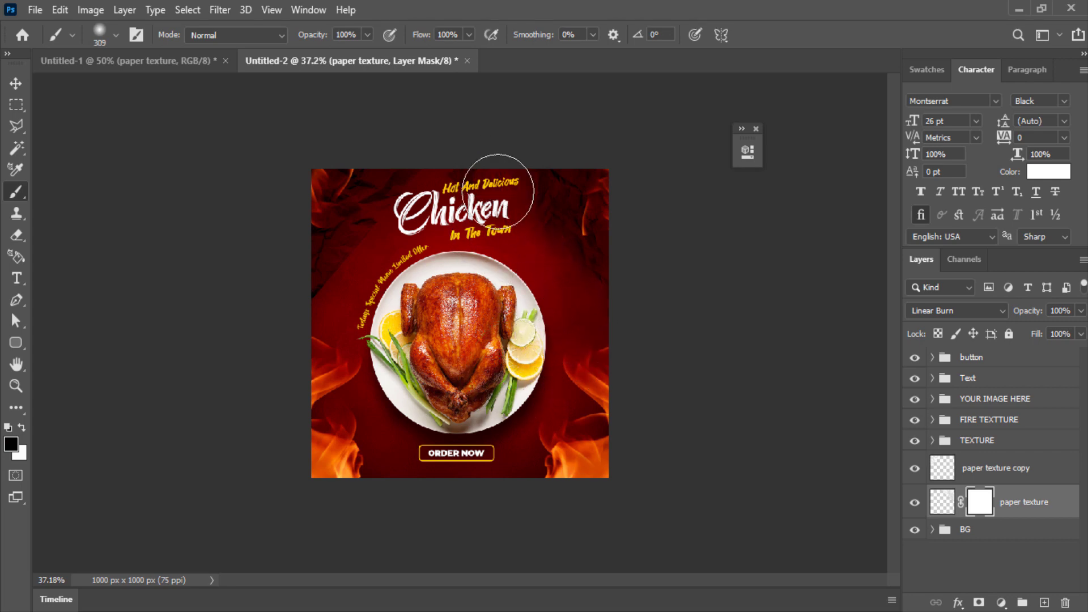
left_click_drag(469, 206, 433, 215)
Mask the paper texture copy, paint out its upper-left area, then select both texture layers
left_click(997, 468)
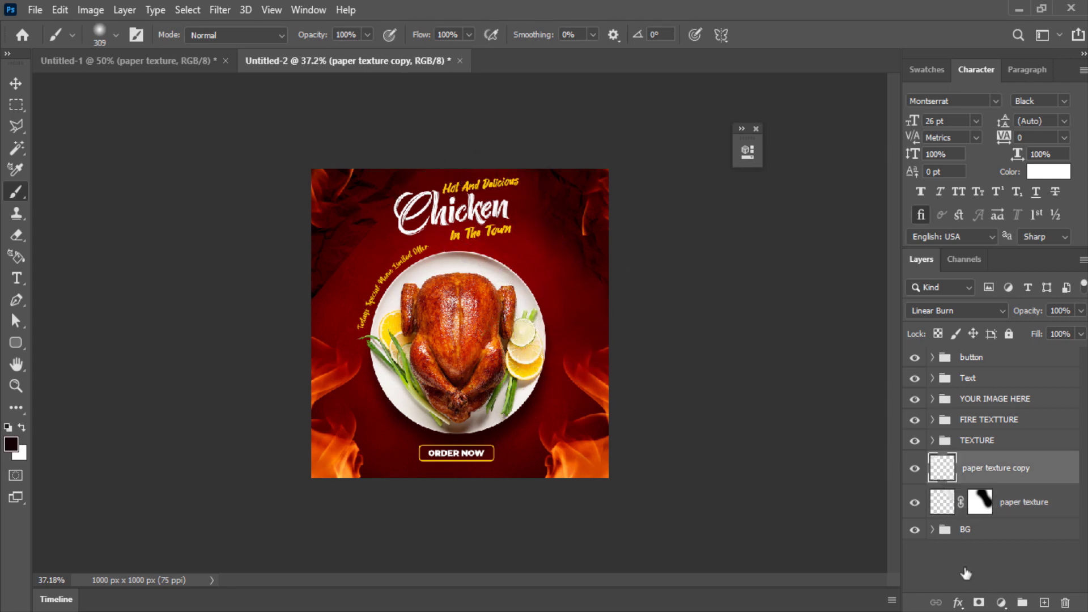
left_click(979, 603)
mouse_move(429, 196)
left_mouse_down()
mouse_move(394, 222)
mouse_move(488, 164)
left_mouse_up()
left_click(16, 85)
scroll(72, 134, "up", 3)
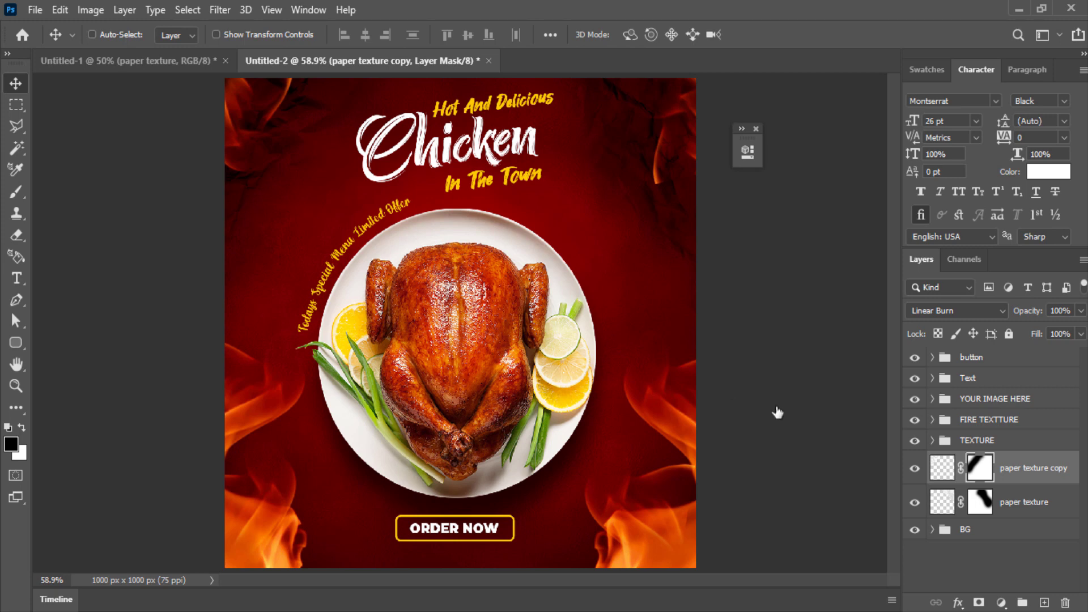
left_click(1014, 510, "shift")
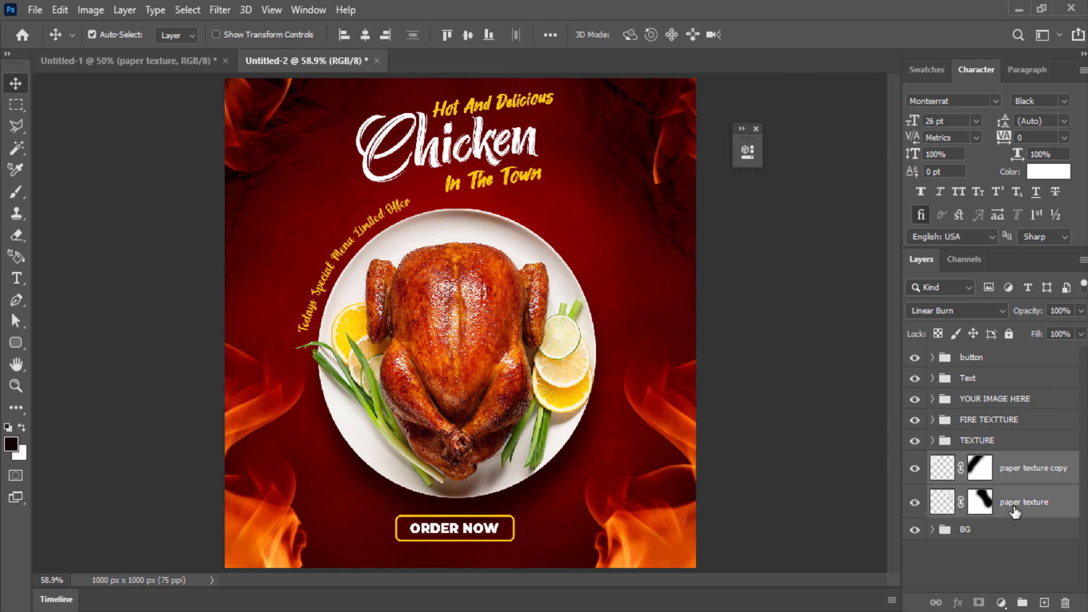
Group both texture layers as 'paper texture' and show the LOGO and discount layers
key("ctrl+g")
double_click(984, 461)
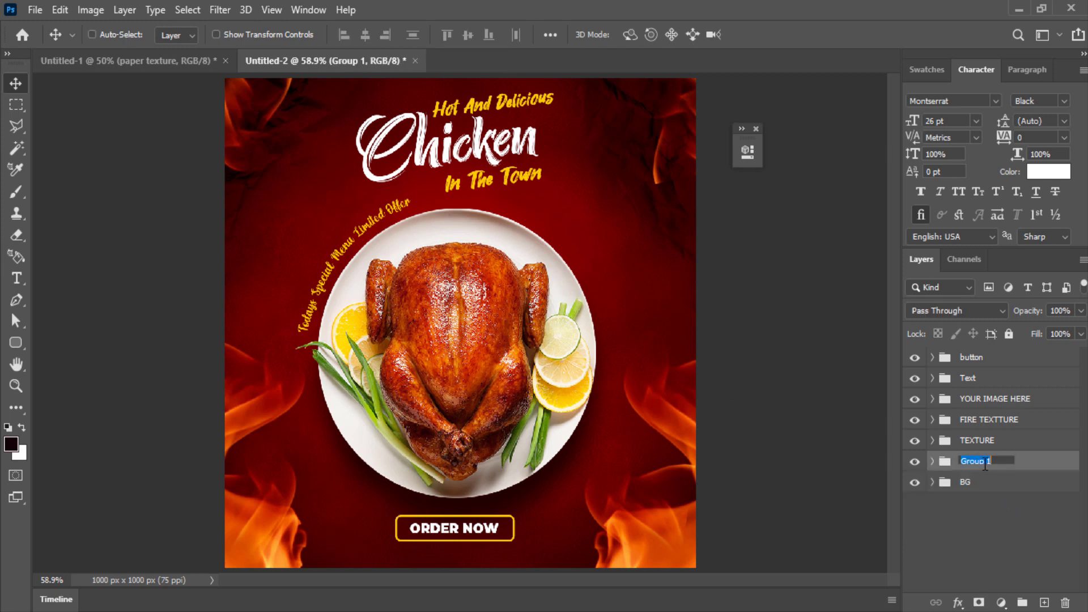
type("paper texture")
key("Return")
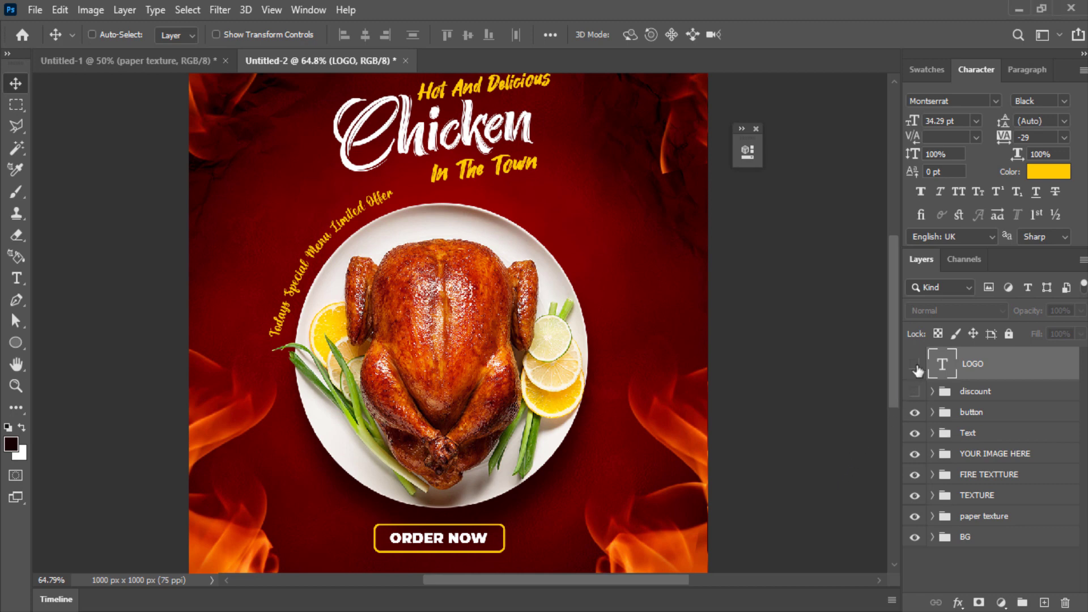
left_click_drag(915, 364, 915, 391)
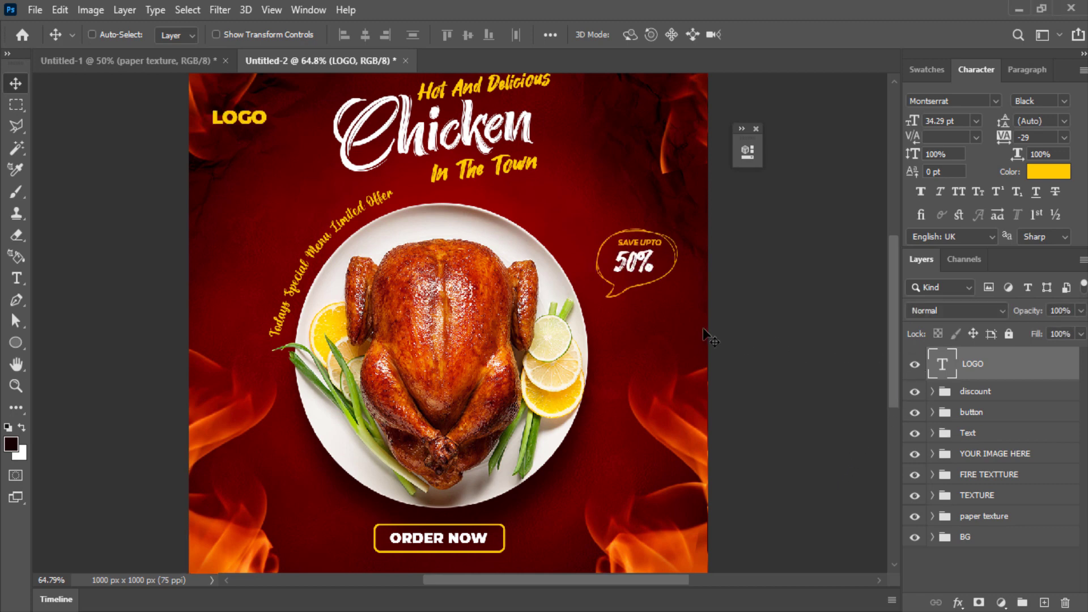